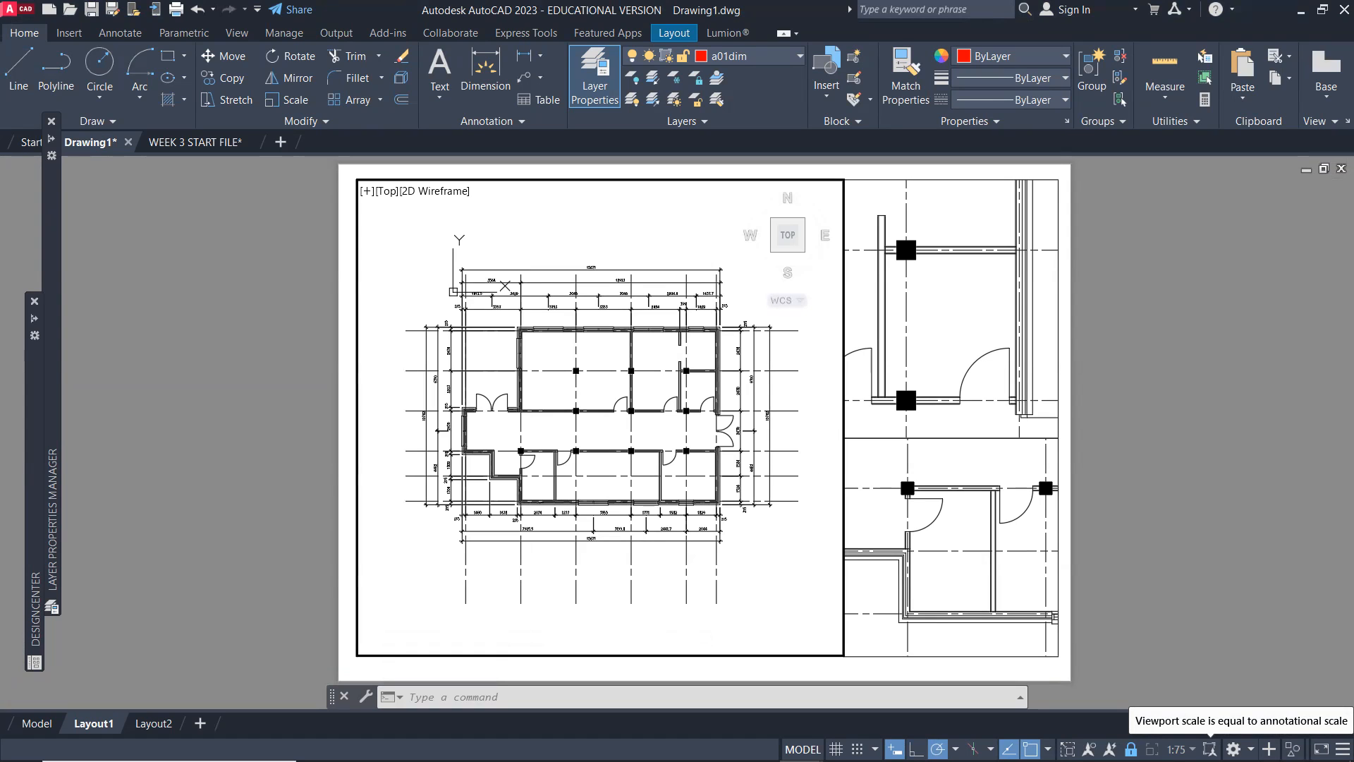
Switch from the Layout1 sheet to model space and bring the dimensions above the floor plan into view
{"action": "left_click", "coordinate": [36, 723]}
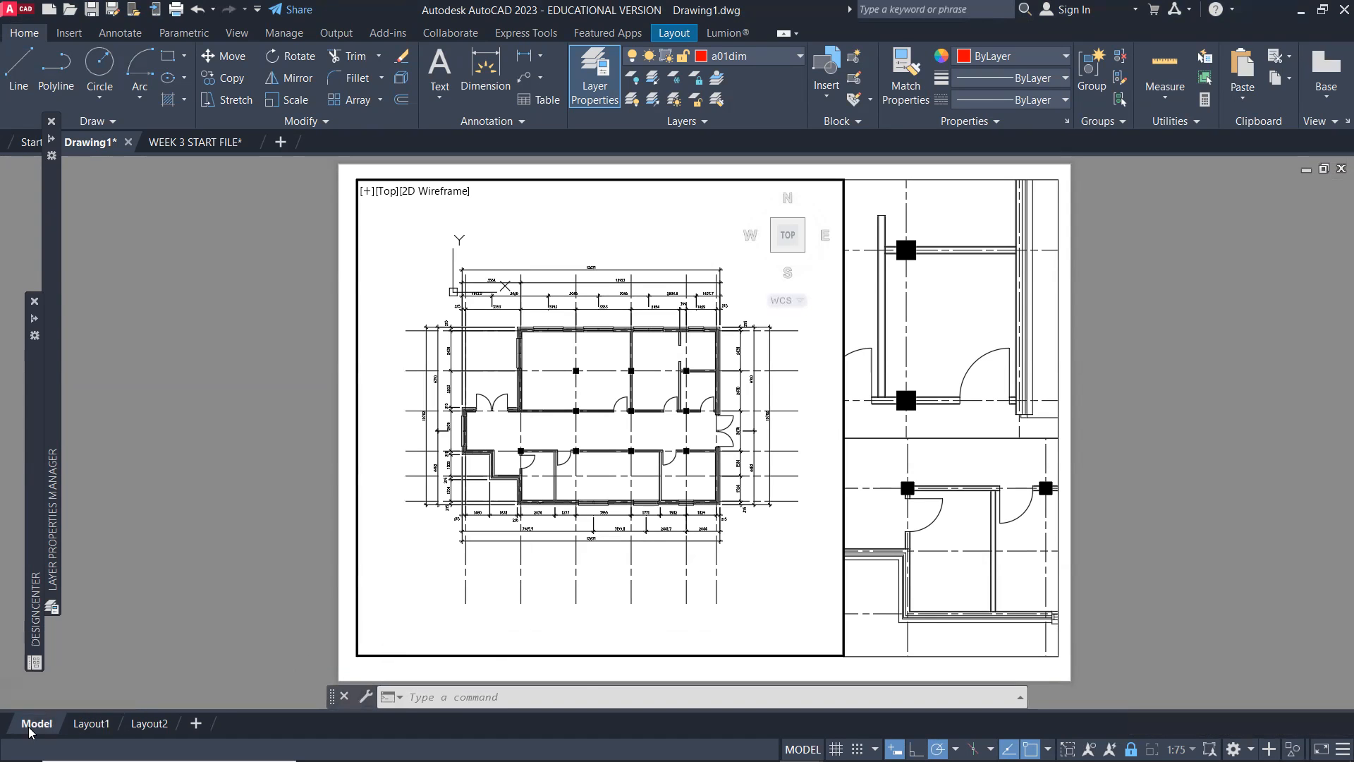
{"action": "scroll", "coordinate": [618, 566], "scroll_direction": "down", "scroll_amount": 5}
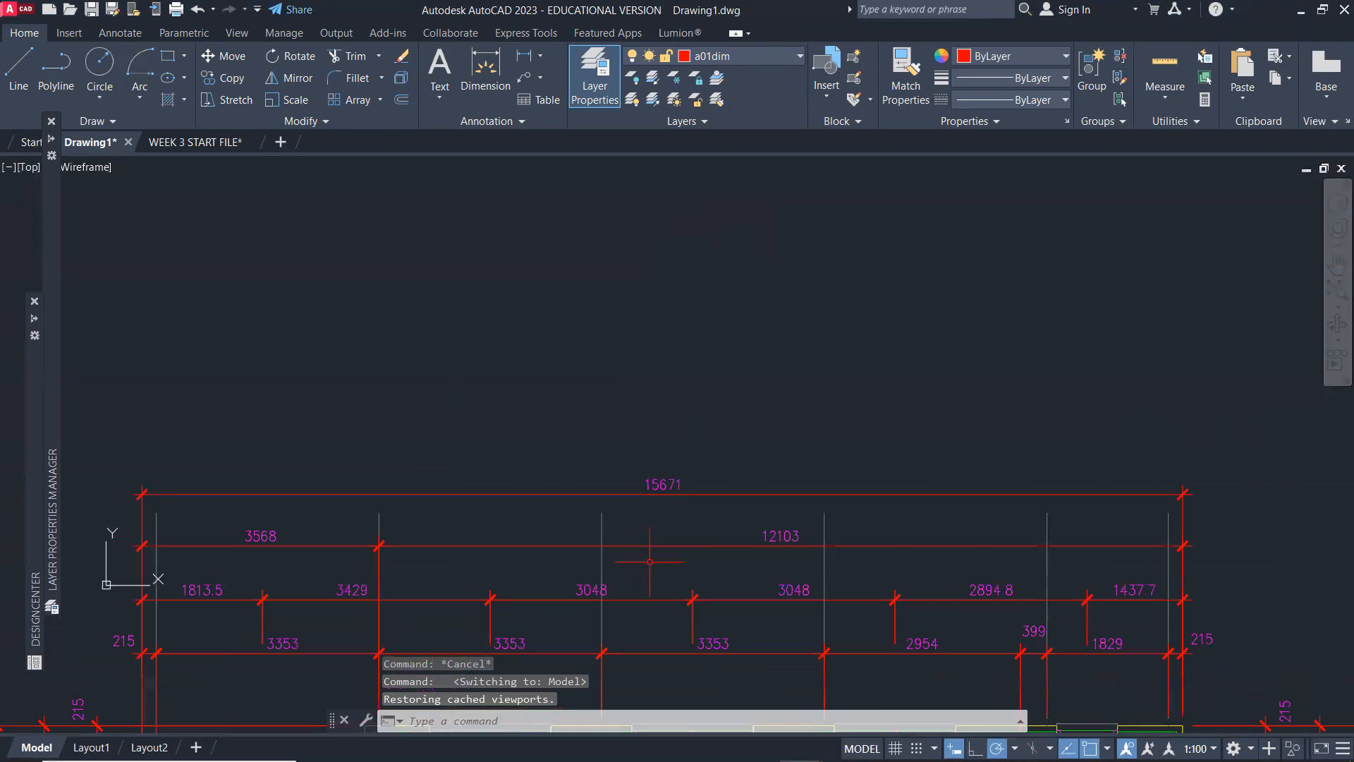
{"action": "middle_click_drag", "start_coordinate": [584, 543], "coordinate": [627, 392]}
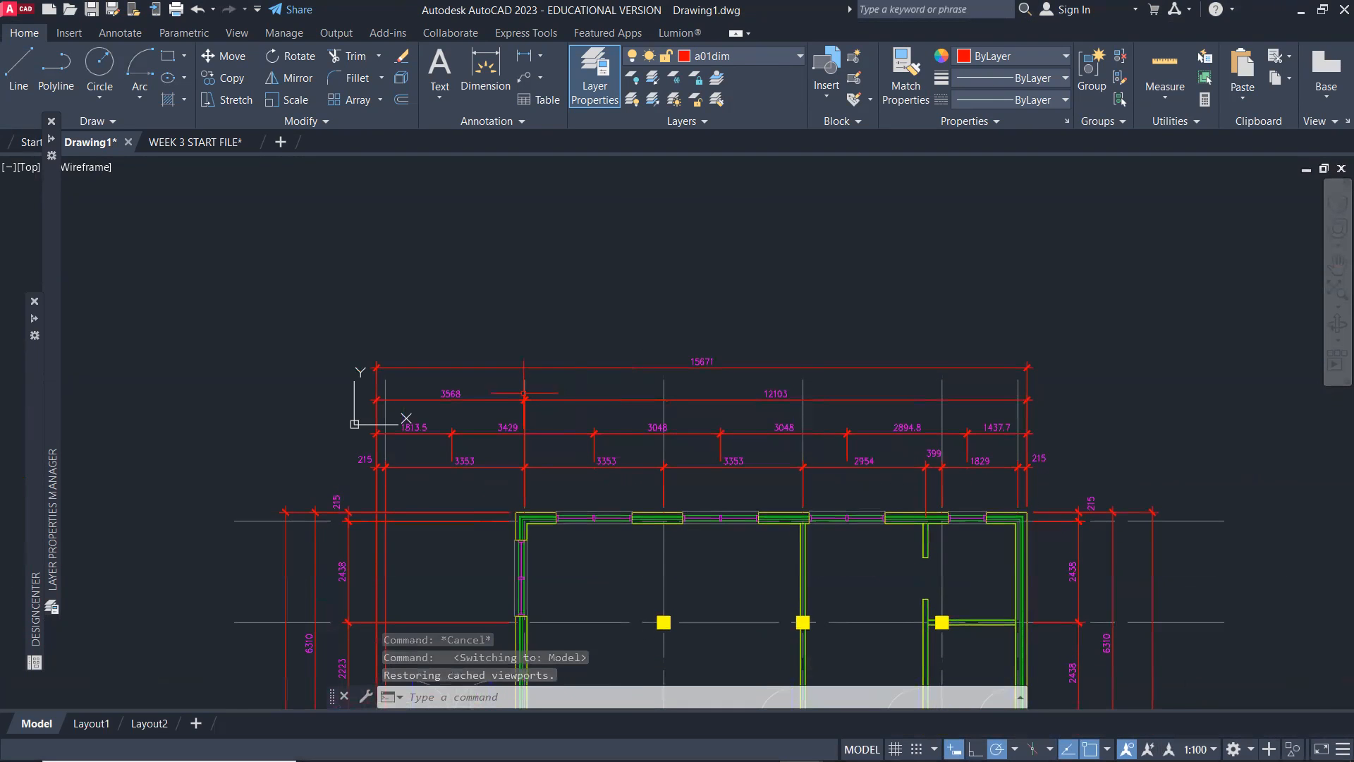
{"action": "scroll", "coordinate": [532, 383], "scroll_direction": "up", "scroll_amount": 2}
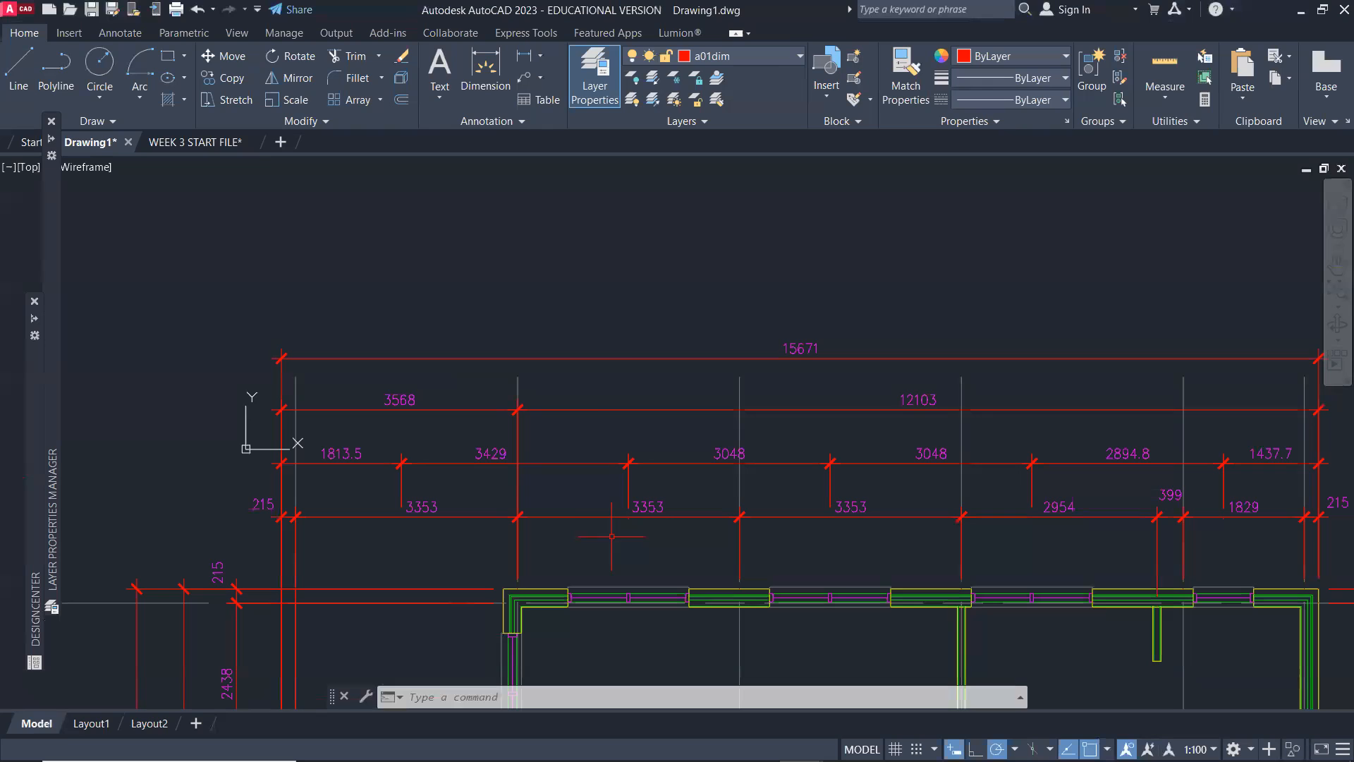
{"action": "scroll", "coordinate": [653, 390], "scroll_direction": "down", "scroll_amount": 2}
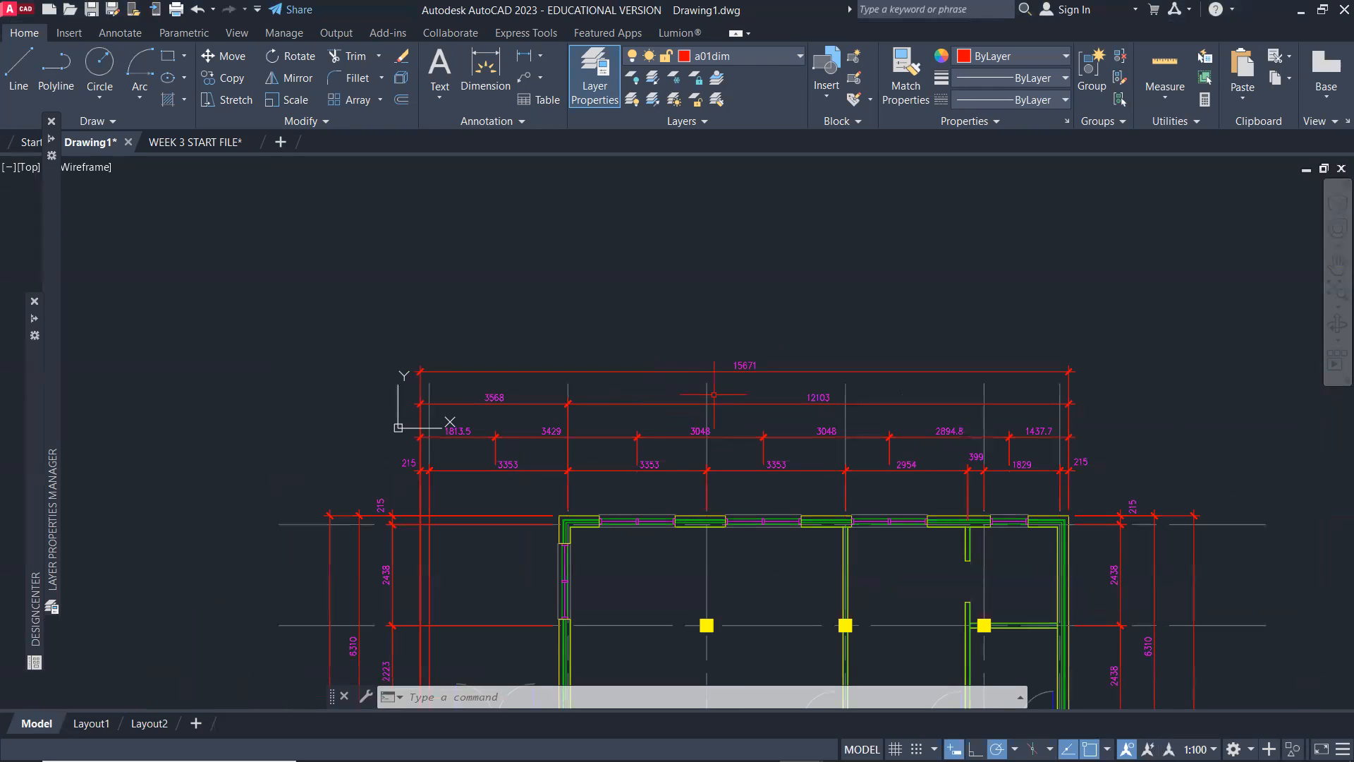
Stretch the upper ends of the six vertical grid lines about 1270 straight up, beyond the overall dimension line
{"action": "type", "text": "STRETCH"}
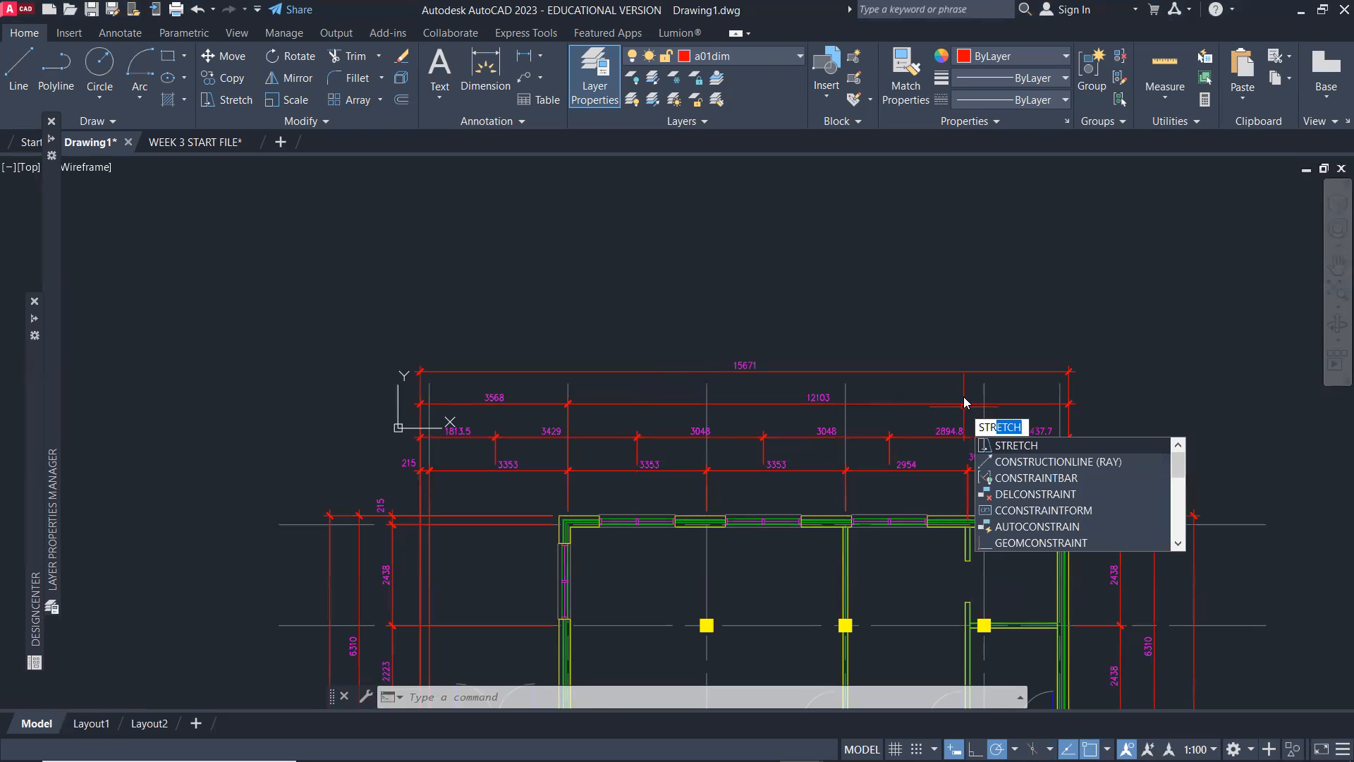
{"action": "key", "text": "Return"}
{"action": "scroll", "coordinate": [1057, 393], "scroll_direction": "up", "scroll_amount": 4}
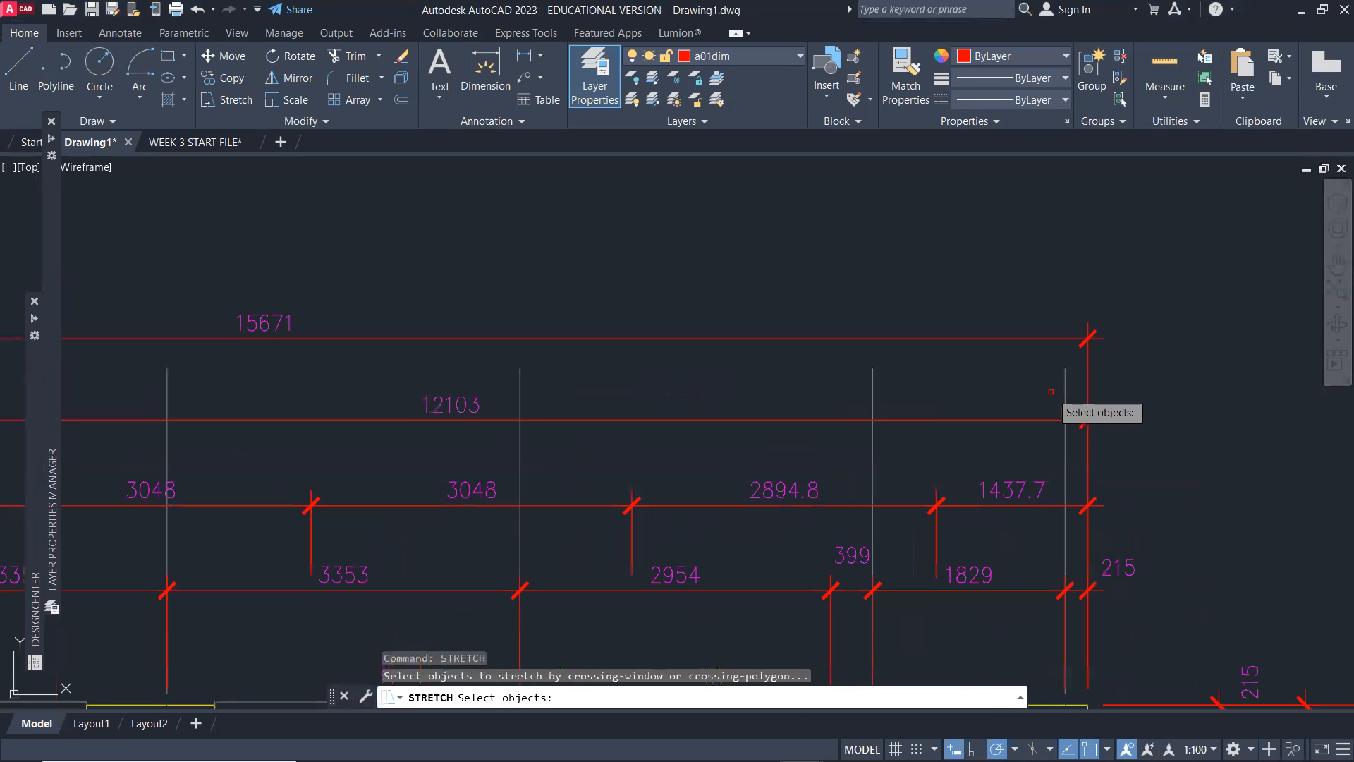
{"action": "left_click", "coordinate": [1072, 358]}
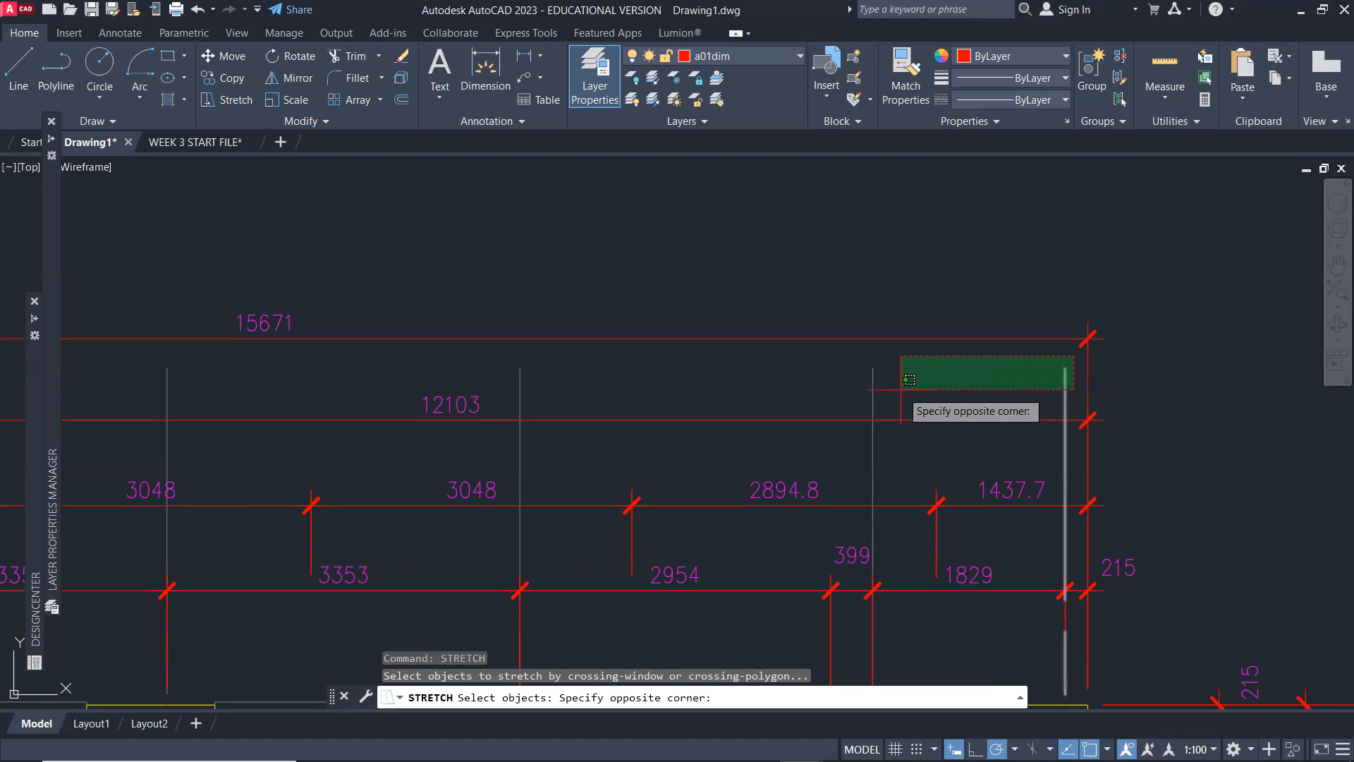
{"action": "scroll", "coordinate": [814, 388], "scroll_direction": "down", "scroll_amount": 2}
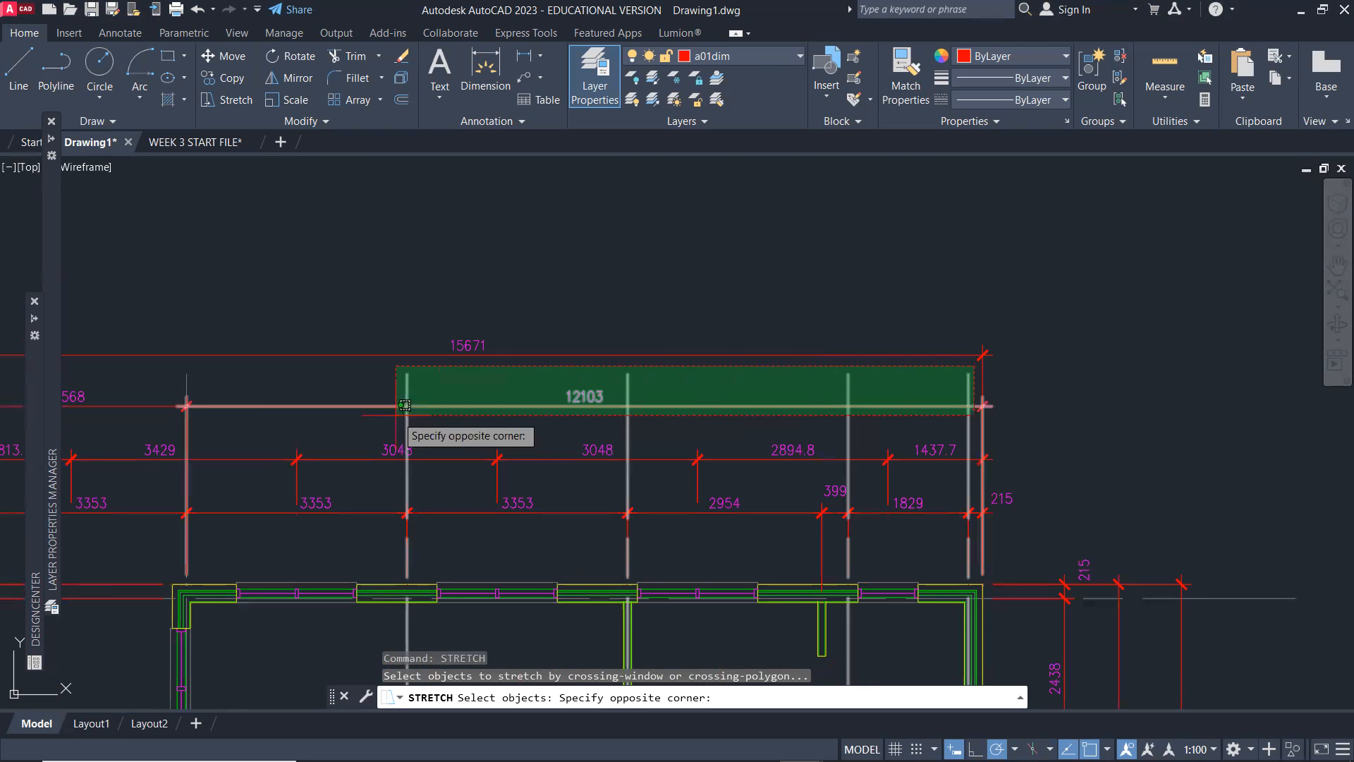
{"action": "scroll", "coordinate": [391, 398], "scroll_direction": "down", "scroll_amount": 2}
{"action": "middle_click_drag", "start_coordinate": [391, 398], "coordinate": [611, 413]}
{"action": "scroll", "coordinate": [515, 395], "scroll_direction": "up", "scroll_amount": 4}
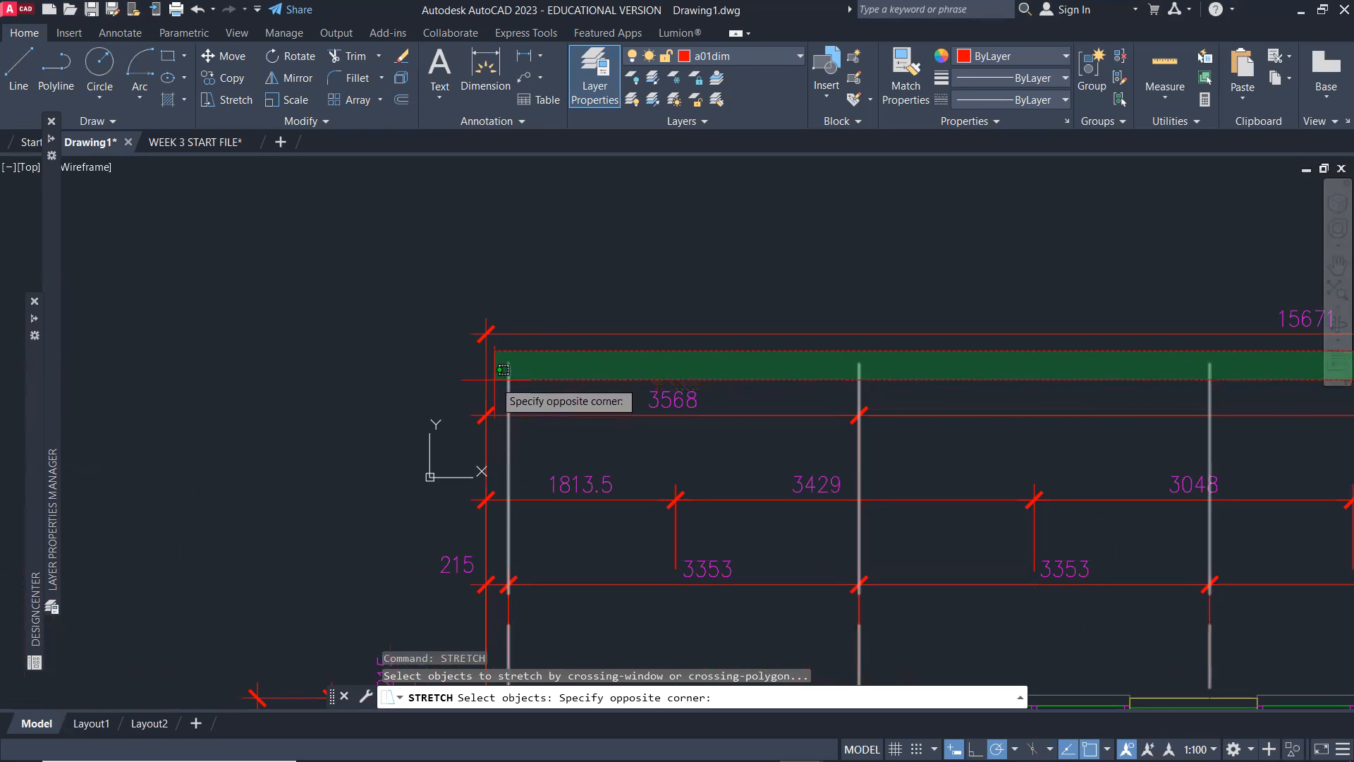
{"action": "scroll", "coordinate": [505, 372], "scroll_direction": "up", "scroll_amount": 2}
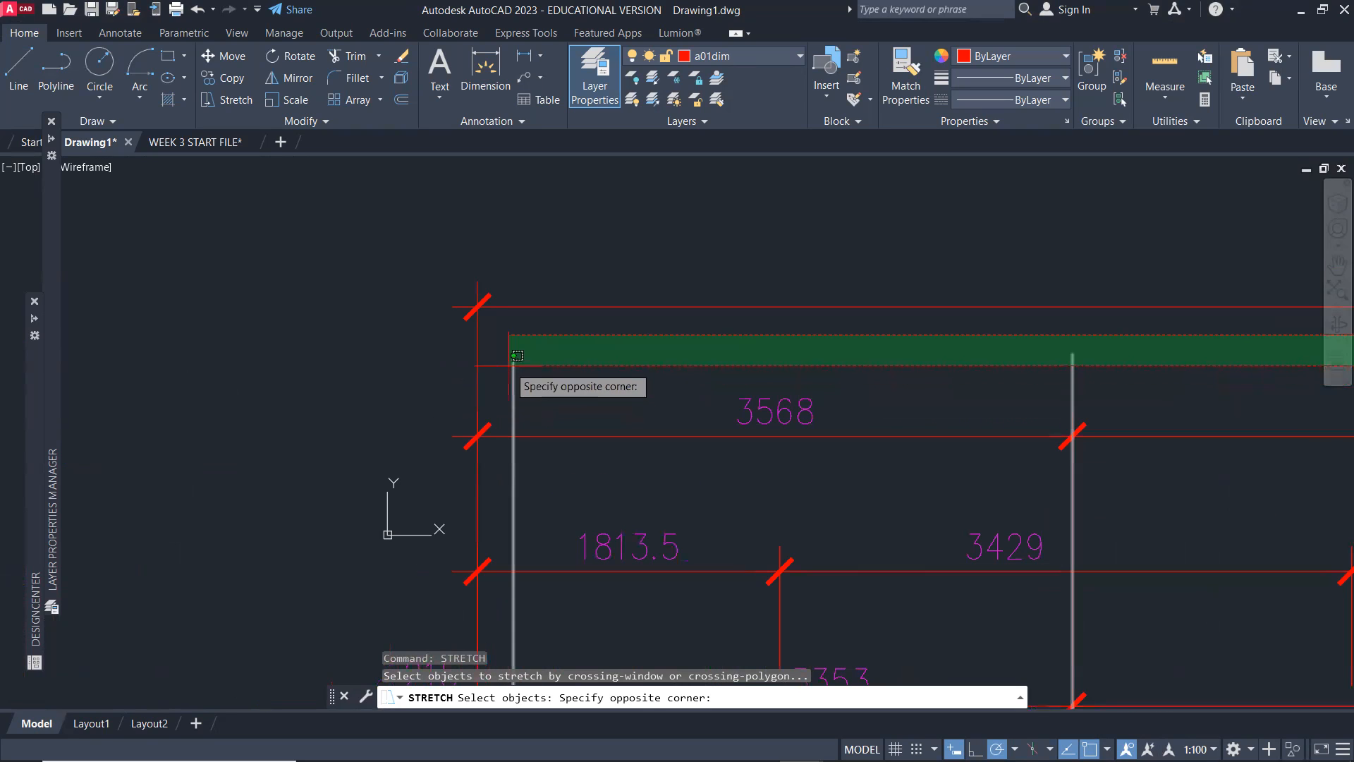
{"action": "left_click", "coordinate": [502, 359]}
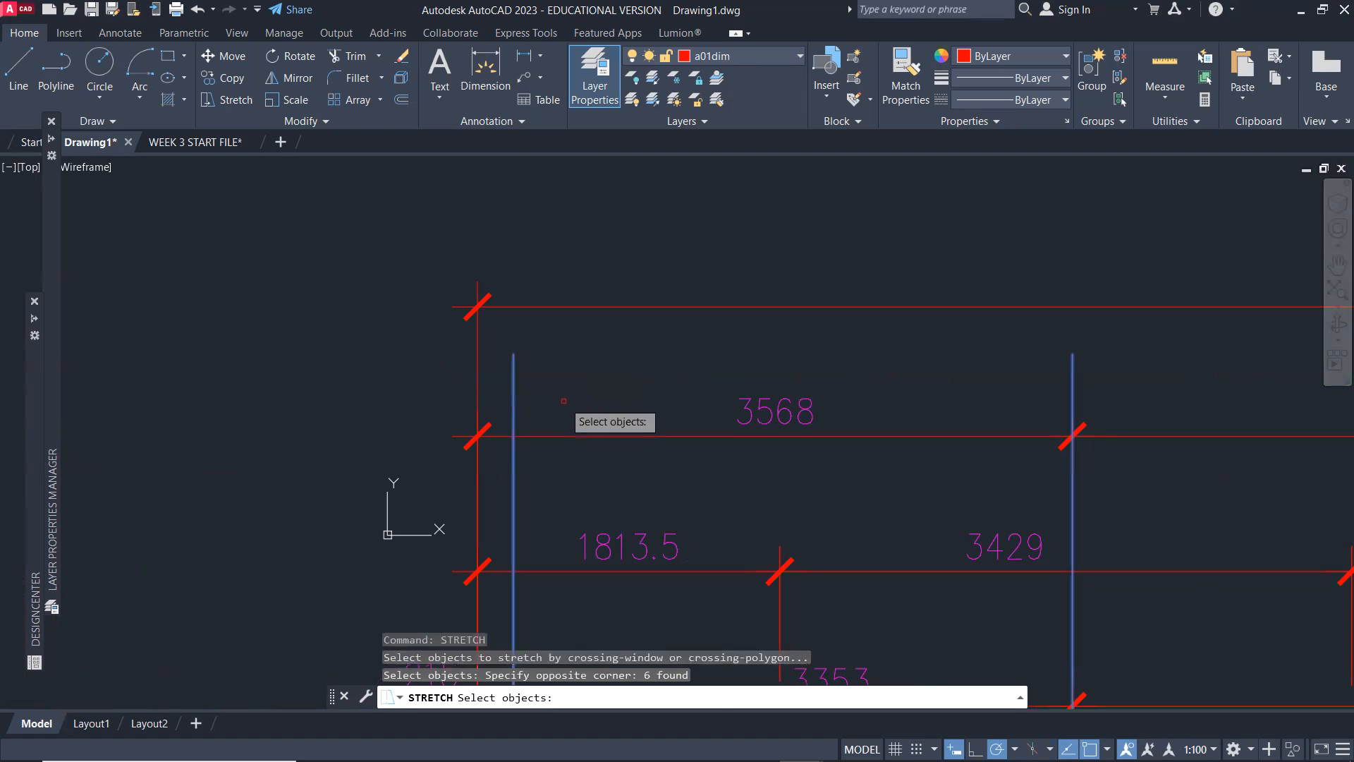
{"action": "key", "text": "Return"}
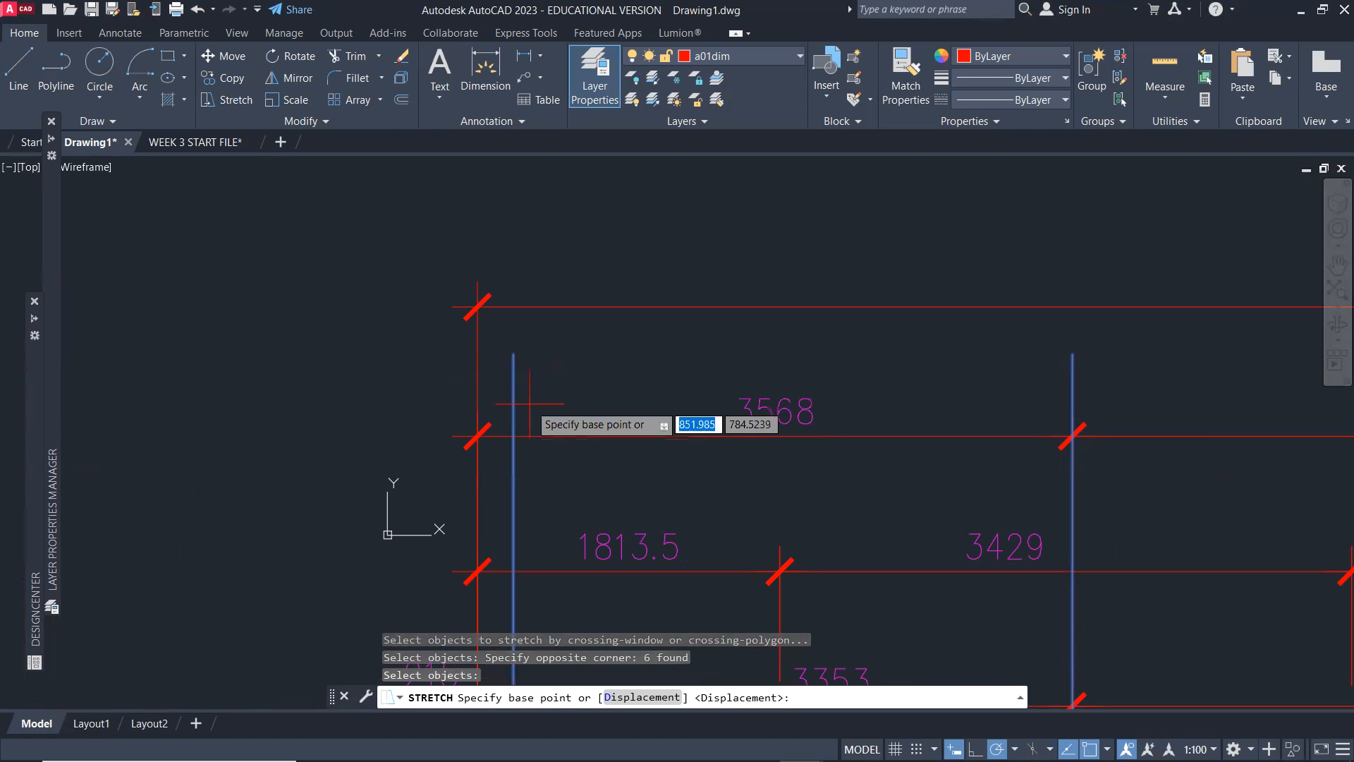
{"action": "left_click", "coordinate": [514, 356]}
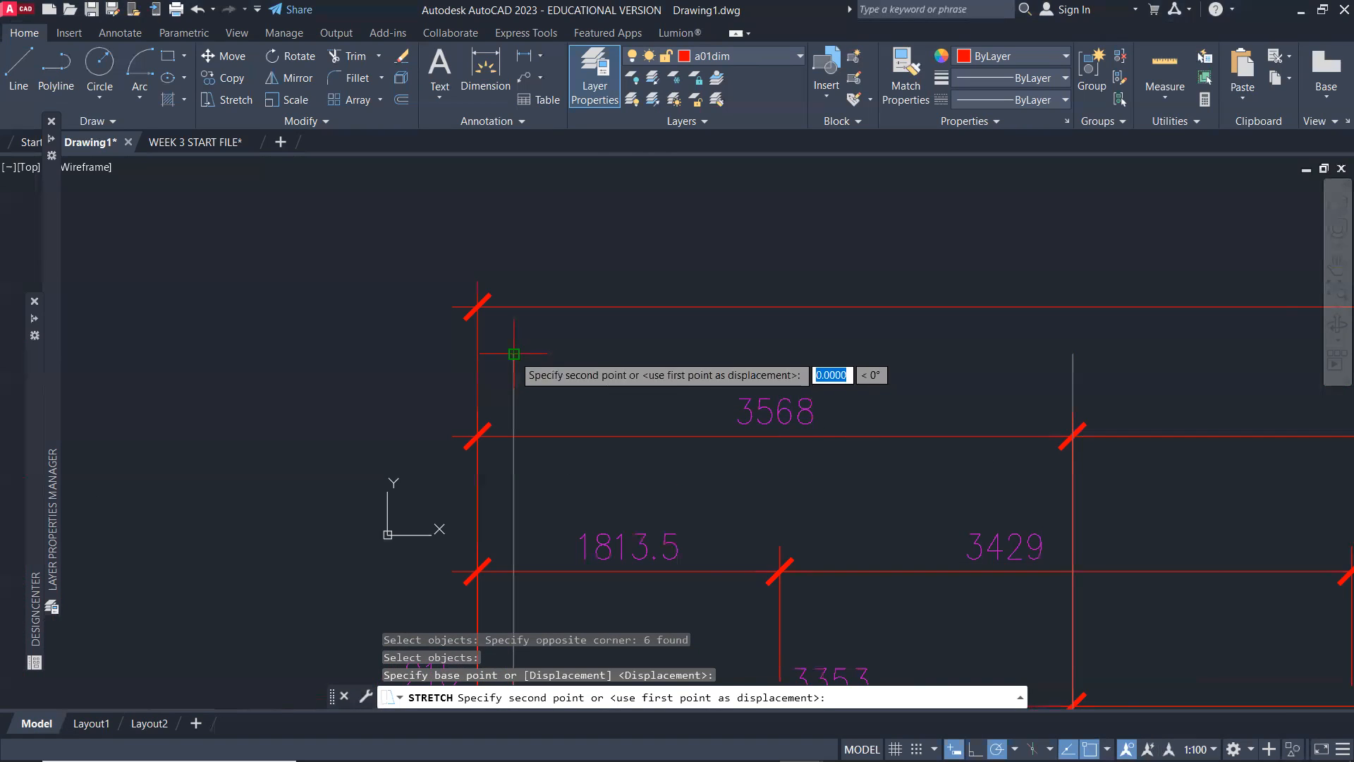
{"action": "scroll", "coordinate": [514, 355], "scroll_direction": "down", "scroll_amount": 4}
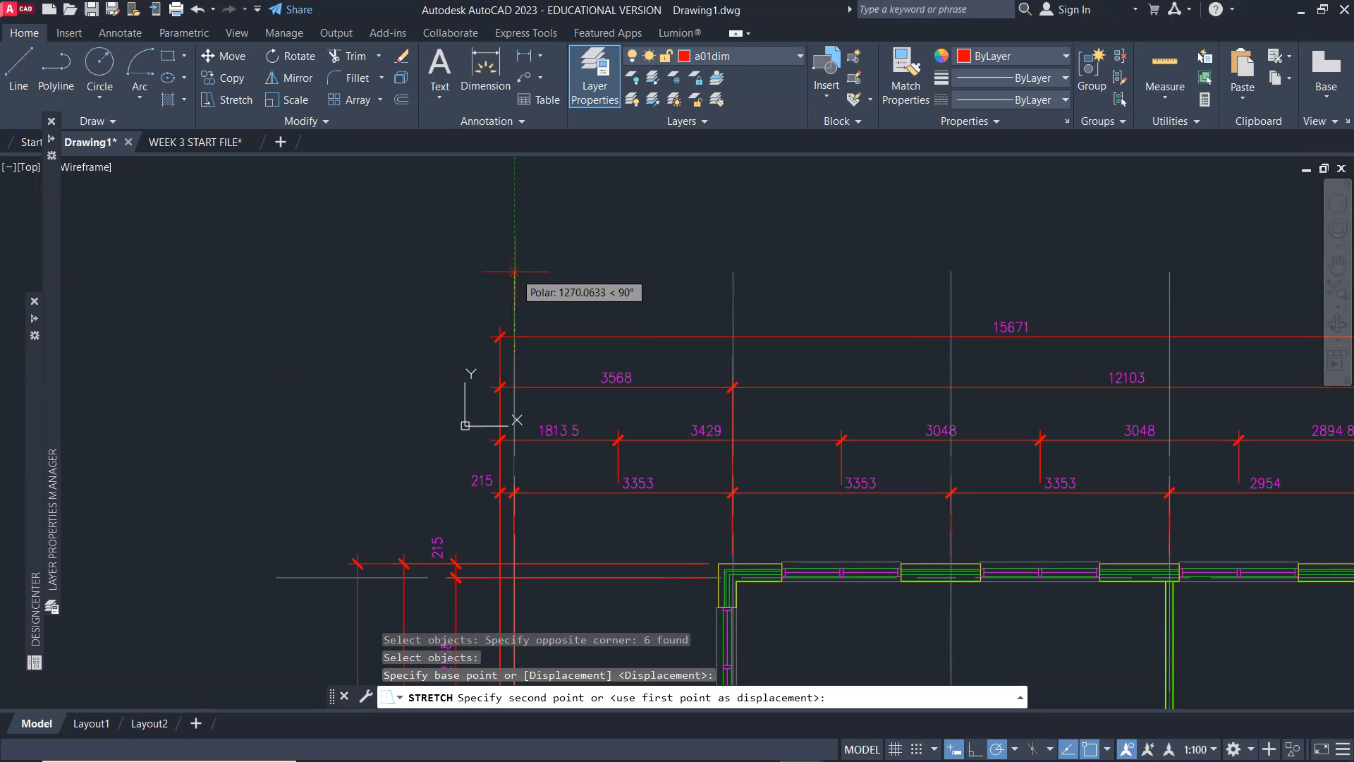
{"action": "left_click", "coordinate": [514, 271]}
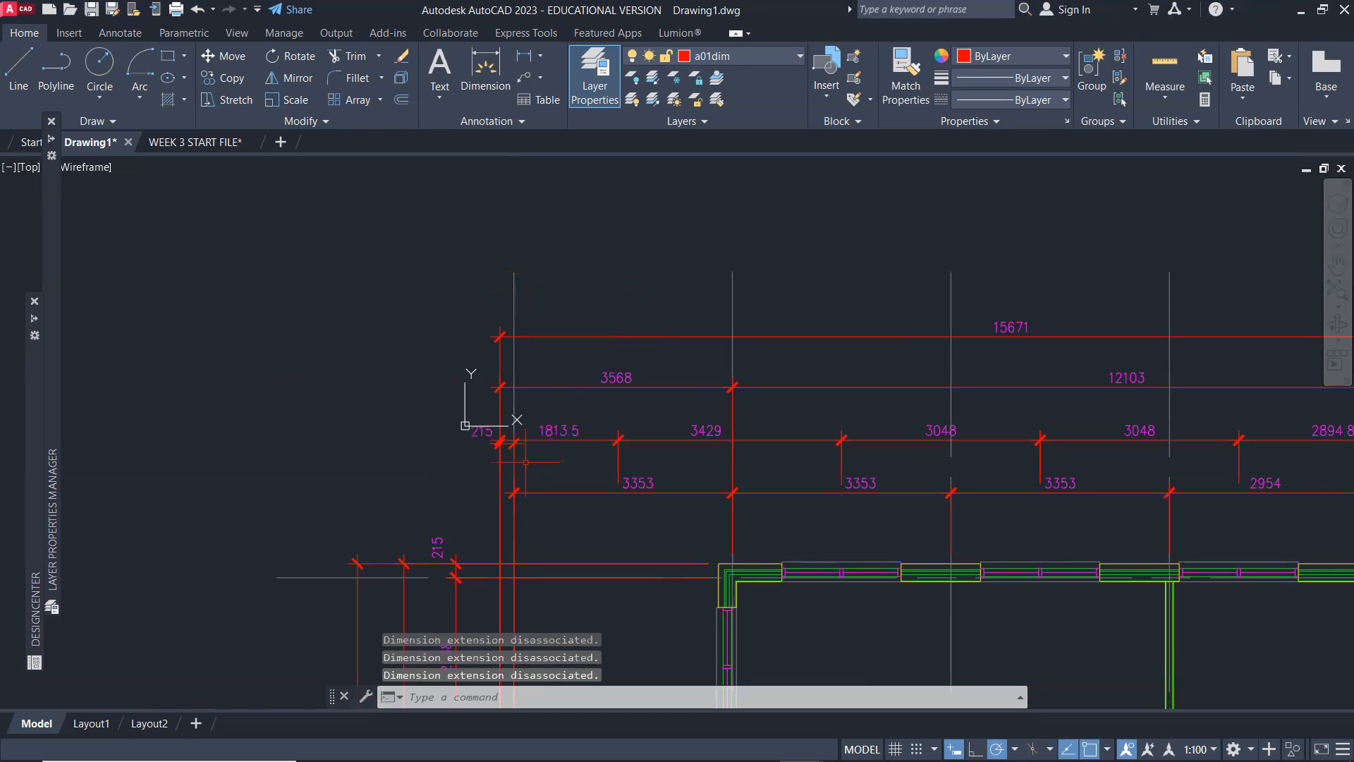
Stretch the left ends of the six horizontal grid lines slightly to the right
{"action": "scroll", "coordinate": [488, 467], "scroll_direction": "down", "scroll_amount": 4}
{"action": "middle_click_drag", "start_coordinate": [444, 484], "coordinate": [499, 282]}
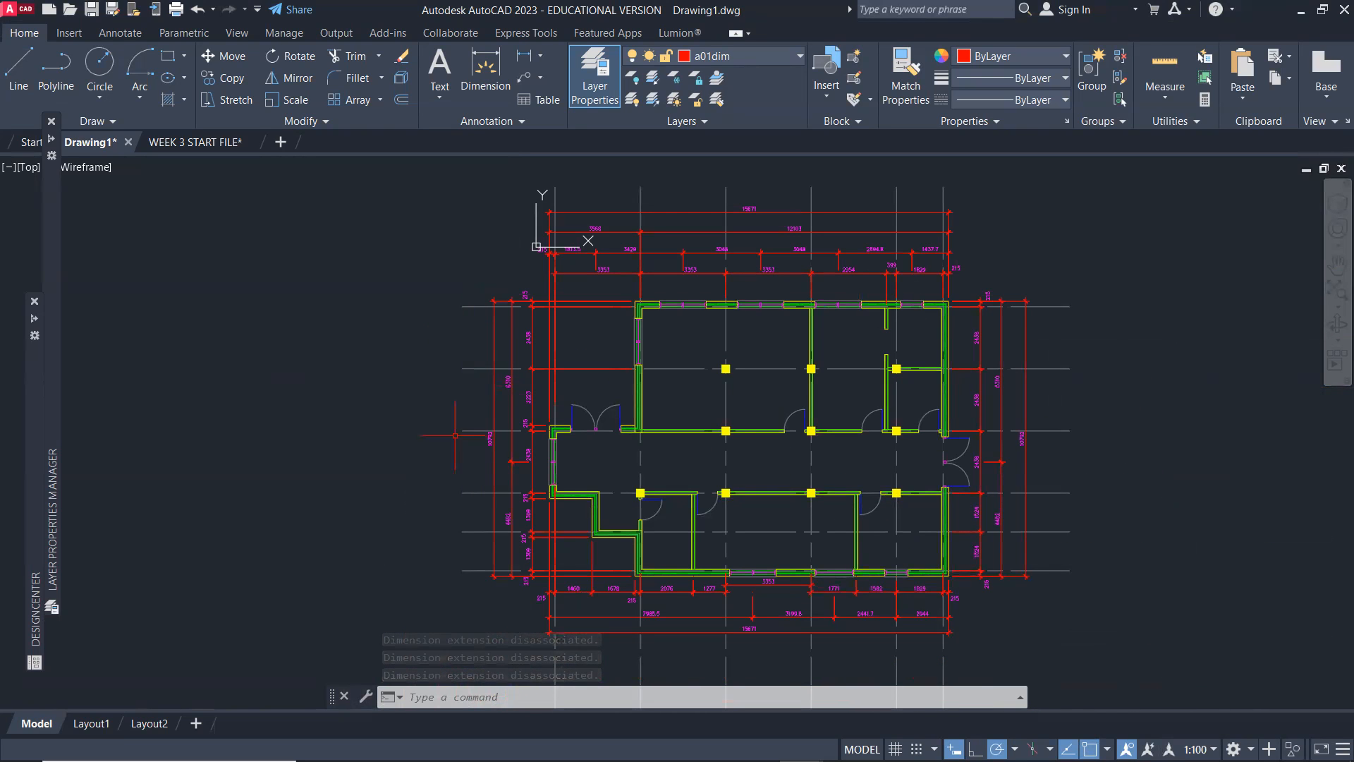
{"action": "type", "text": "s"}
{"action": "key", "text": "Return"}
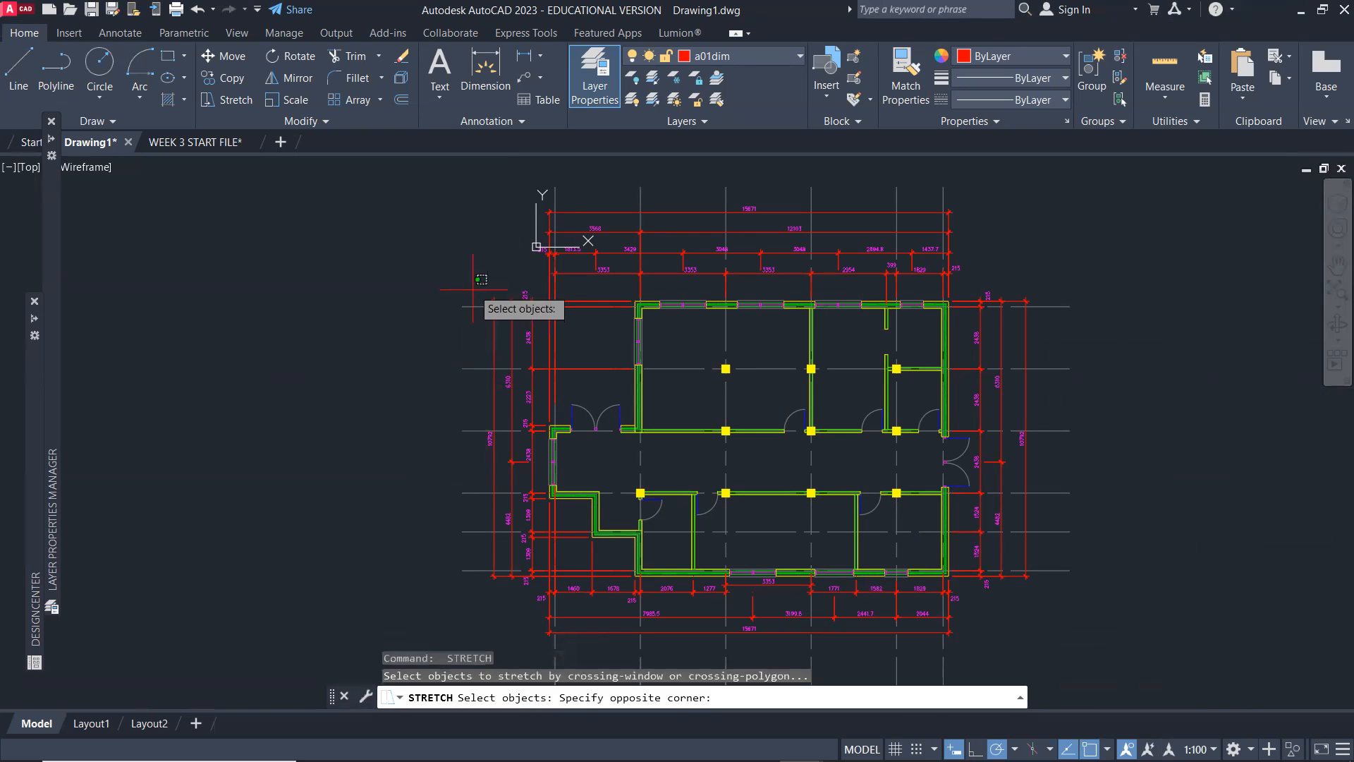
{"action": "left_click", "coordinate": [472, 288]}
{"action": "left_click", "coordinate": [433, 550]}
{"action": "key", "text": "Return"}
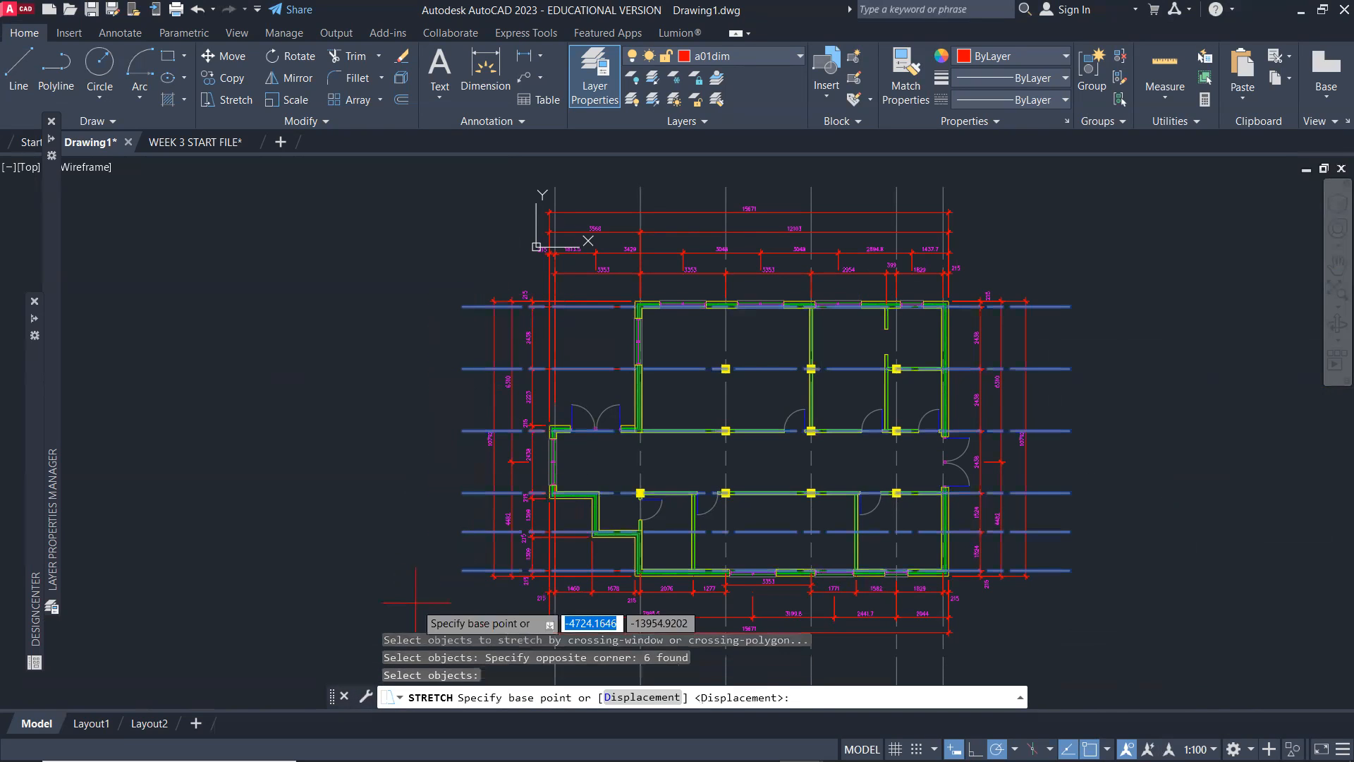
{"action": "left_click", "coordinate": [416, 603]}
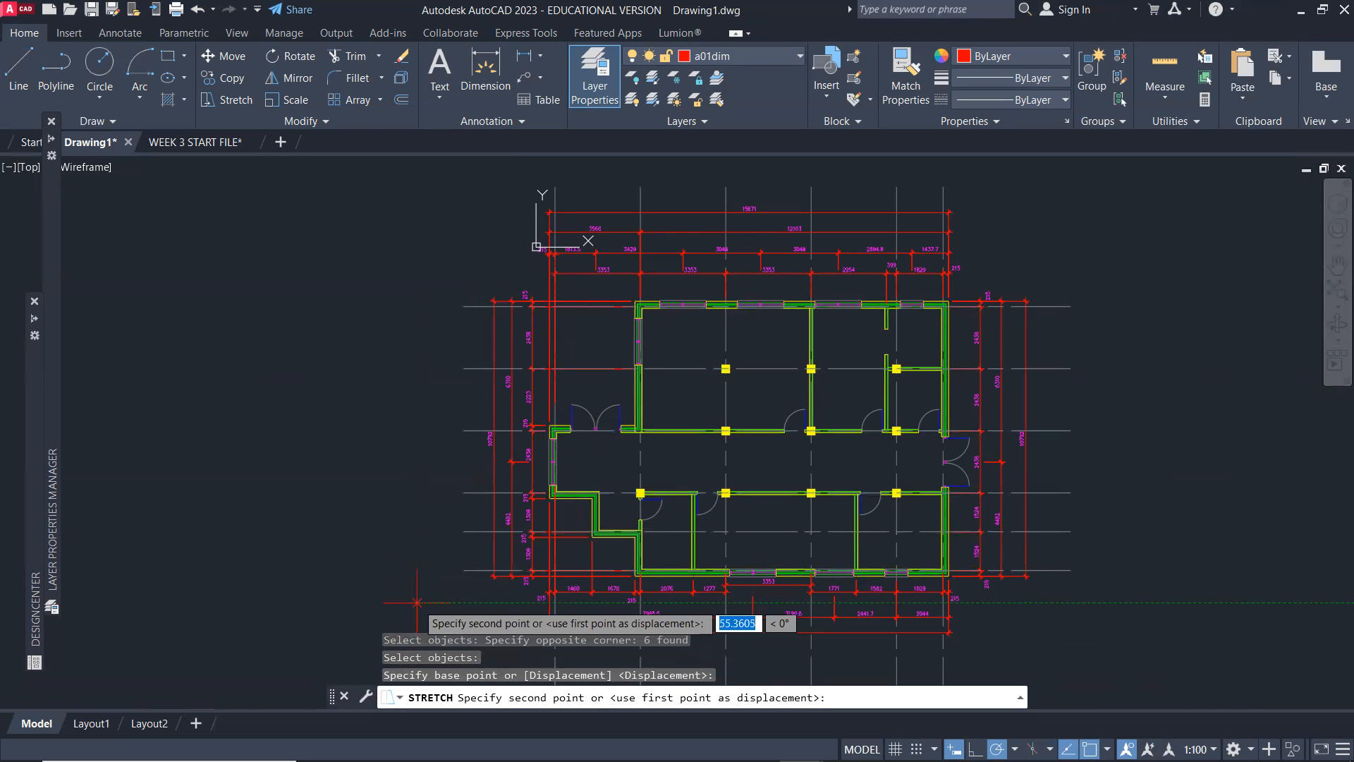
{"action": "left_click", "coordinate": [416, 603]}
{"action": "key", "text": "Return"}
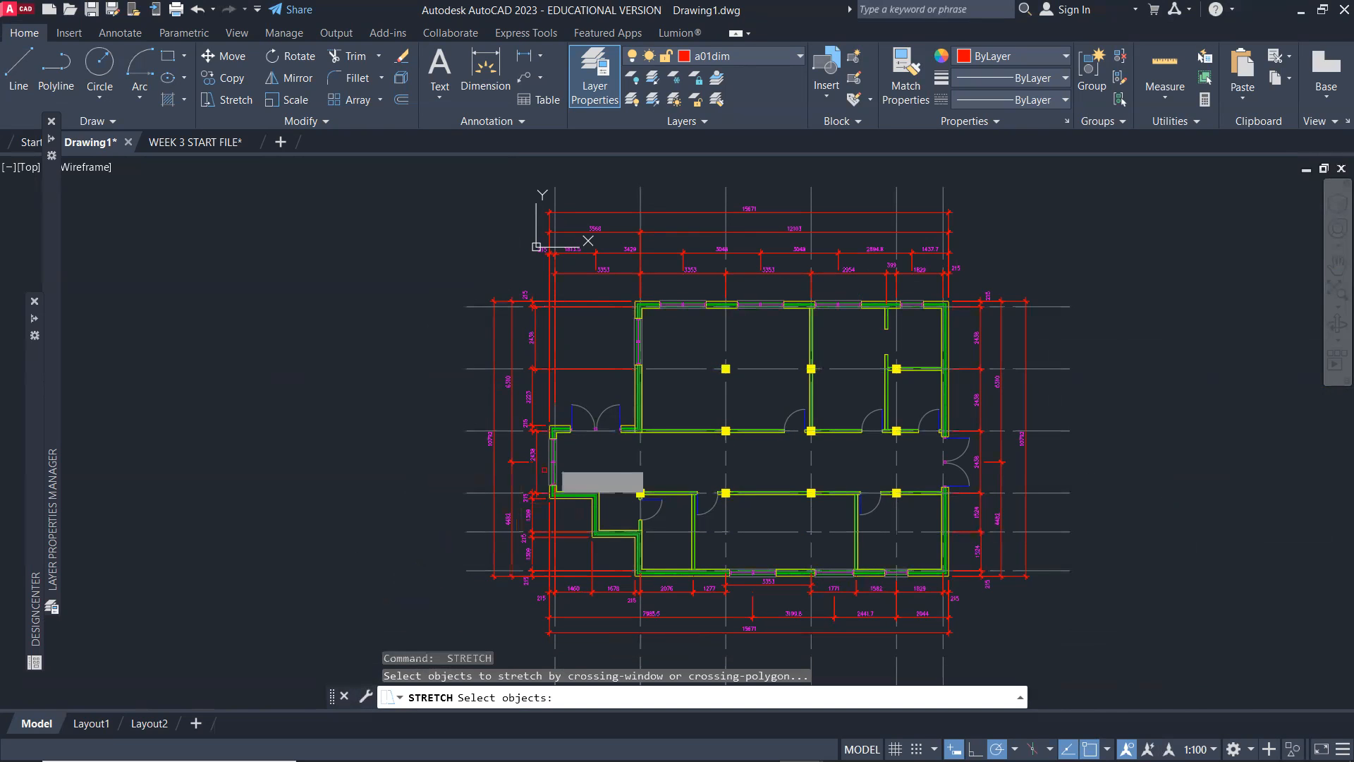
Draw a 2-point circle with a diameter of 950, rising vertically from the upper end of the leftmost vertical grid line
{"action": "middle_click_drag", "start_coordinate": [605, 273], "coordinate": [522, 388]}
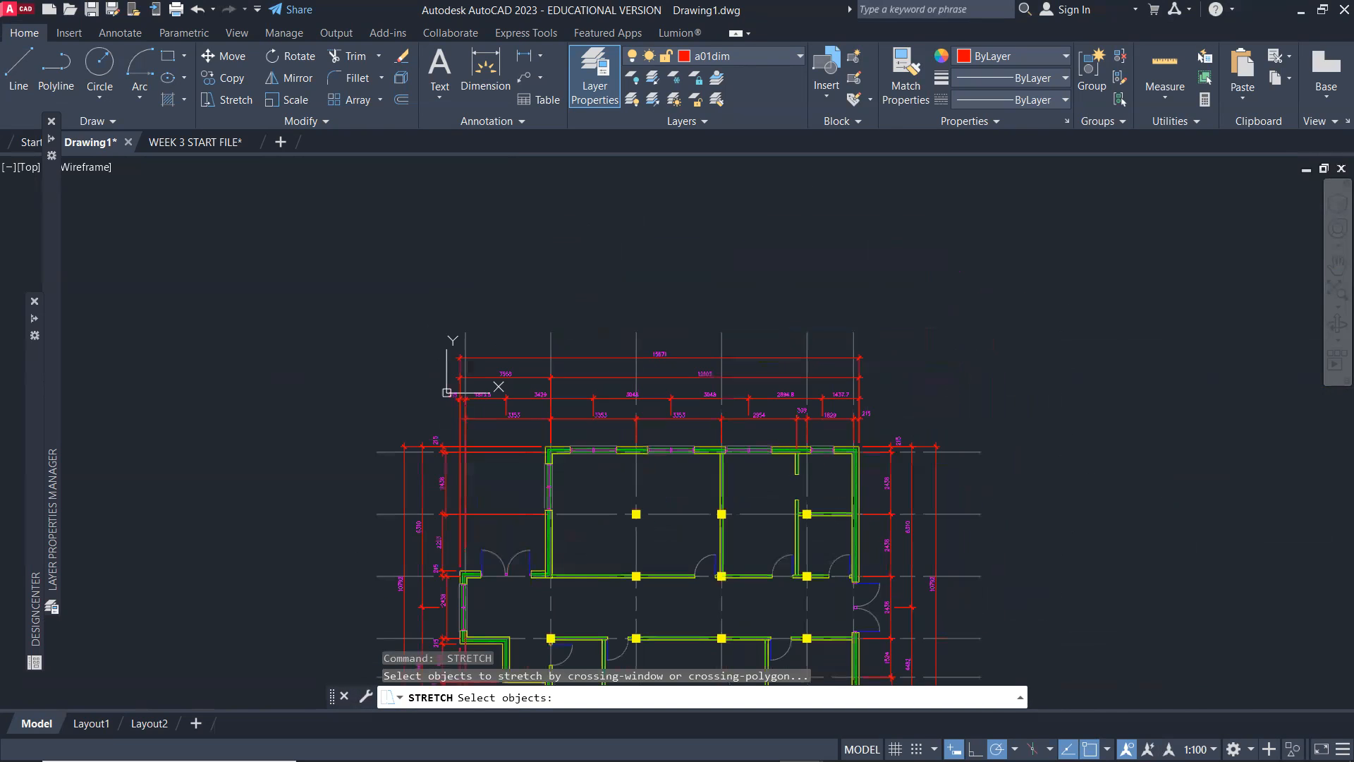
{"action": "scroll", "coordinate": [467, 332], "scroll_direction": "up", "scroll_amount": 6}
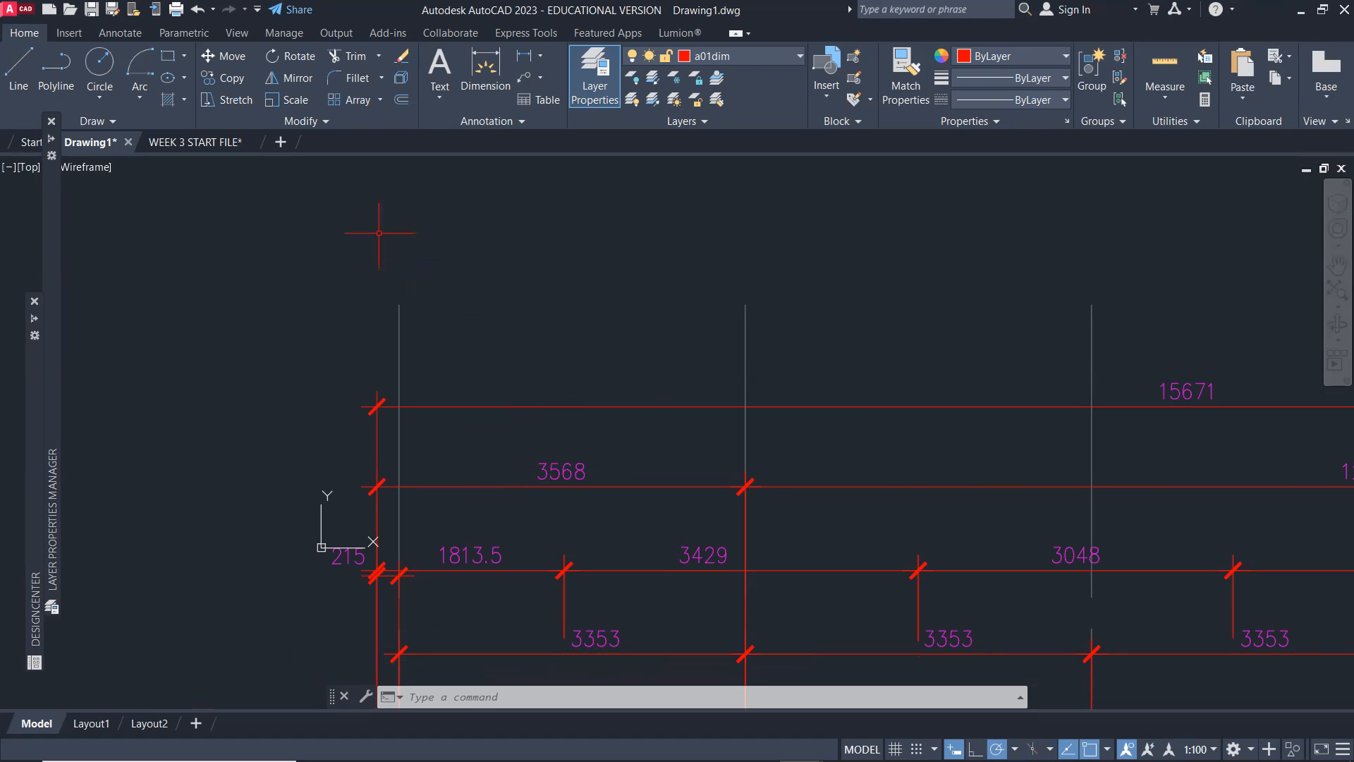
{"action": "type", "text": "c"}
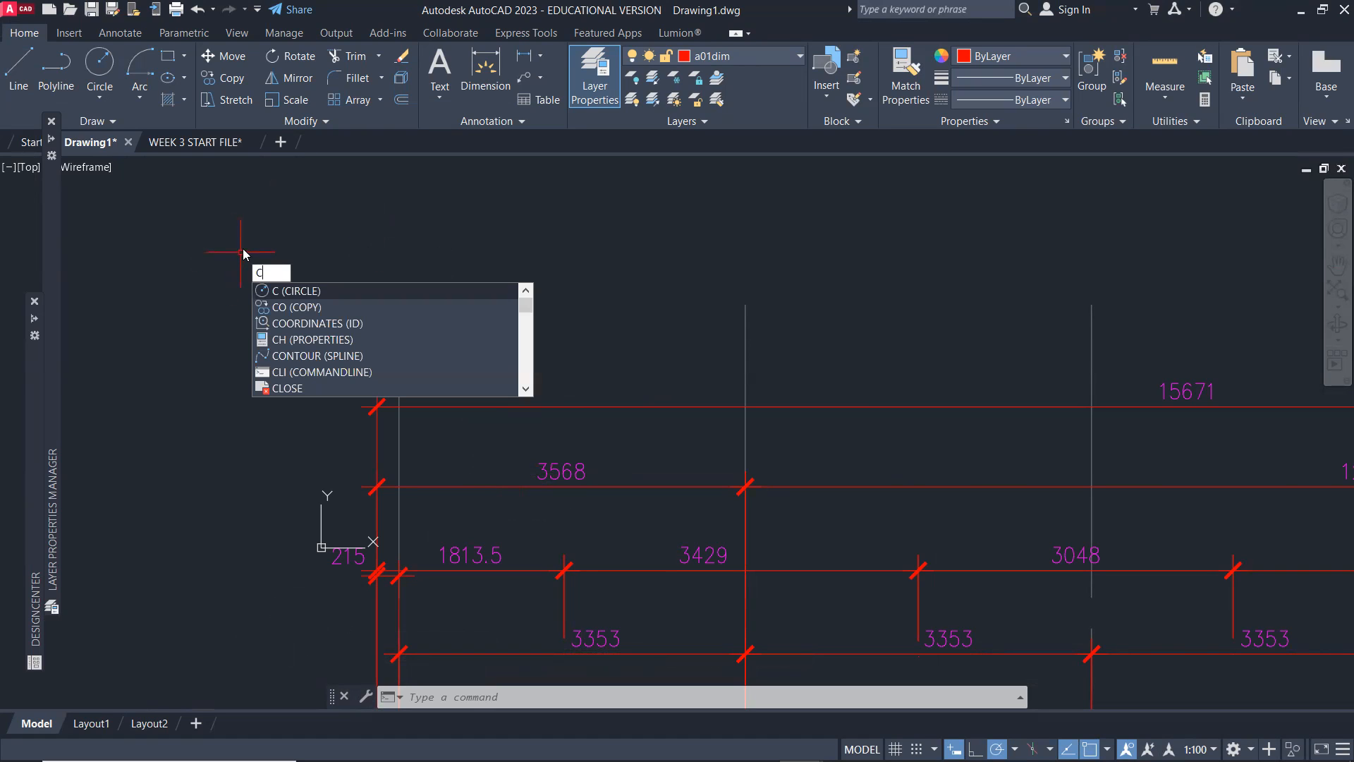
{"action": "key", "text": "Return"}
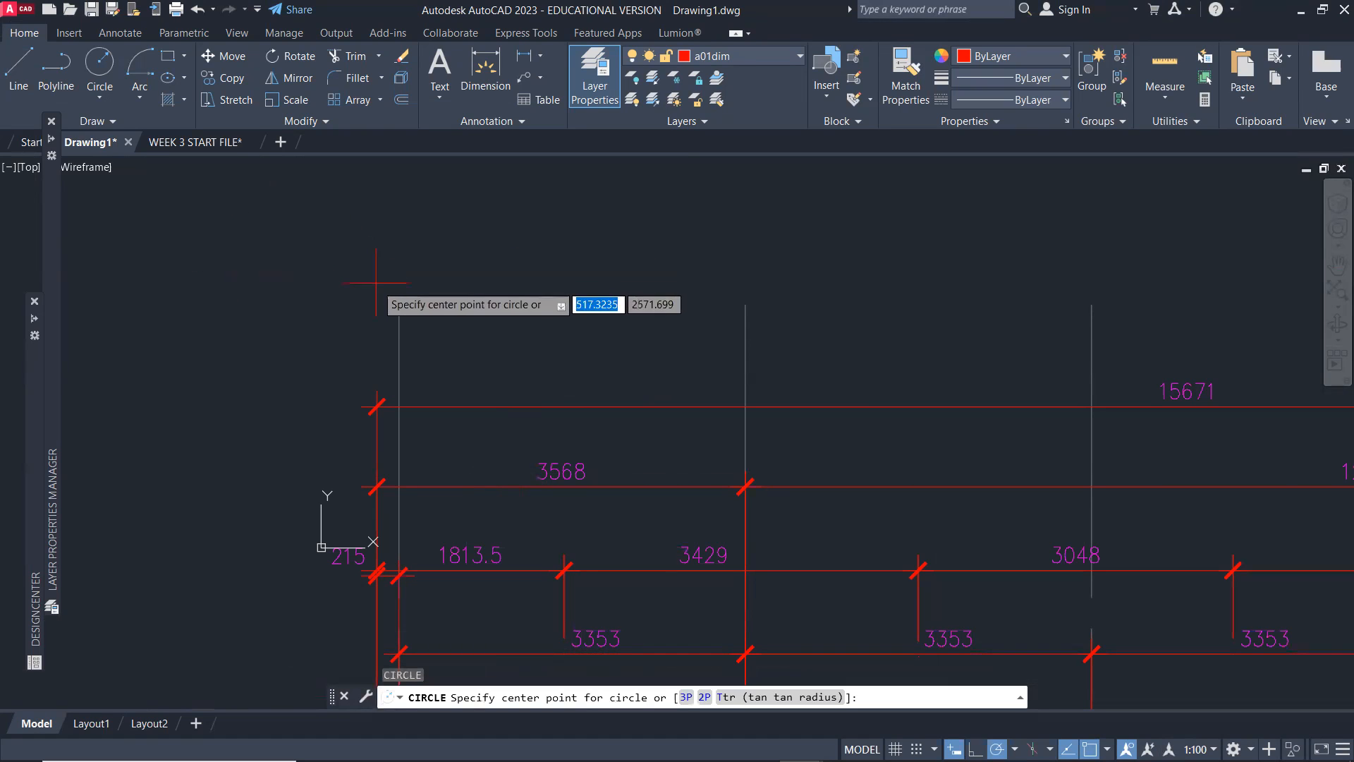
{"action": "left_click", "coordinate": [108, 100]}
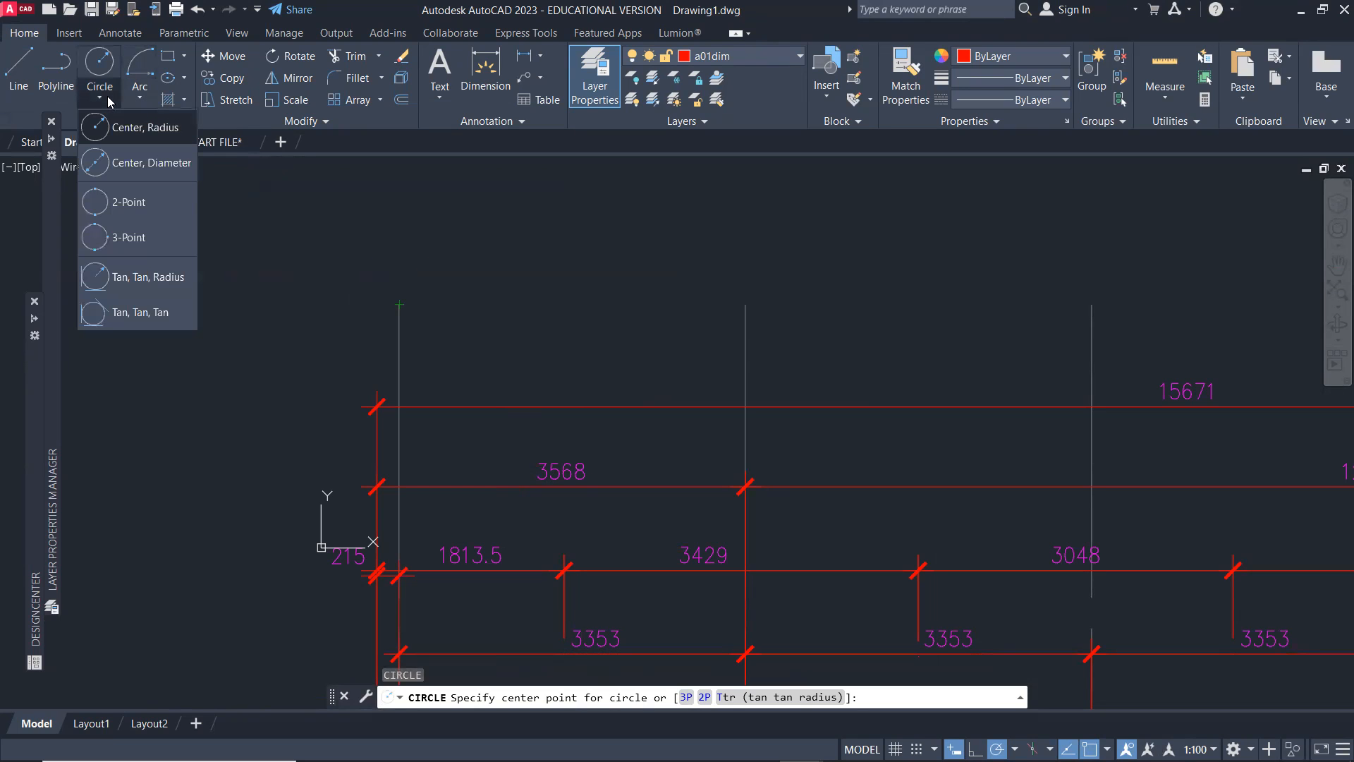
{"action": "left_click", "coordinate": [148, 199]}
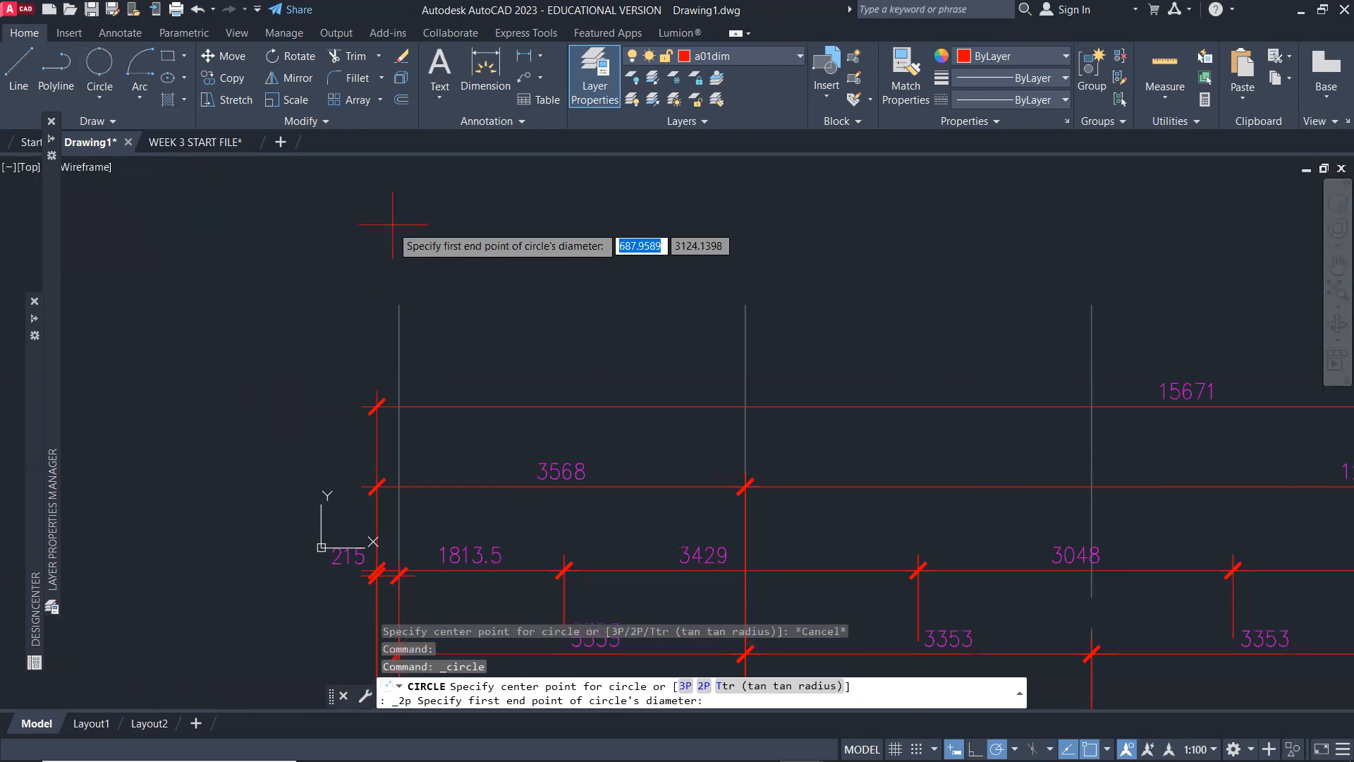
{"action": "left_click", "coordinate": [399, 303]}
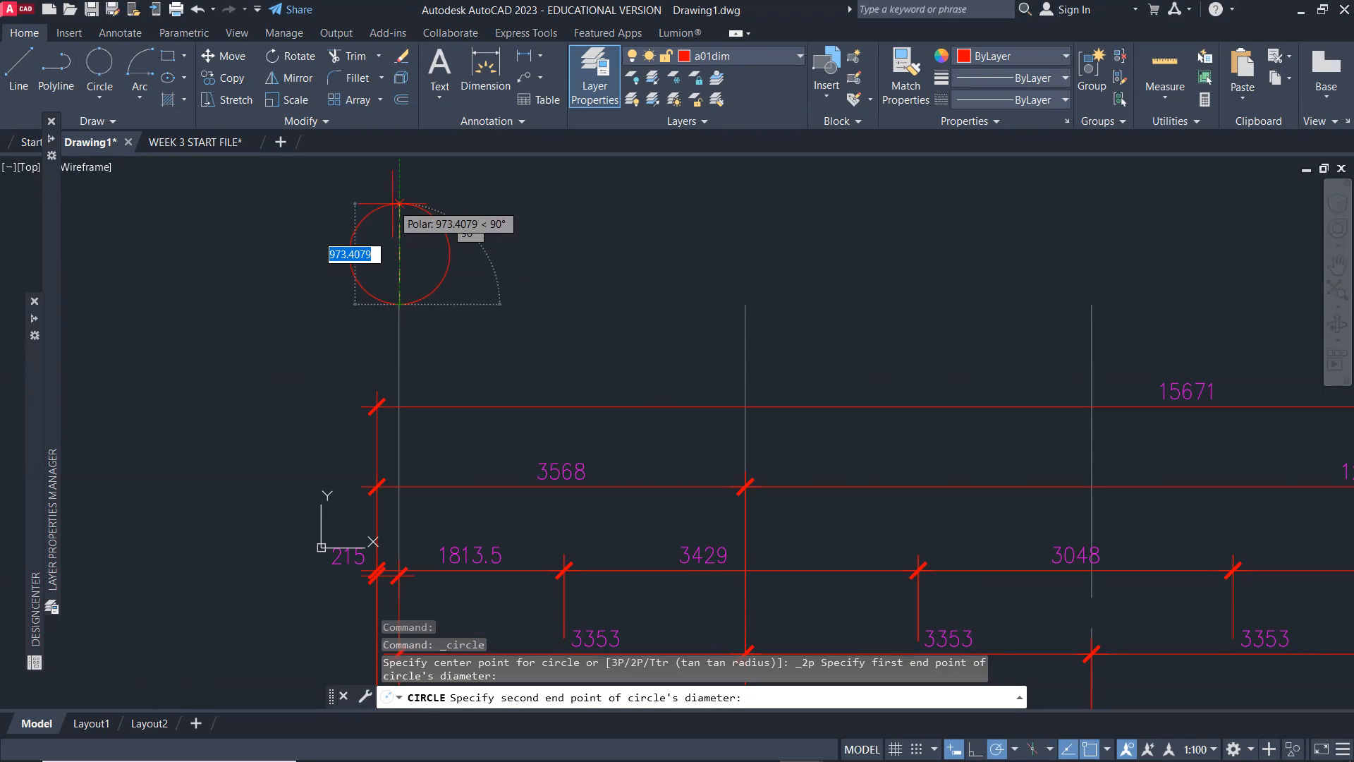
{"action": "type", "text": "950"}
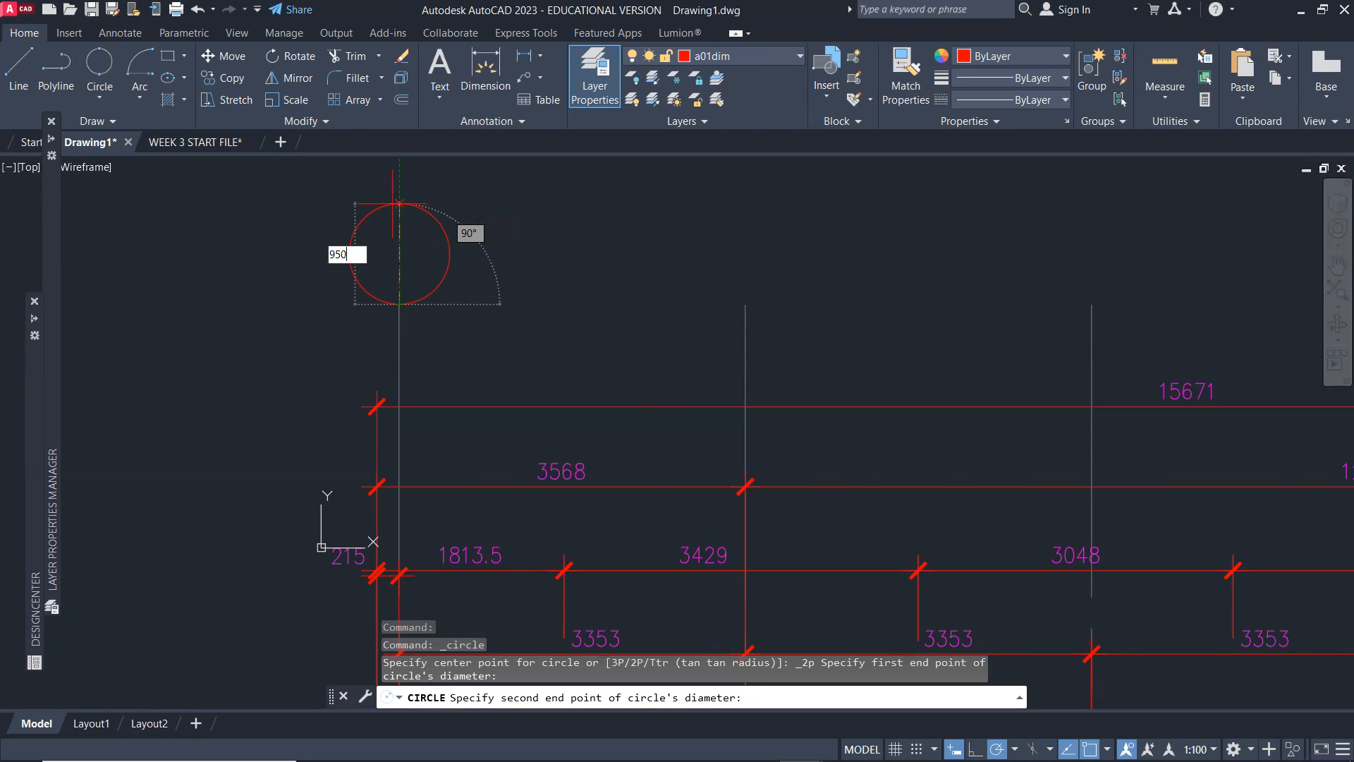
{"action": "key", "text": "Return"}
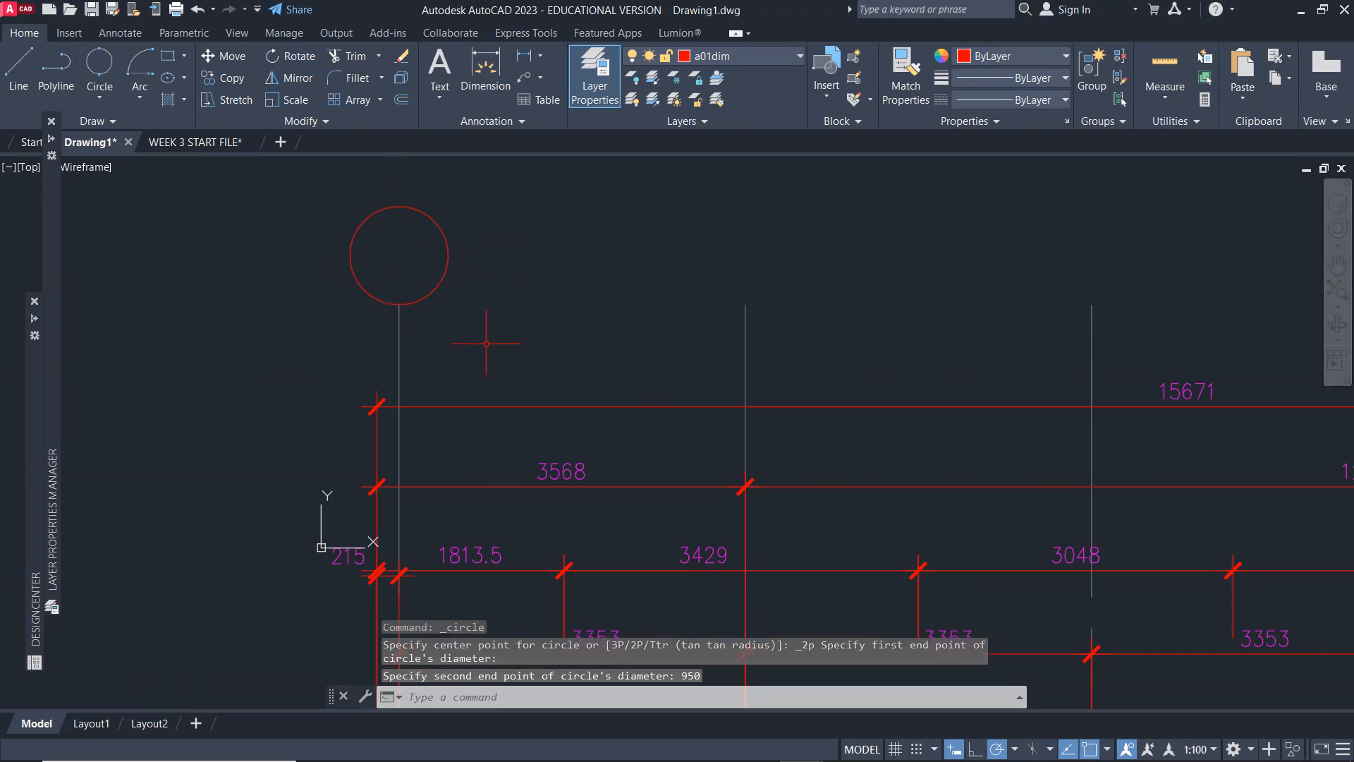
Make A01GRID the current layer
{"action": "scroll", "coordinate": [508, 317], "scroll_direction": "down", "scroll_amount": 3}
{"action": "mouse_move", "coordinate": [528, 304]}
{"action": "middle_mouse_down"}
{"action": "mouse_move", "coordinate": [562, 328]}
{"action": "mouse_move", "coordinate": [493, 319]}
{"action": "middle_mouse_up"}
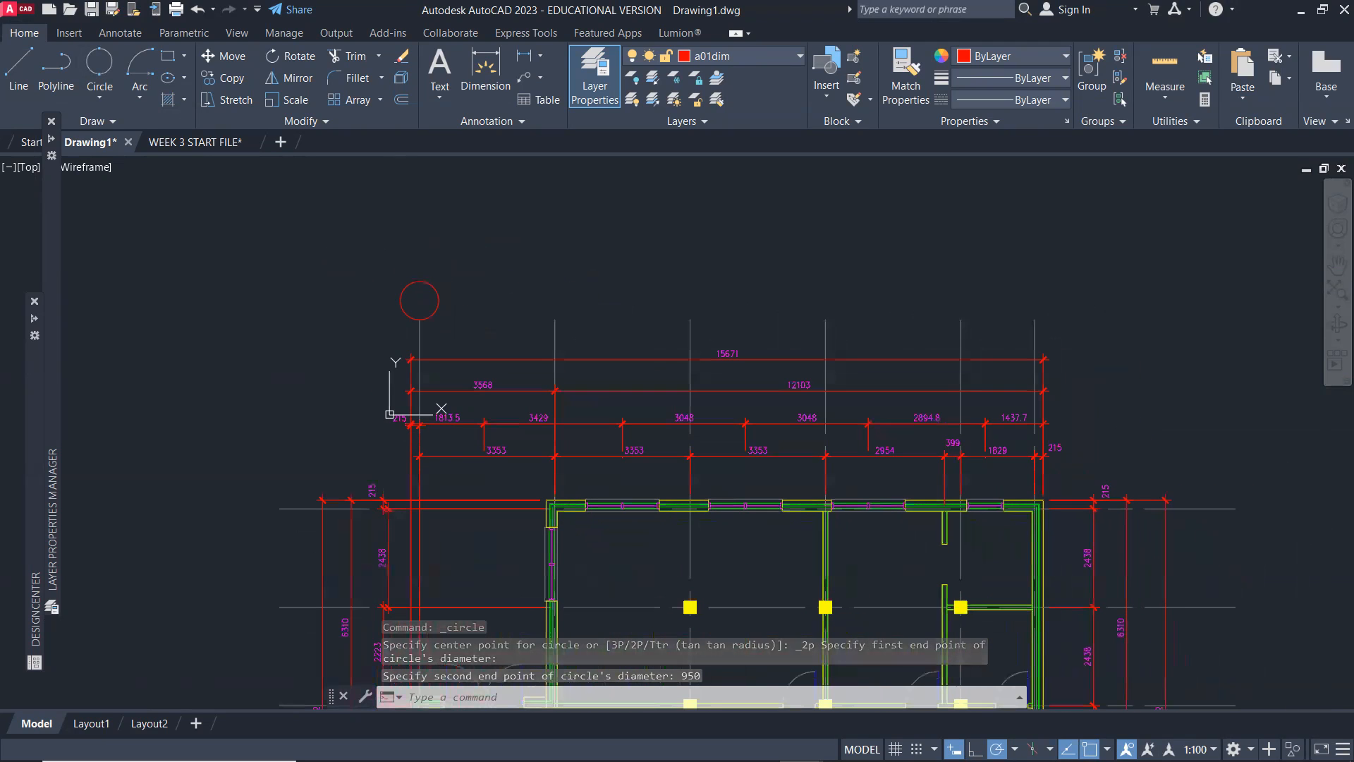
{"action": "left_click", "coordinate": [784, 56]}
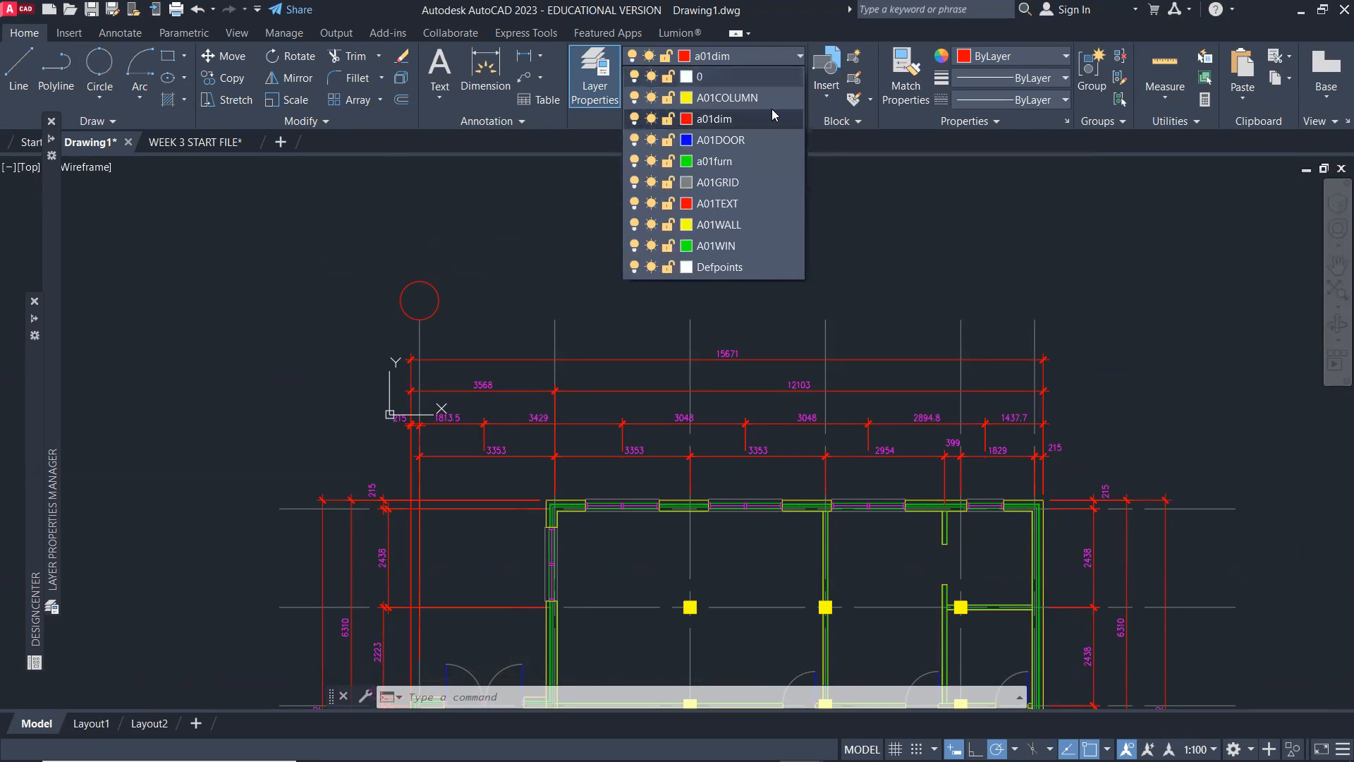
{"action": "left_click", "coordinate": [756, 182]}
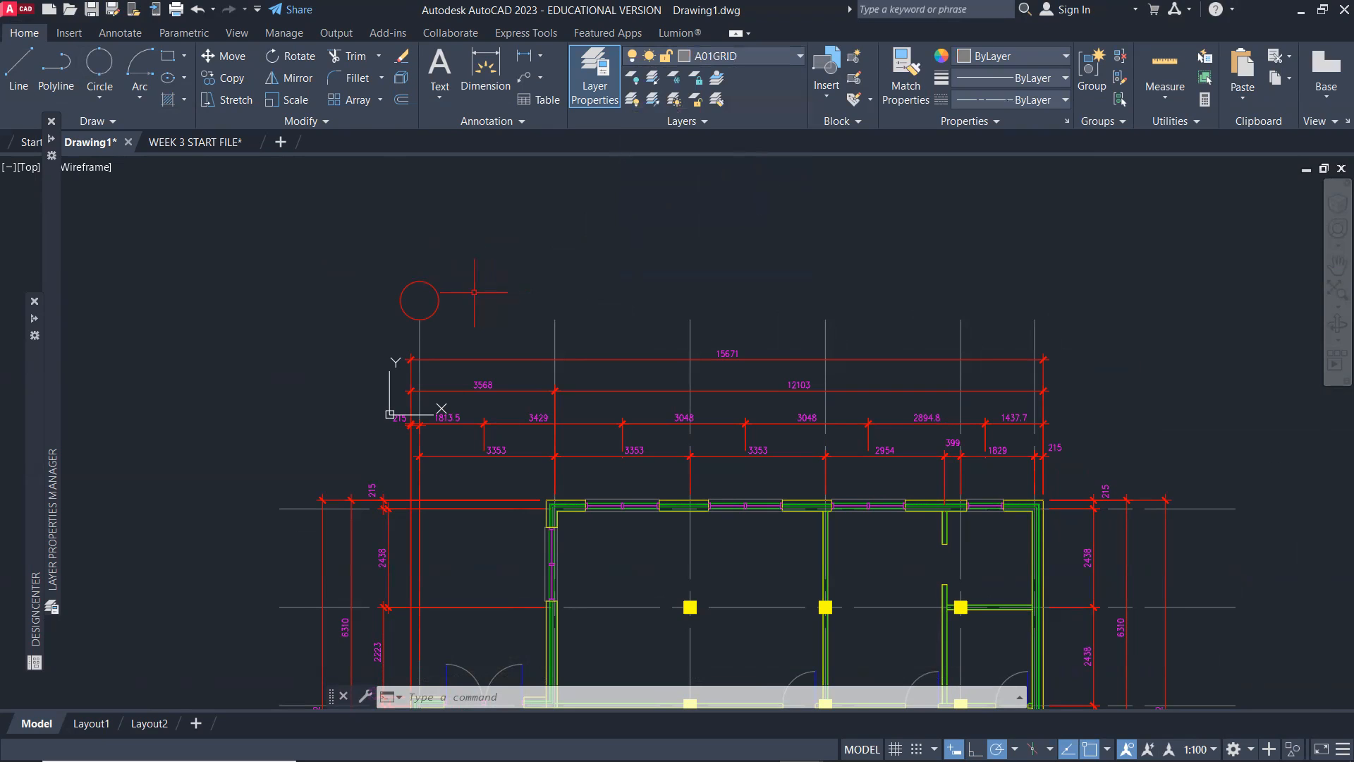
Transfer the grid circle above the leftmost vertical grid line to the A01GRID layer
{"action": "left_click", "coordinate": [445, 294]}
{"action": "left_click", "coordinate": [435, 292]}
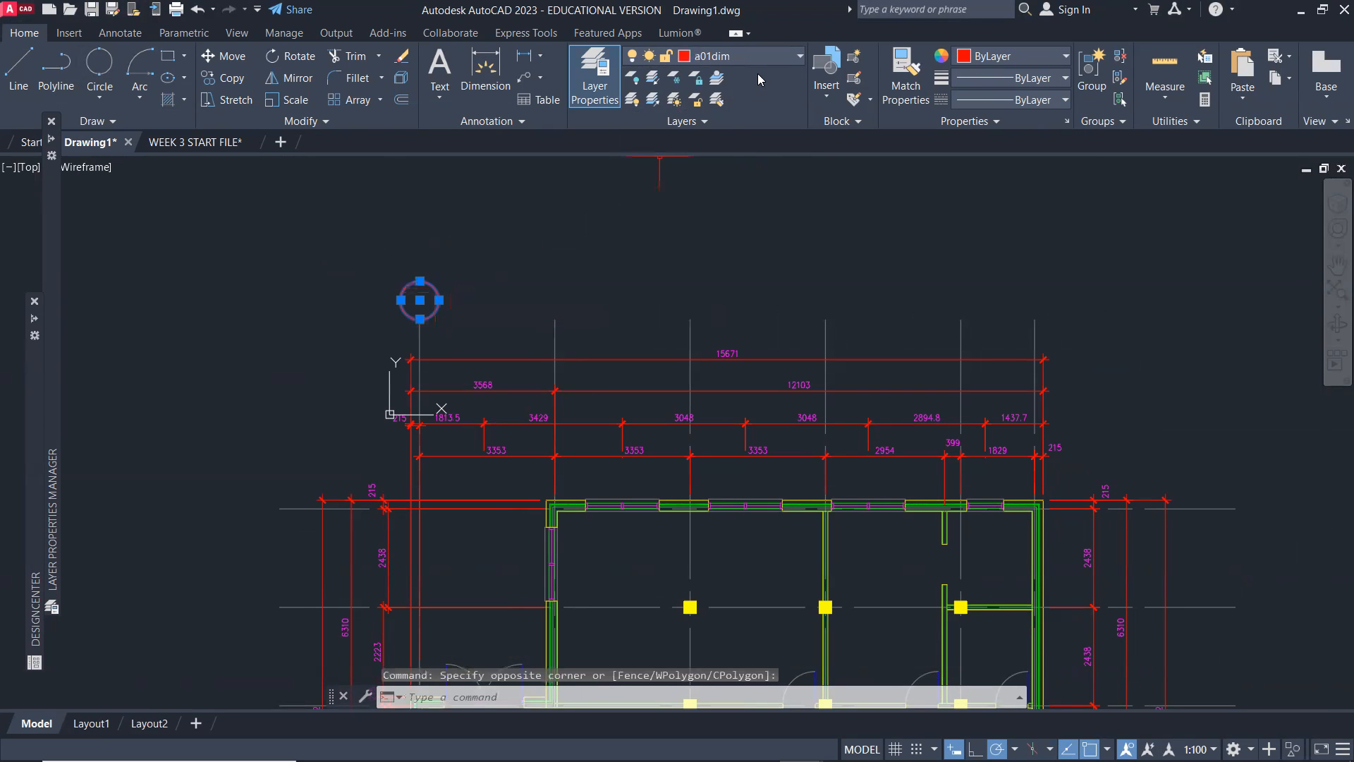
{"action": "left_click", "coordinate": [766, 56]}
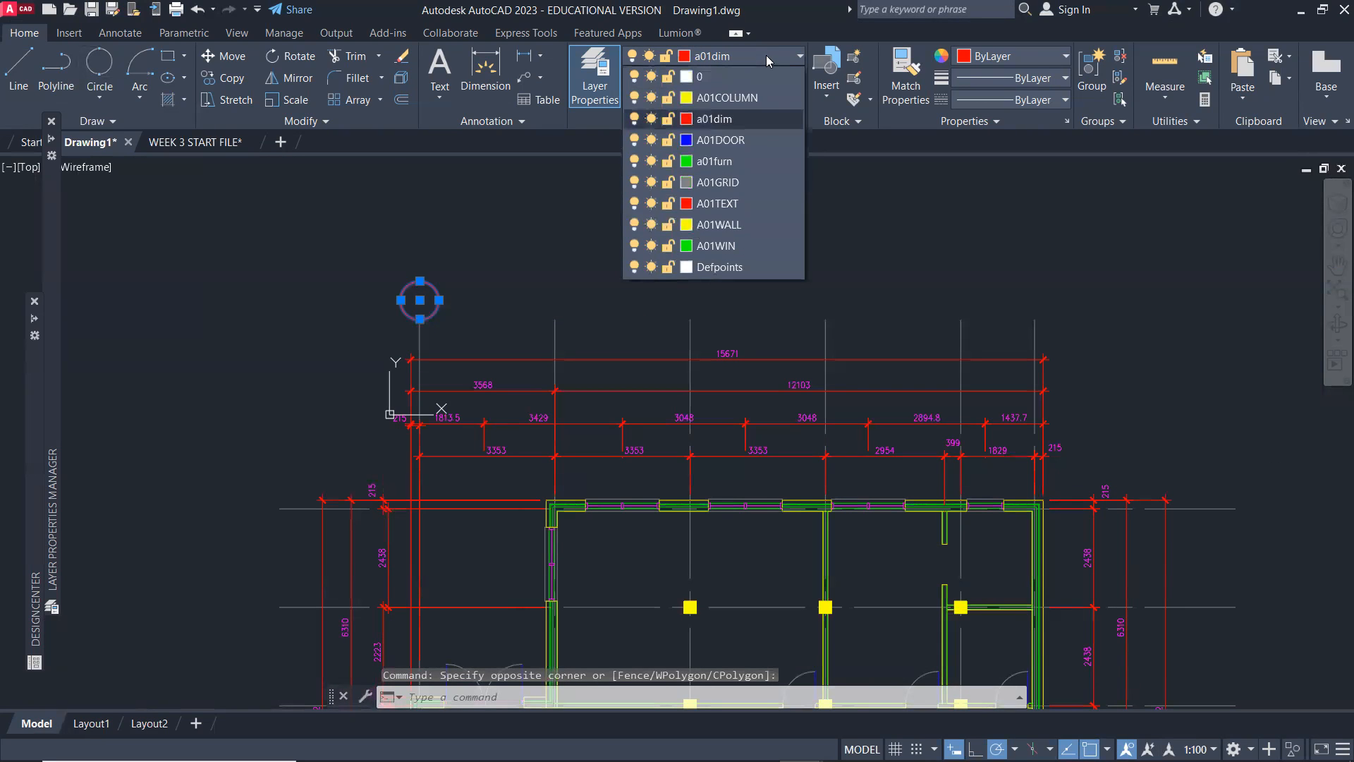
{"action": "left_click", "coordinate": [749, 180]}
{"action": "key", "text": "Escape"}
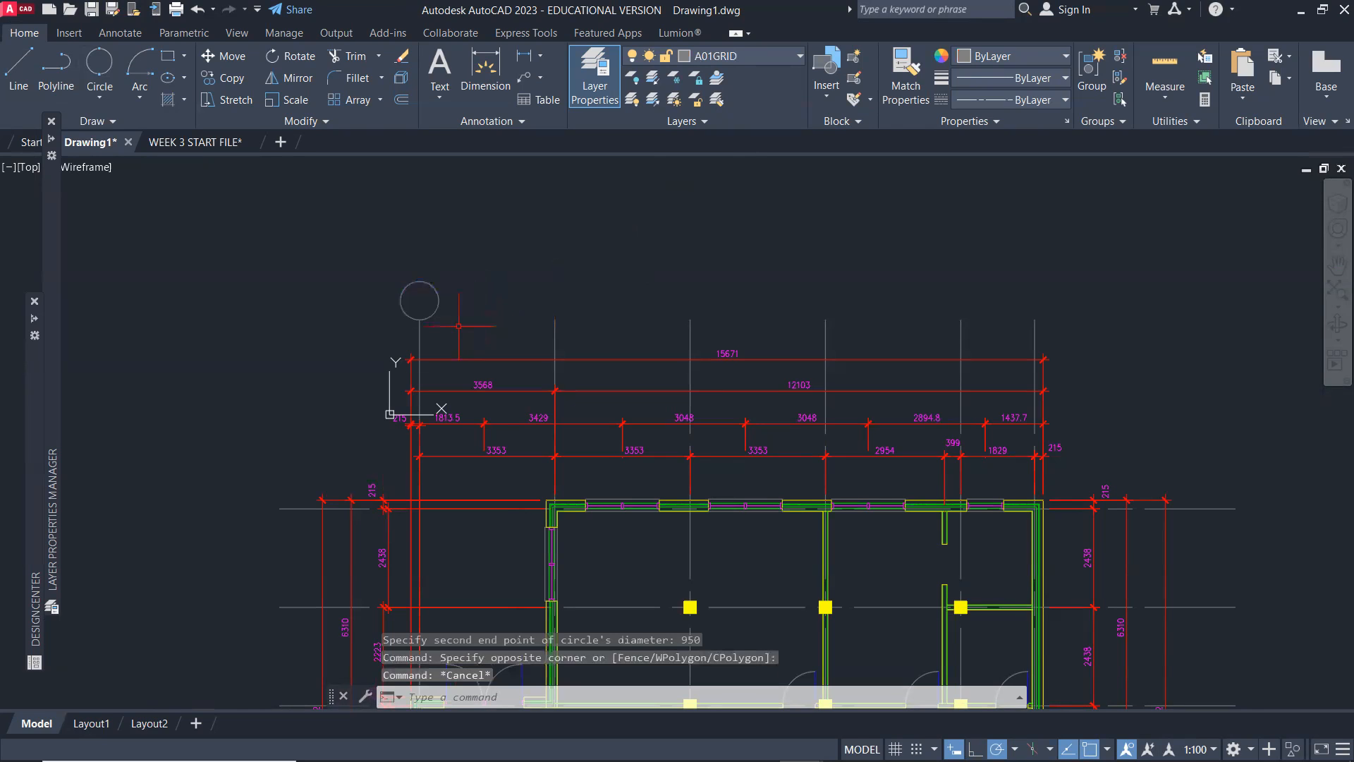
{"action": "scroll", "coordinate": [400, 315], "scroll_direction": "up", "scroll_amount": 2}
{"action": "scroll", "coordinate": [400, 316], "scroll_direction": "up", "scroll_amount": 2}
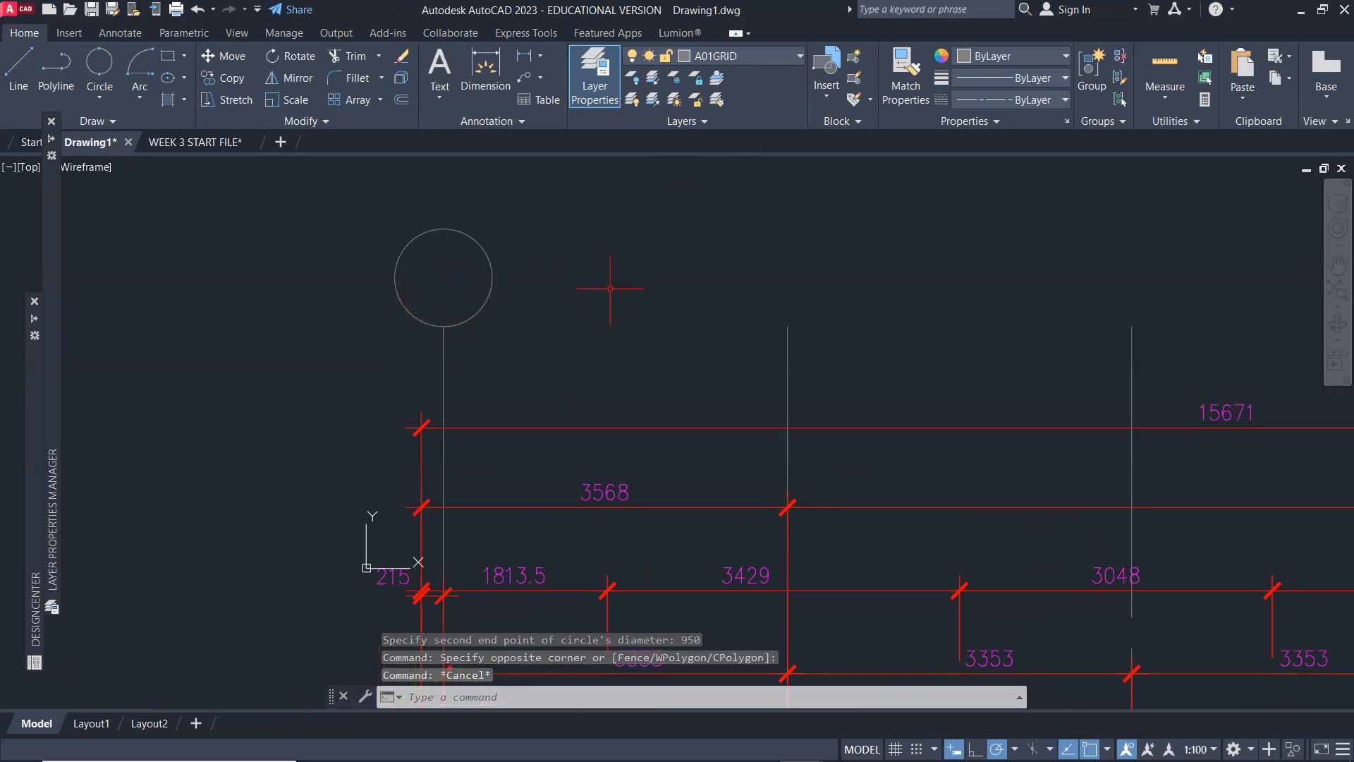
{"action": "type", "text": "t"}
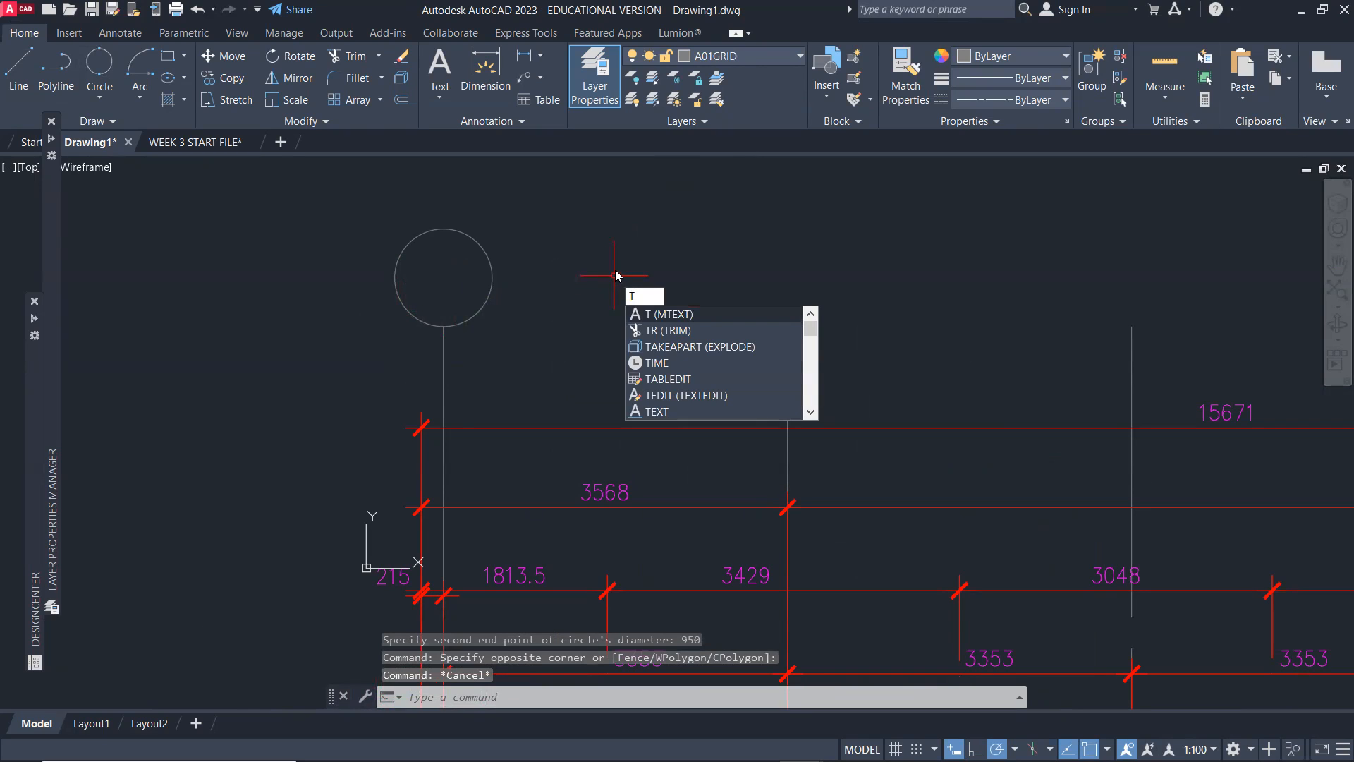
{"action": "key", "text": "Return"}
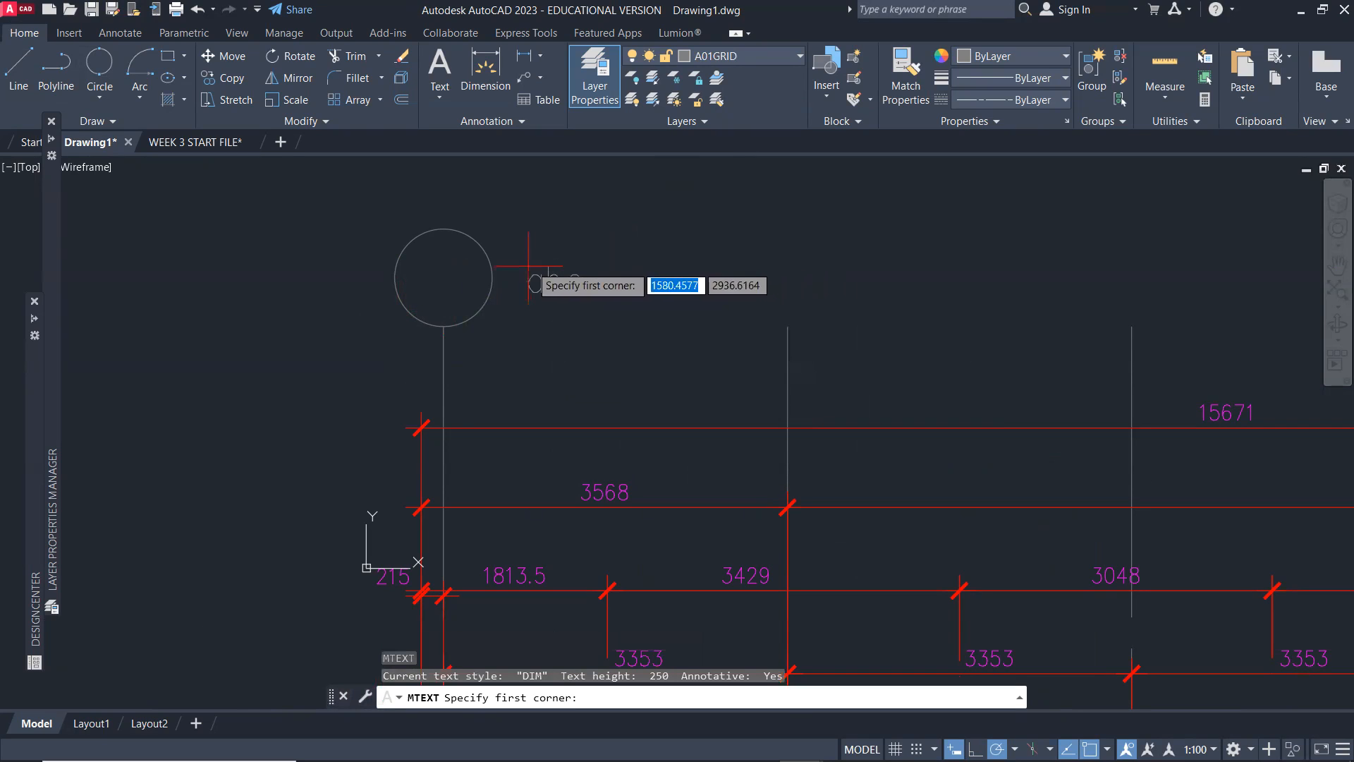
{"action": "left_click", "coordinate": [539, 245]}
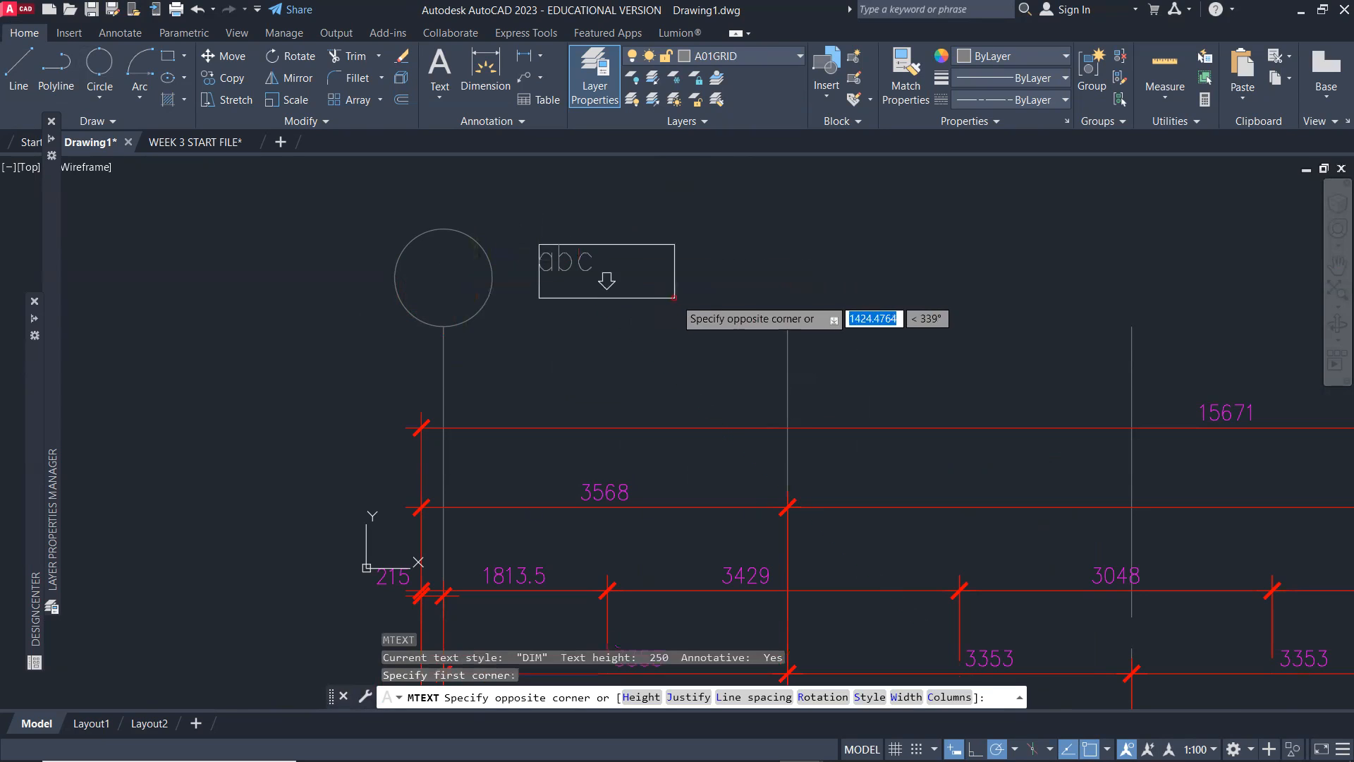
{"action": "left_click", "coordinate": [702, 311]}
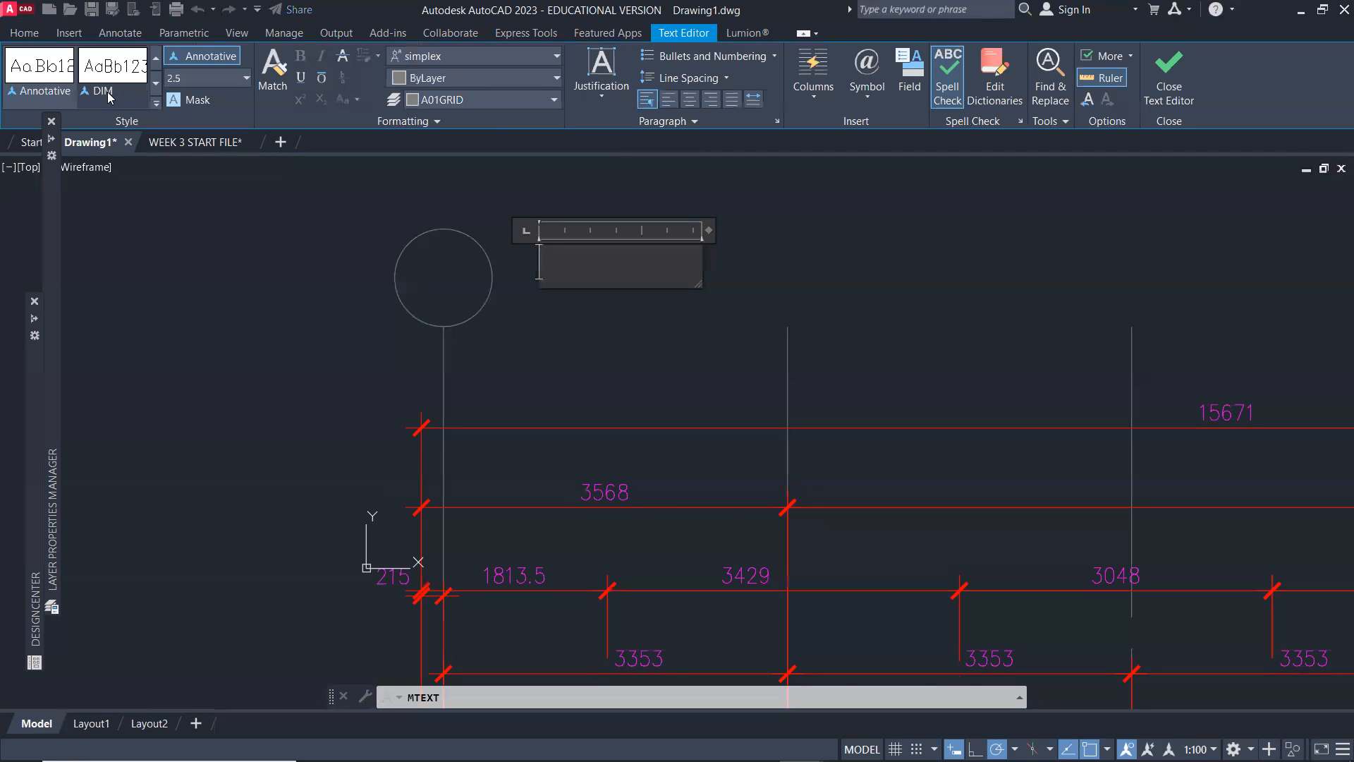
{"action": "key", "text": "Escape"}
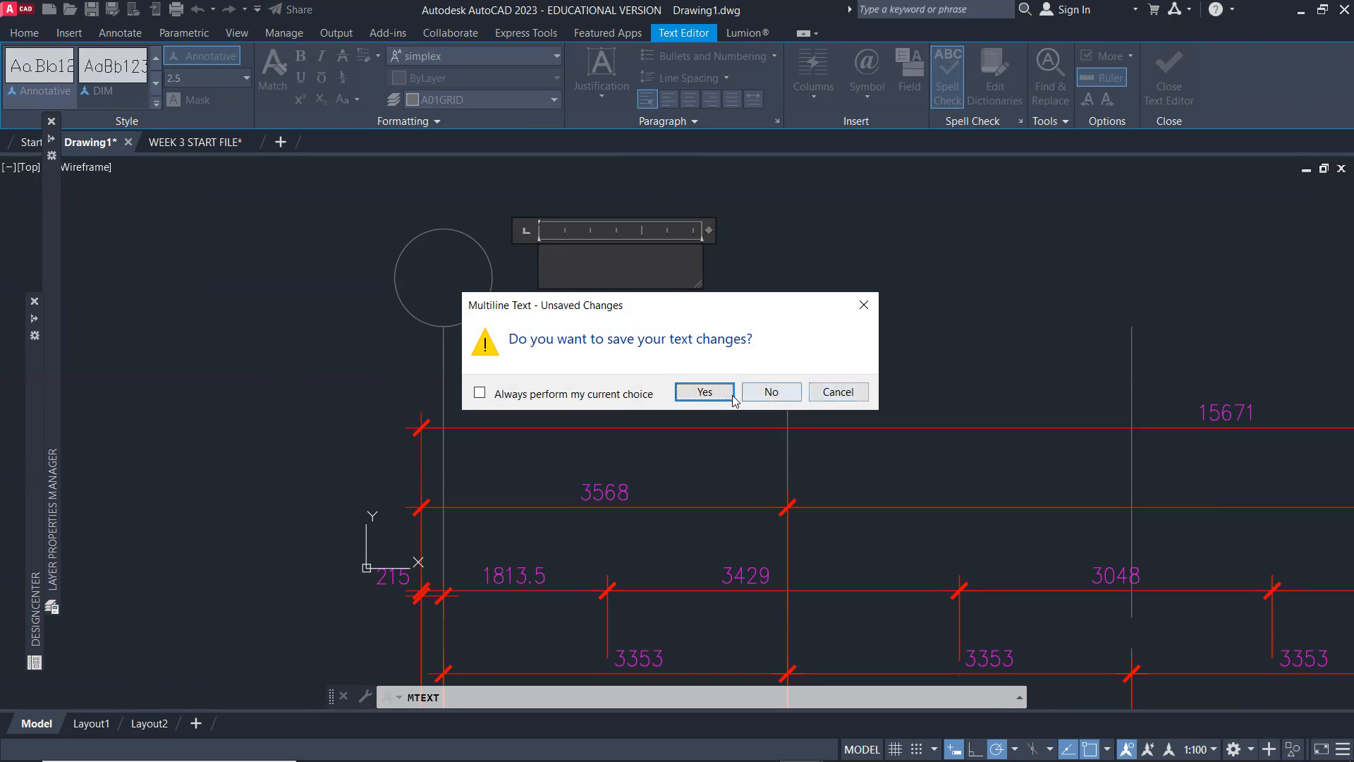
{"action": "left_click", "coordinate": [771, 393]}
{"action": "key", "text": "Escape"}
{"action": "key", "text": "Escape"}
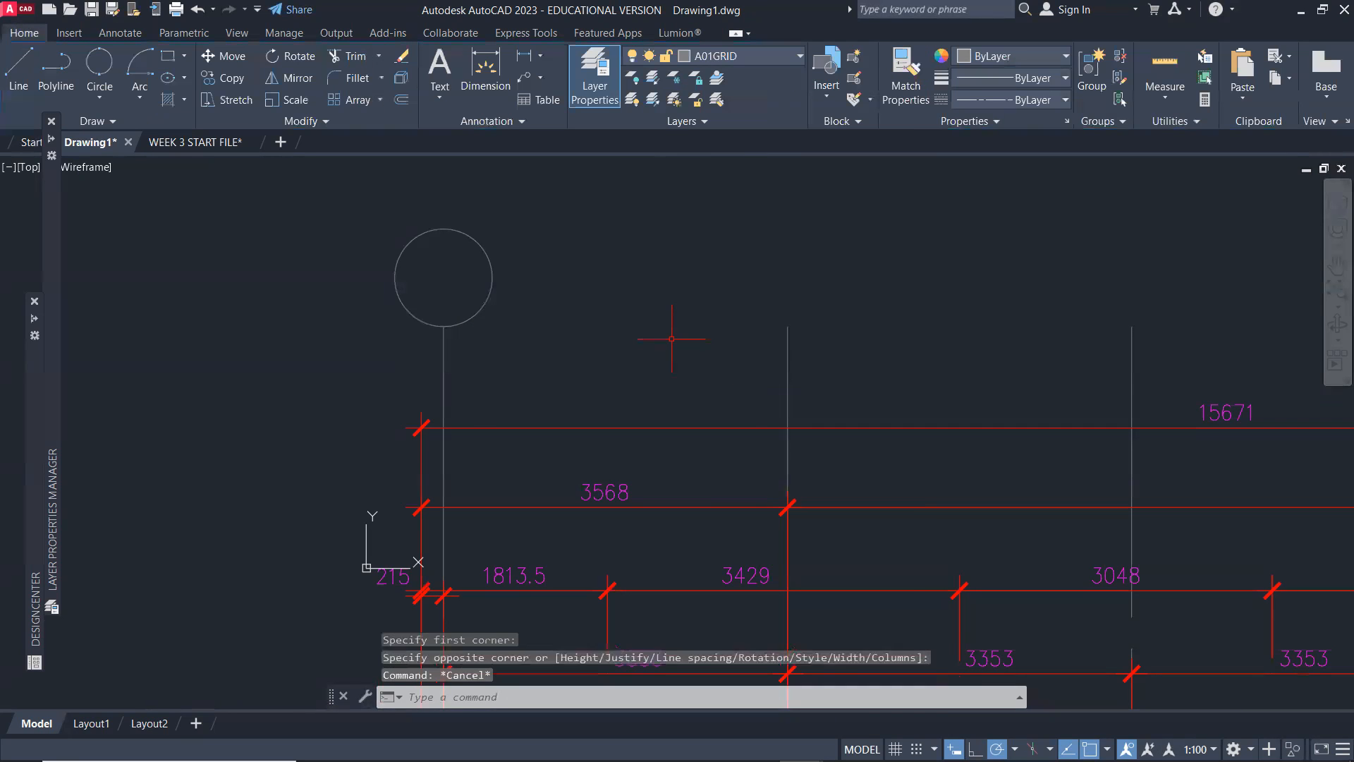
Make DIM the current text style
{"action": "type", "text": "ST"}
{"action": "key", "text": "Return"}
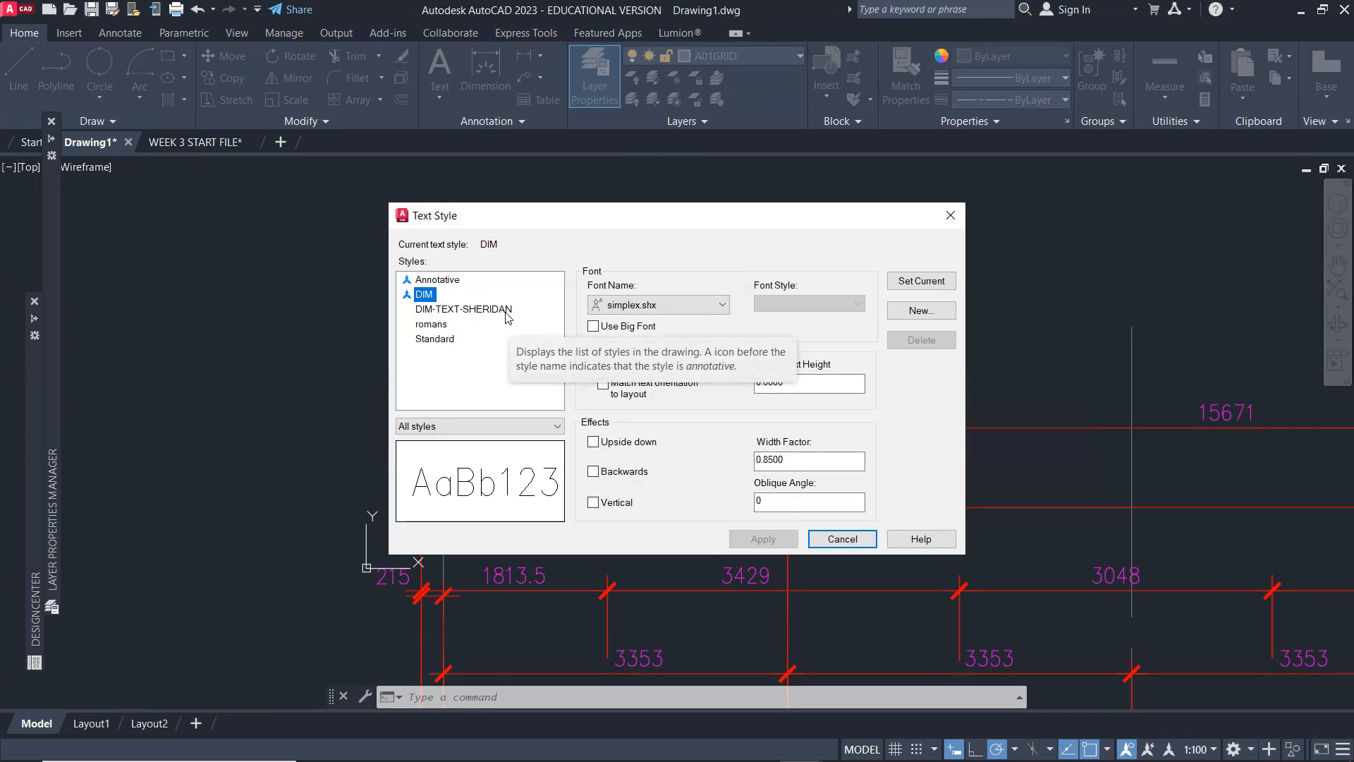
{"action": "left_click", "coordinate": [464, 309]}
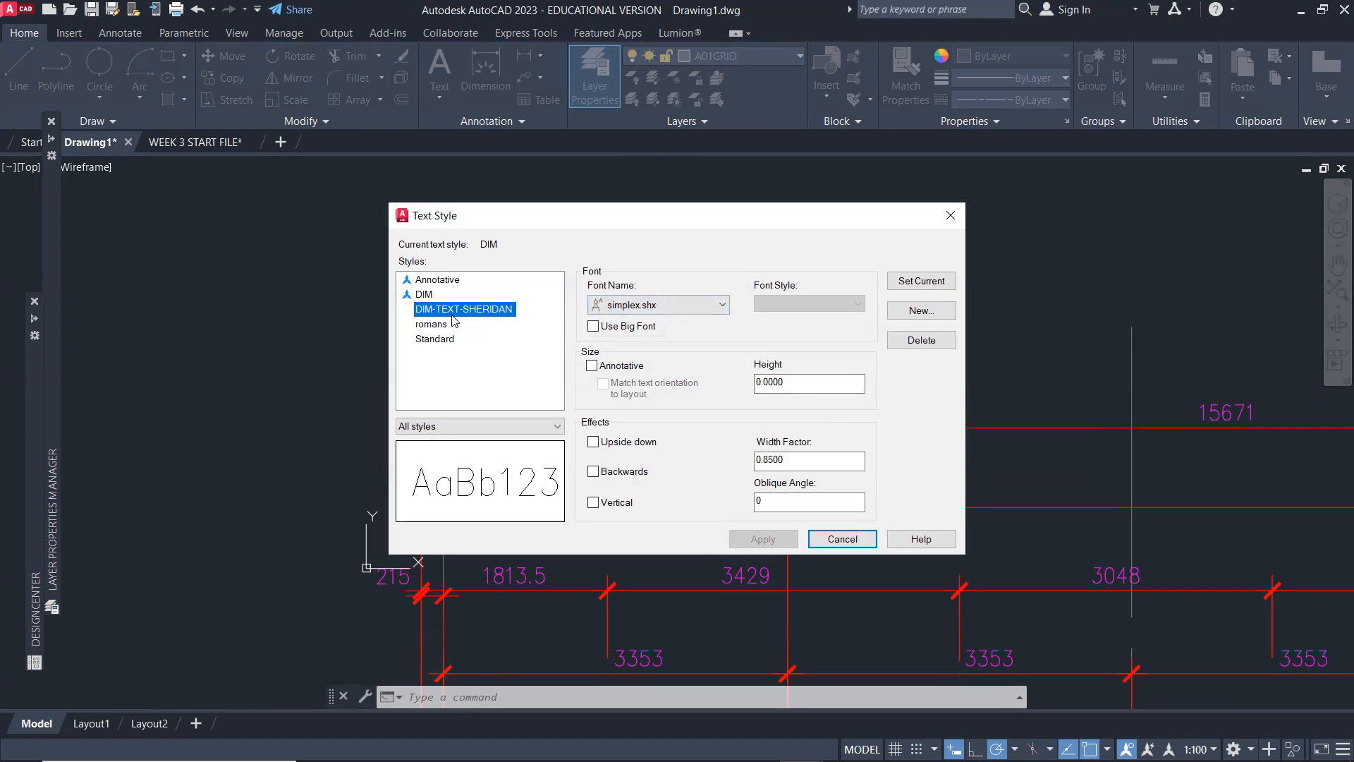
{"action": "left_click", "coordinate": [425, 295]}
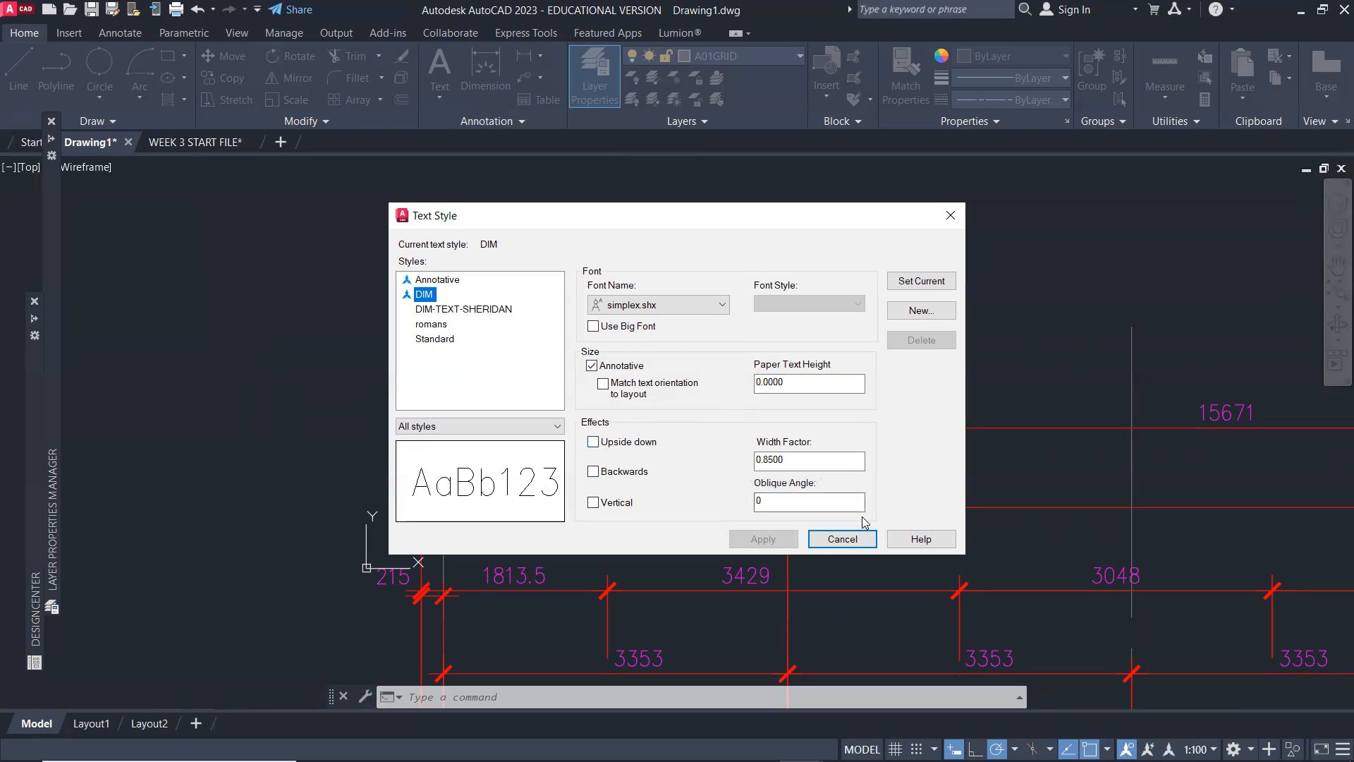
{"action": "left_click", "coordinate": [893, 286]}
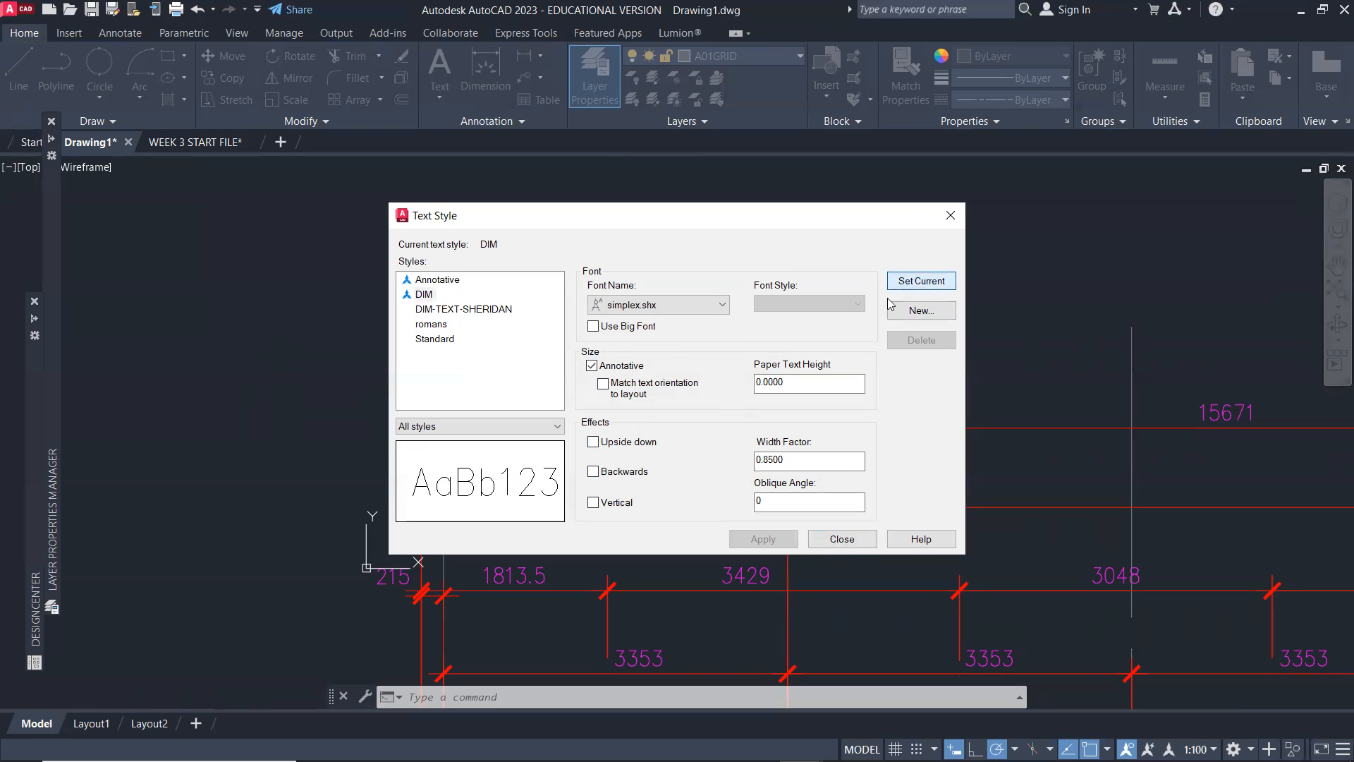
{"action": "left_click", "coordinate": [831, 541]}
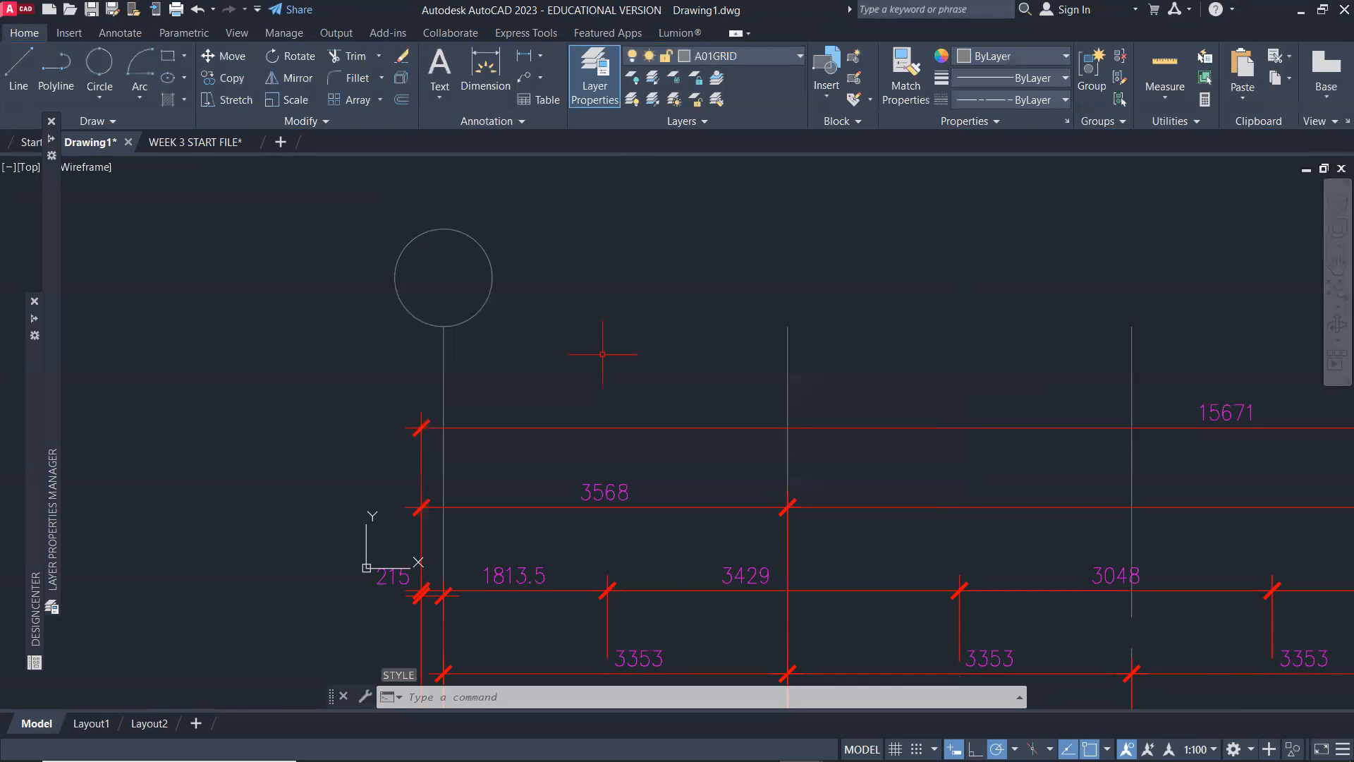
Add the multiline text "1" with a text height of 3 in the empty area beside the grid circle
{"action": "type", "text": "t"}
{"action": "key", "text": "Return"}
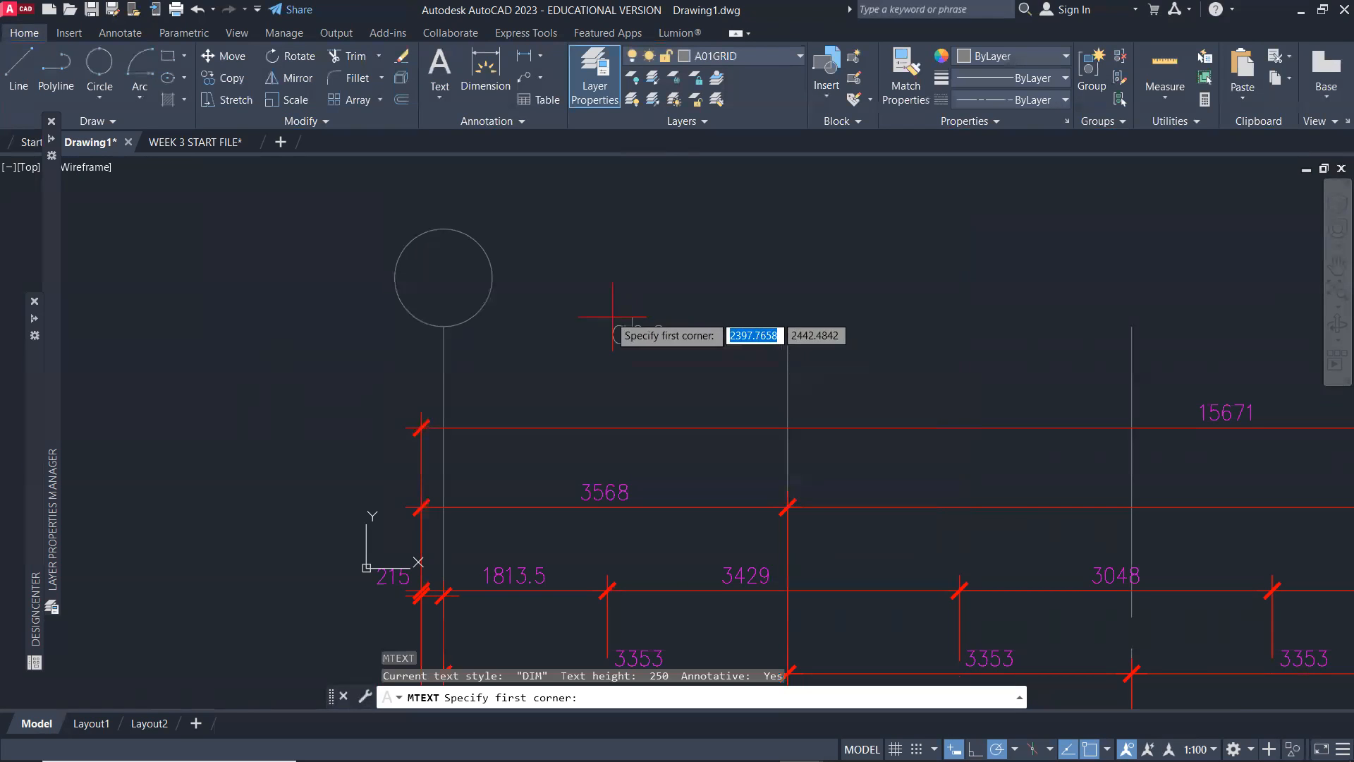
{"action": "left_click", "coordinate": [543, 237]}
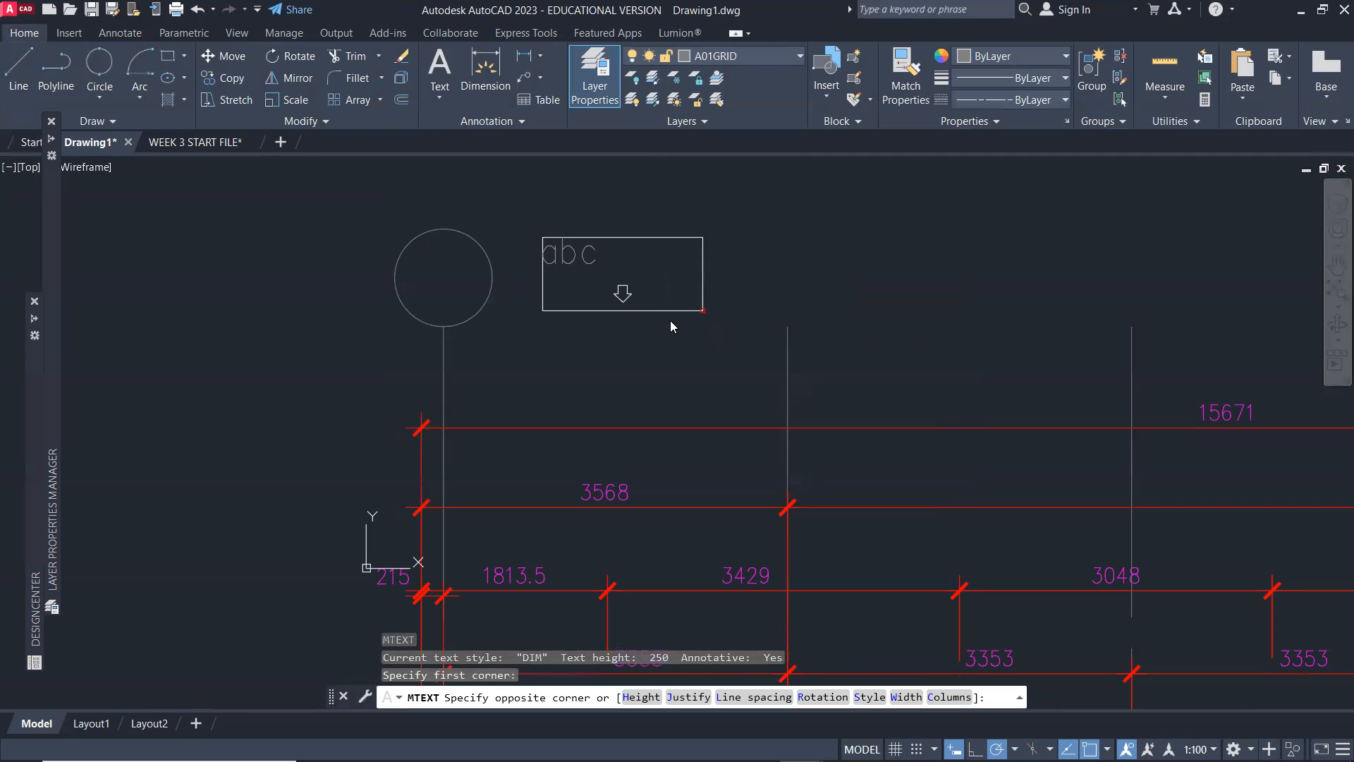
{"action": "left_click", "coordinate": [704, 311]}
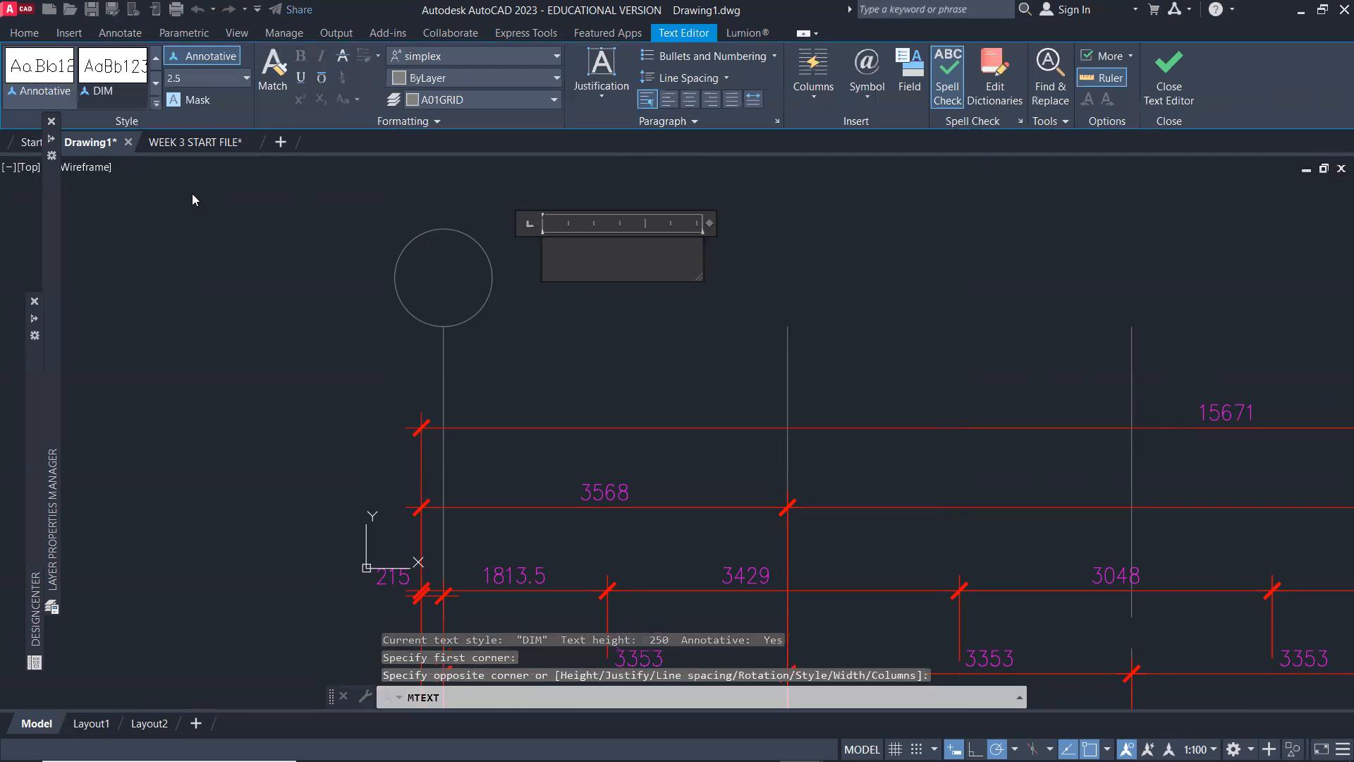
{"action": "left_click", "coordinate": [205, 78]}
{"action": "type", "text": "3.36"}
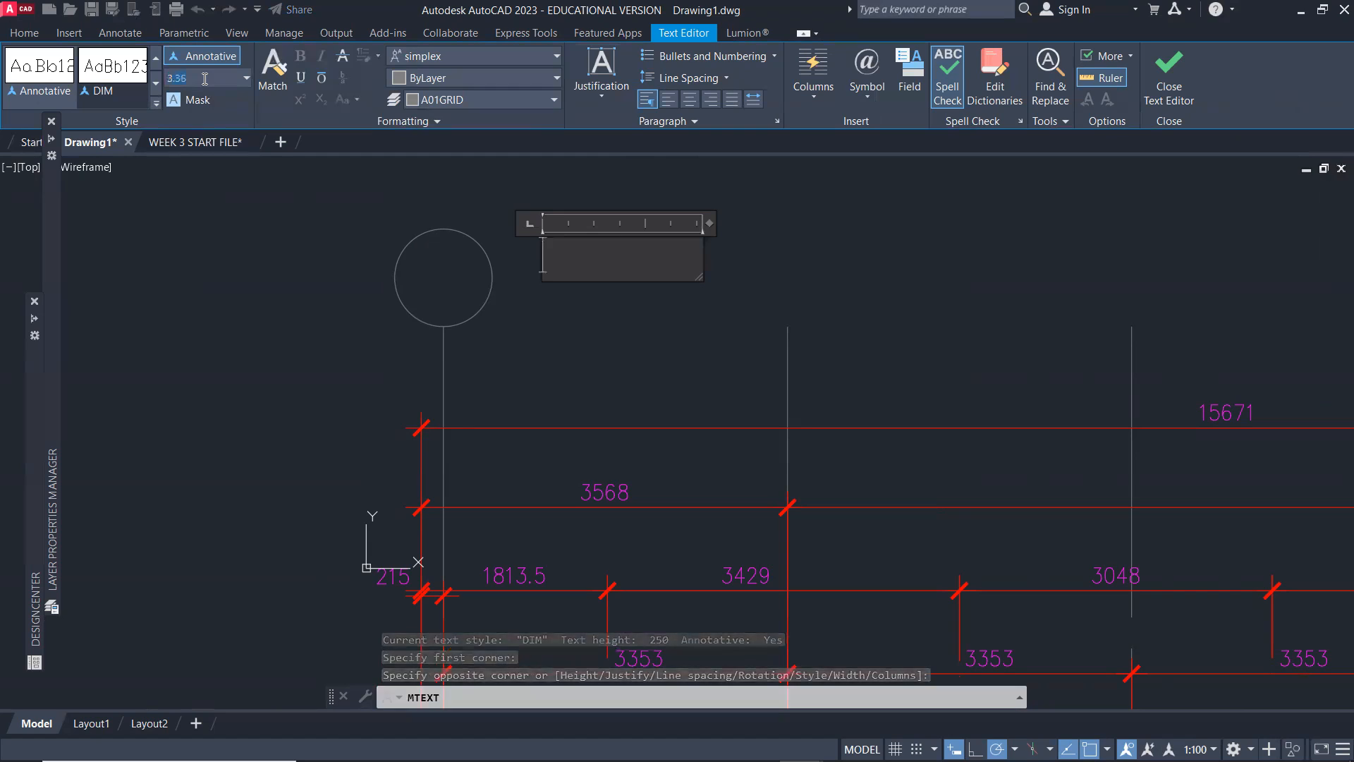
{"action": "type", "text": "3"}
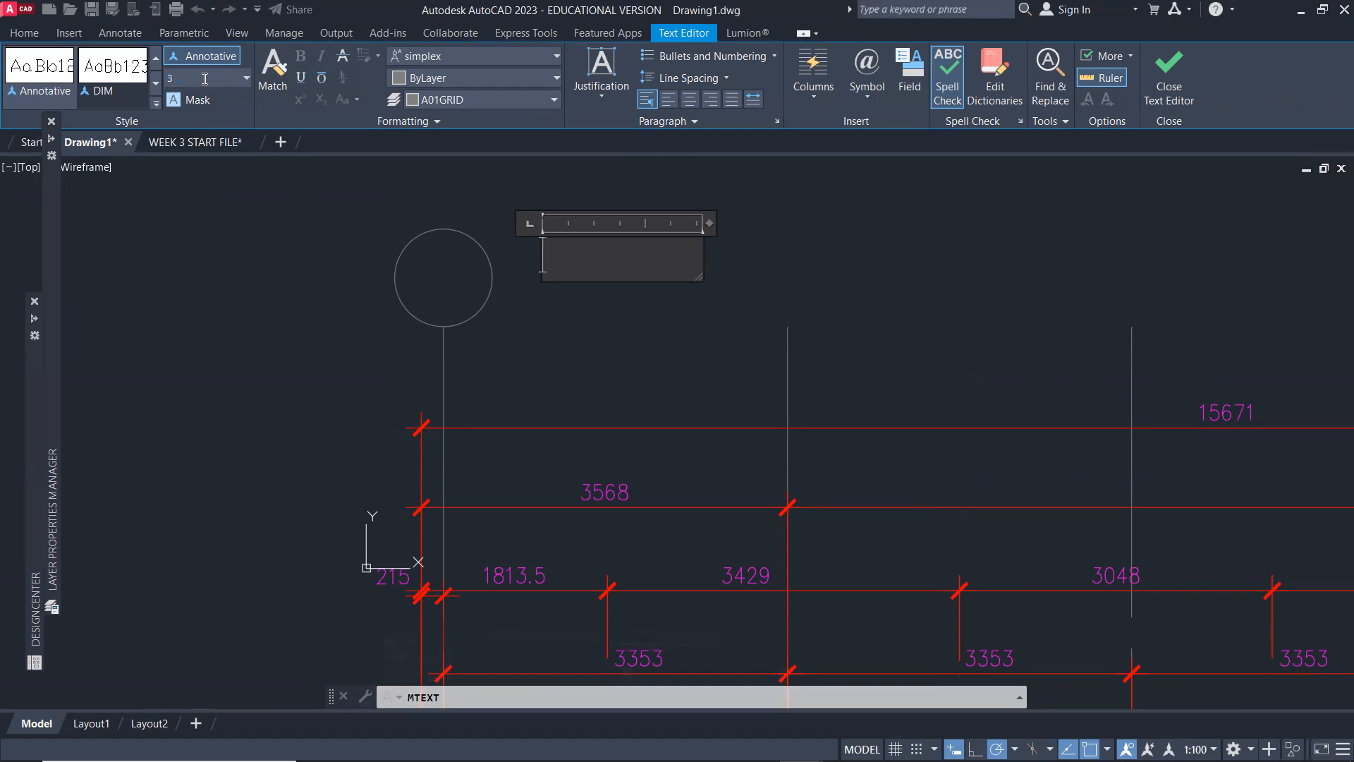
{"action": "key", "text": "Return"}
{"action": "type", "text": "1"}
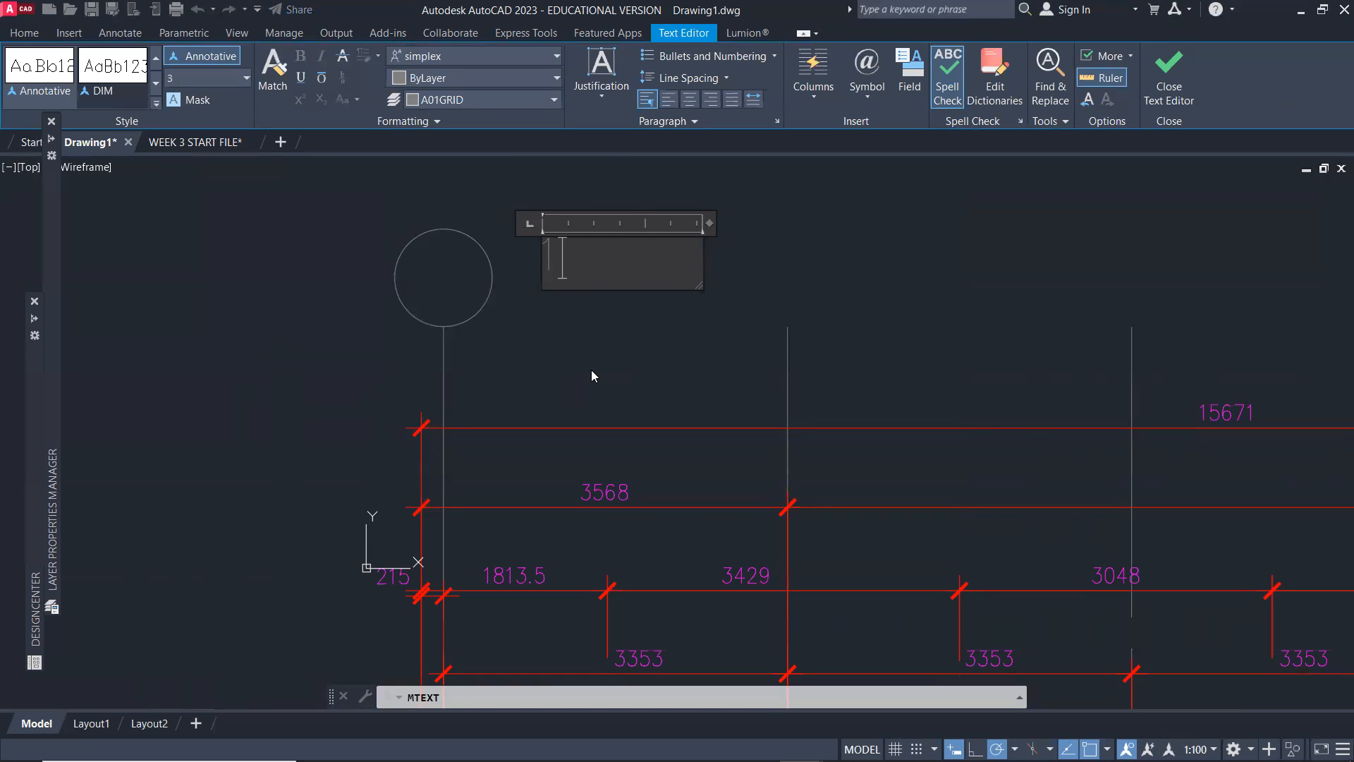
{"action": "left_click", "coordinate": [591, 369]}
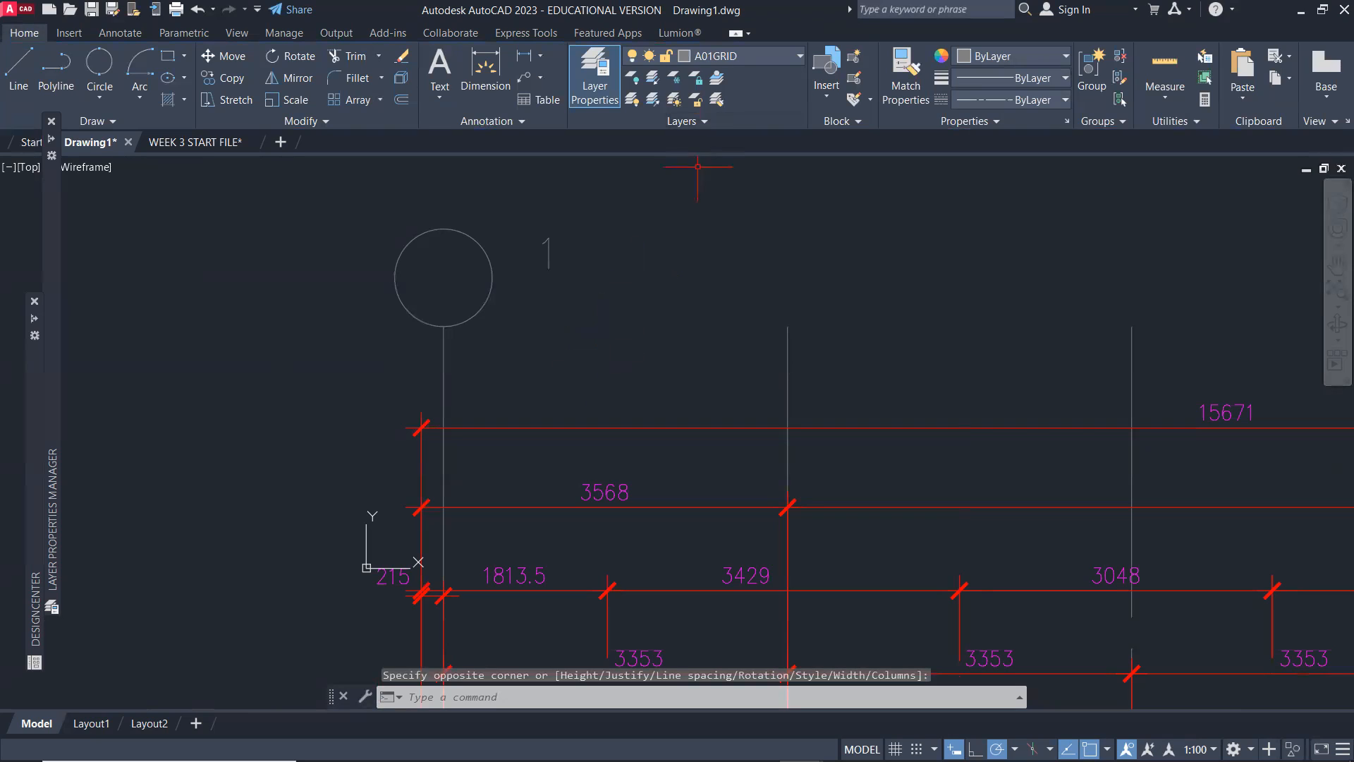
Transfer the number 1 beside the grid circle to the A01TEXT layer
{"action": "left_click", "coordinate": [577, 259]}
{"action": "left_click", "coordinate": [541, 219]}
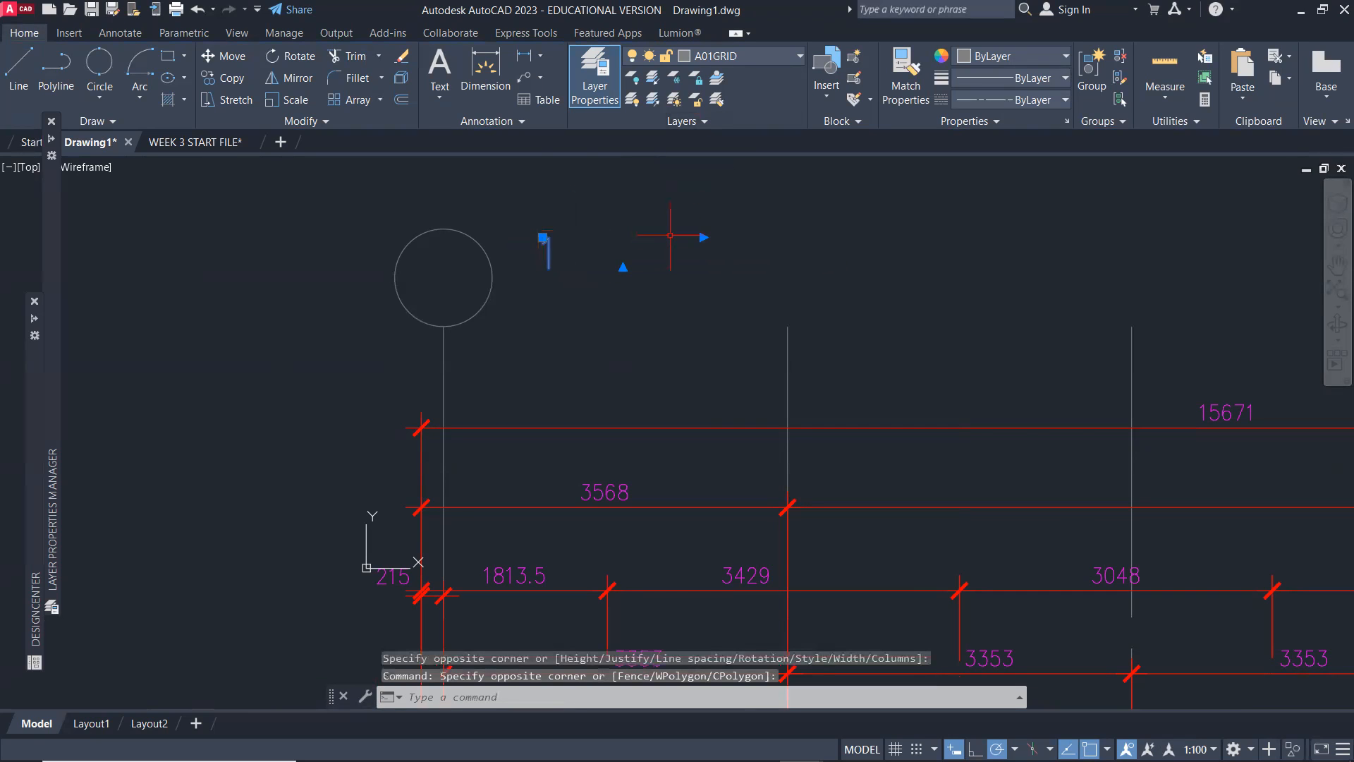
{"action": "left_click", "coordinate": [798, 58]}
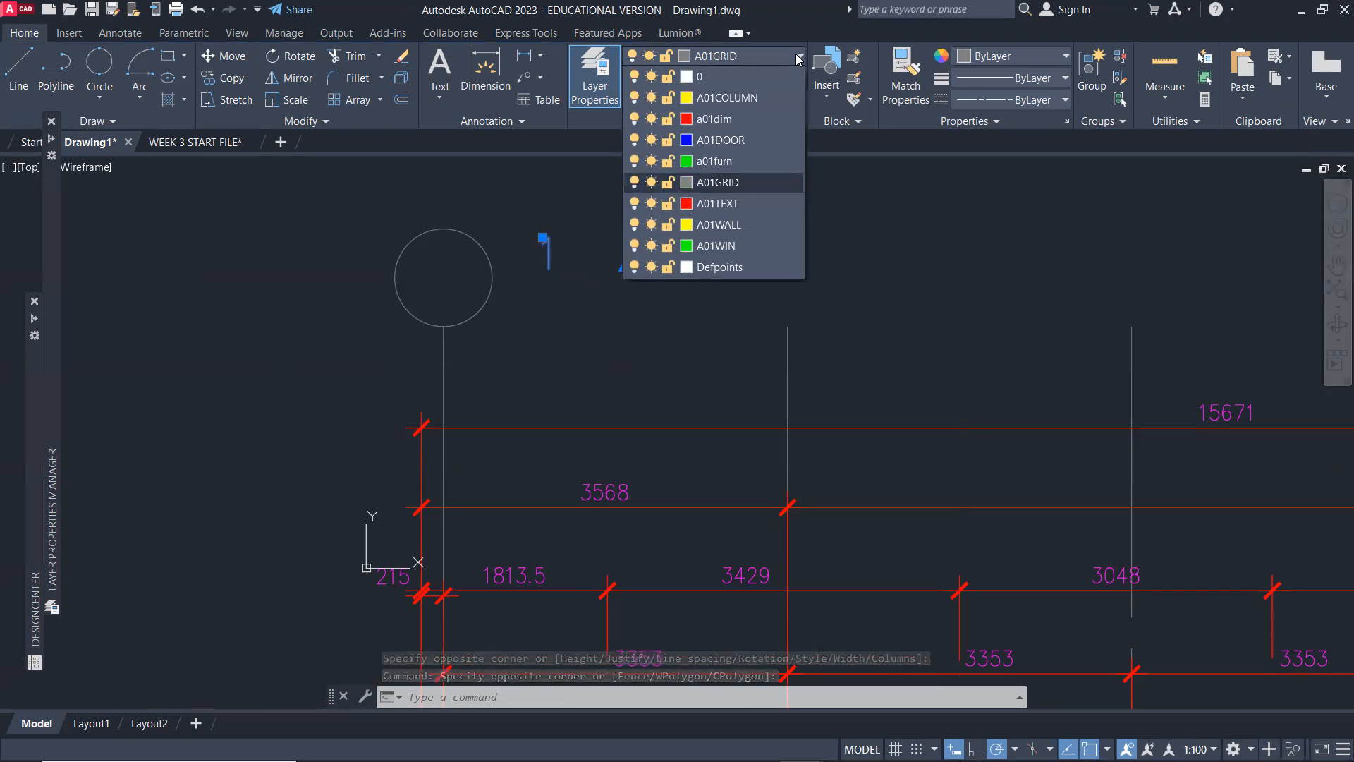
{"action": "left_click", "coordinate": [760, 207]}
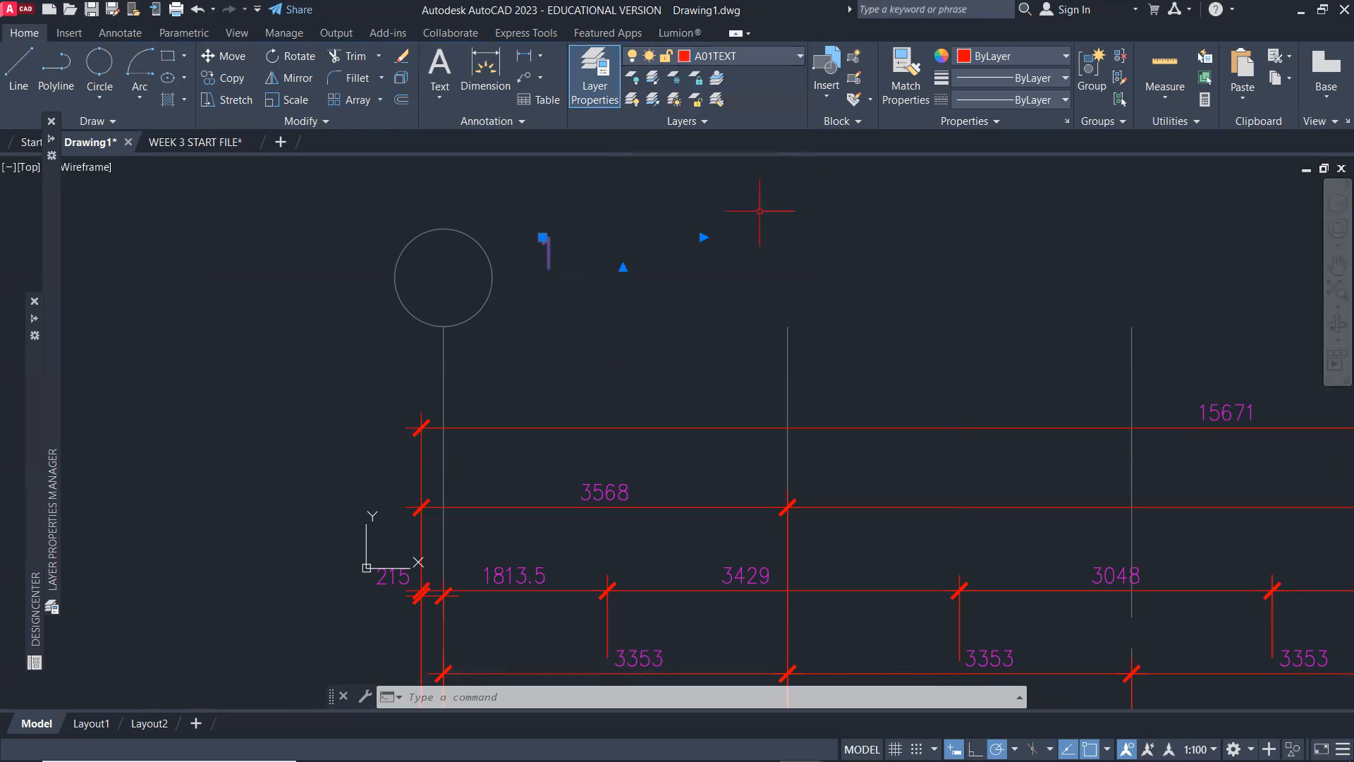
{"action": "key", "text": "Escape"}
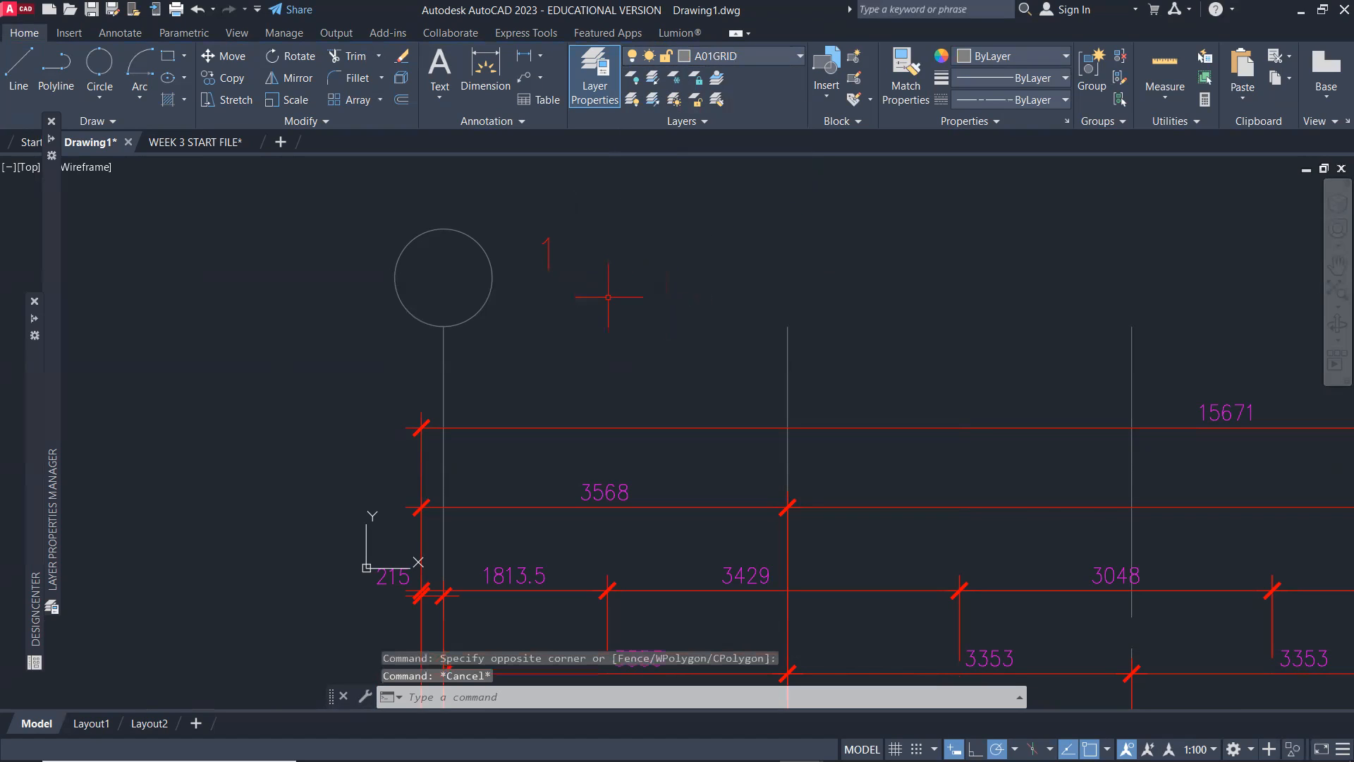
Move the number 1 from its middle into the centre of the grid circle
{"action": "type", "text": "m"}
{"action": "key", "text": "Return"}
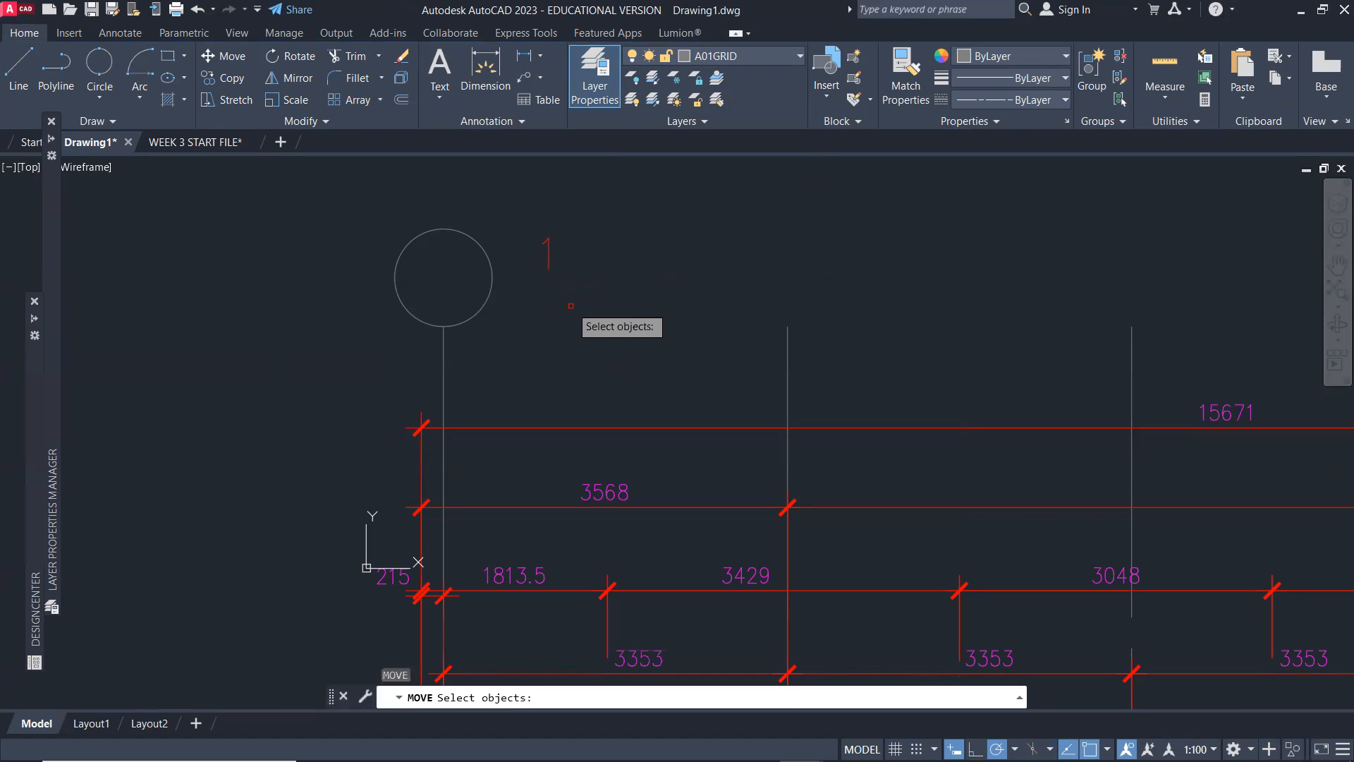
{"action": "left_click", "coordinate": [554, 240]}
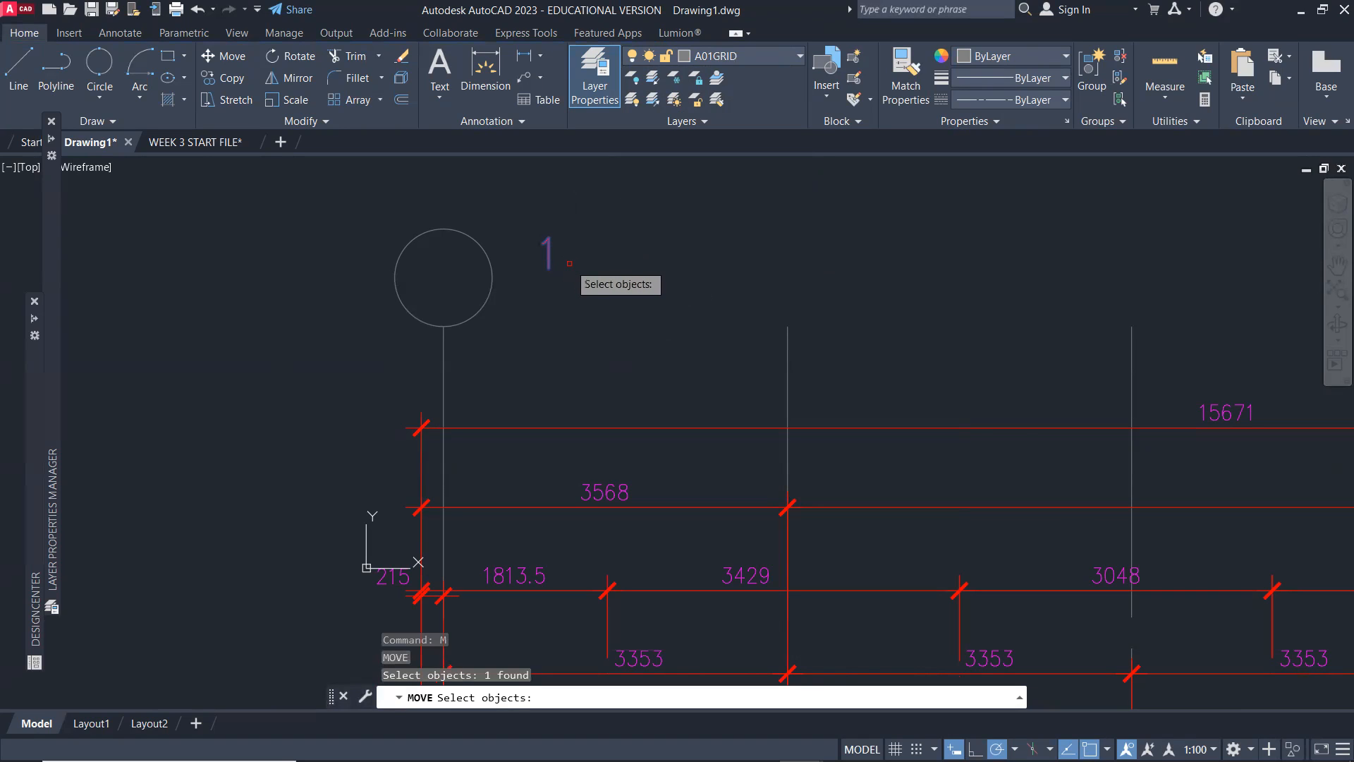
{"action": "key", "text": "Return"}
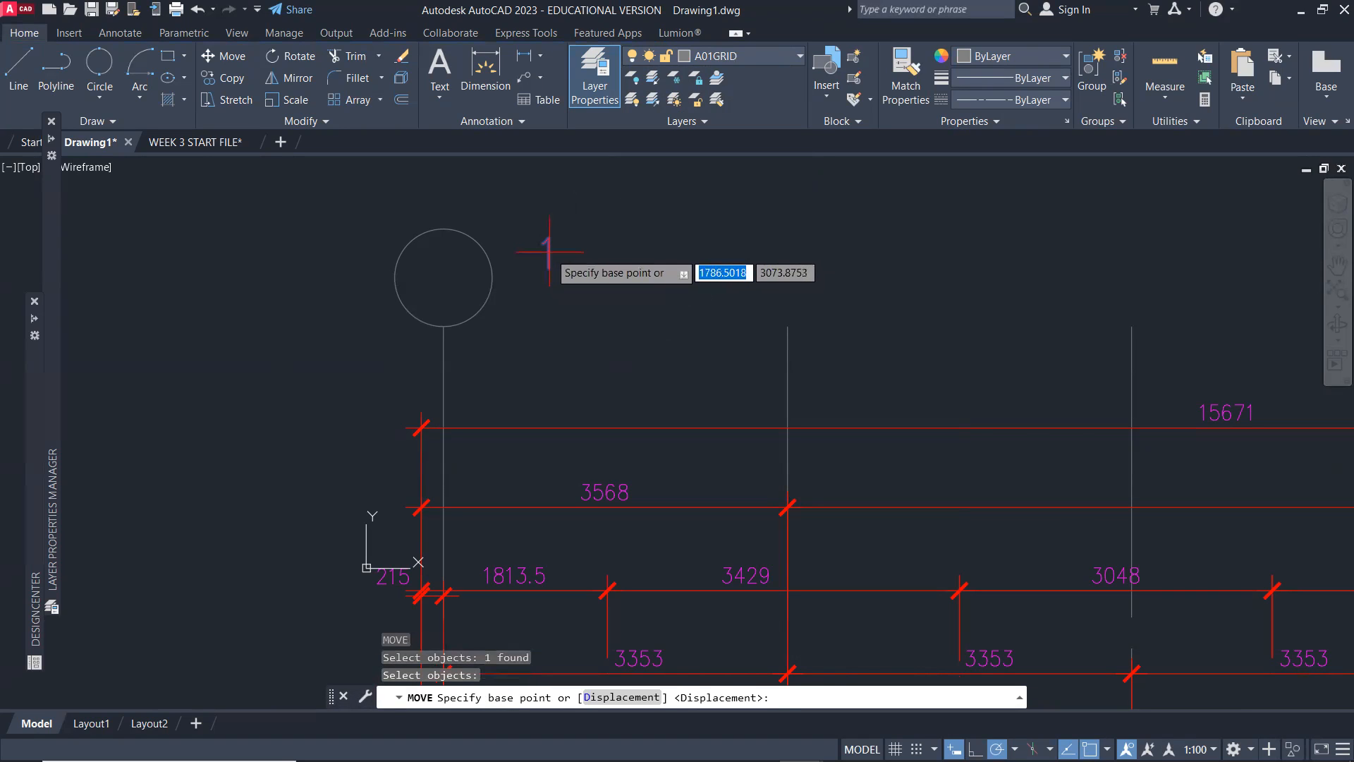
{"action": "left_click", "coordinate": [549, 251]}
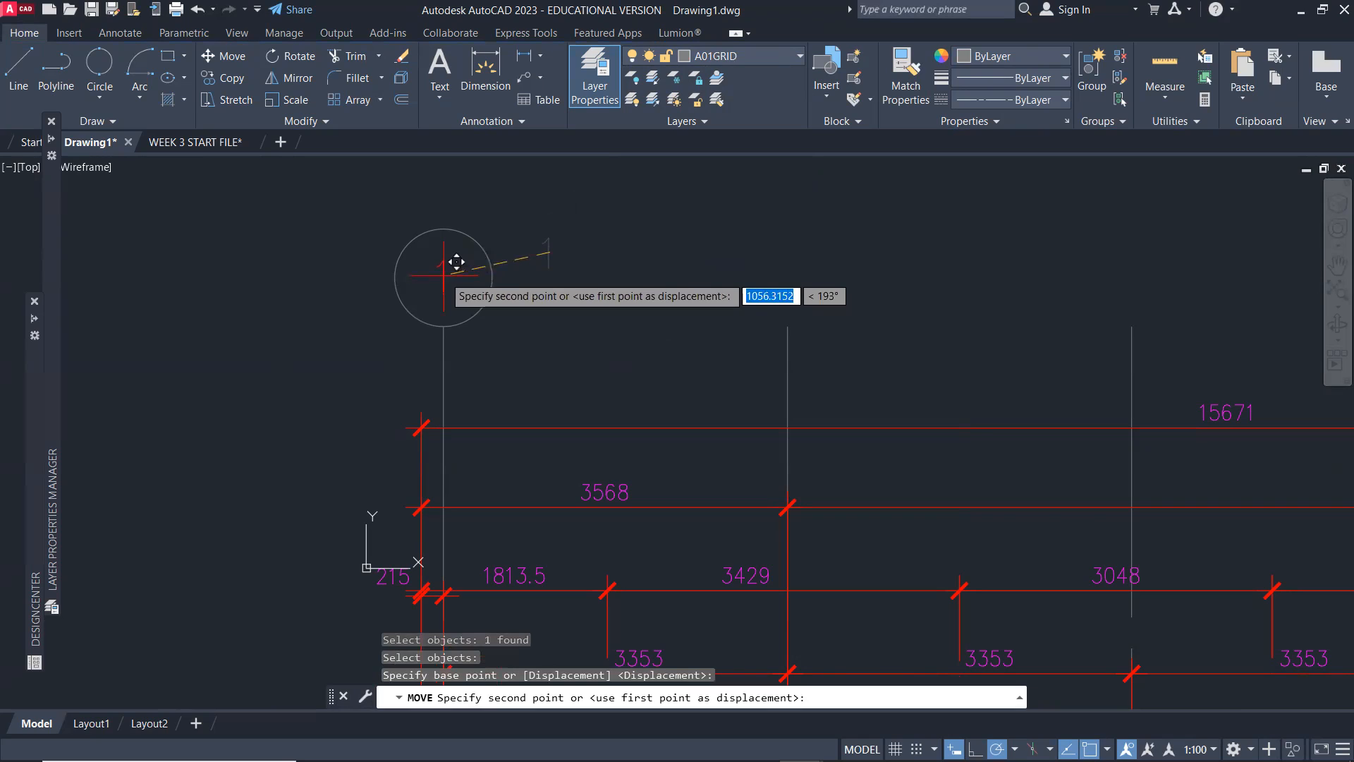
{"action": "left_click", "coordinate": [442, 276]}
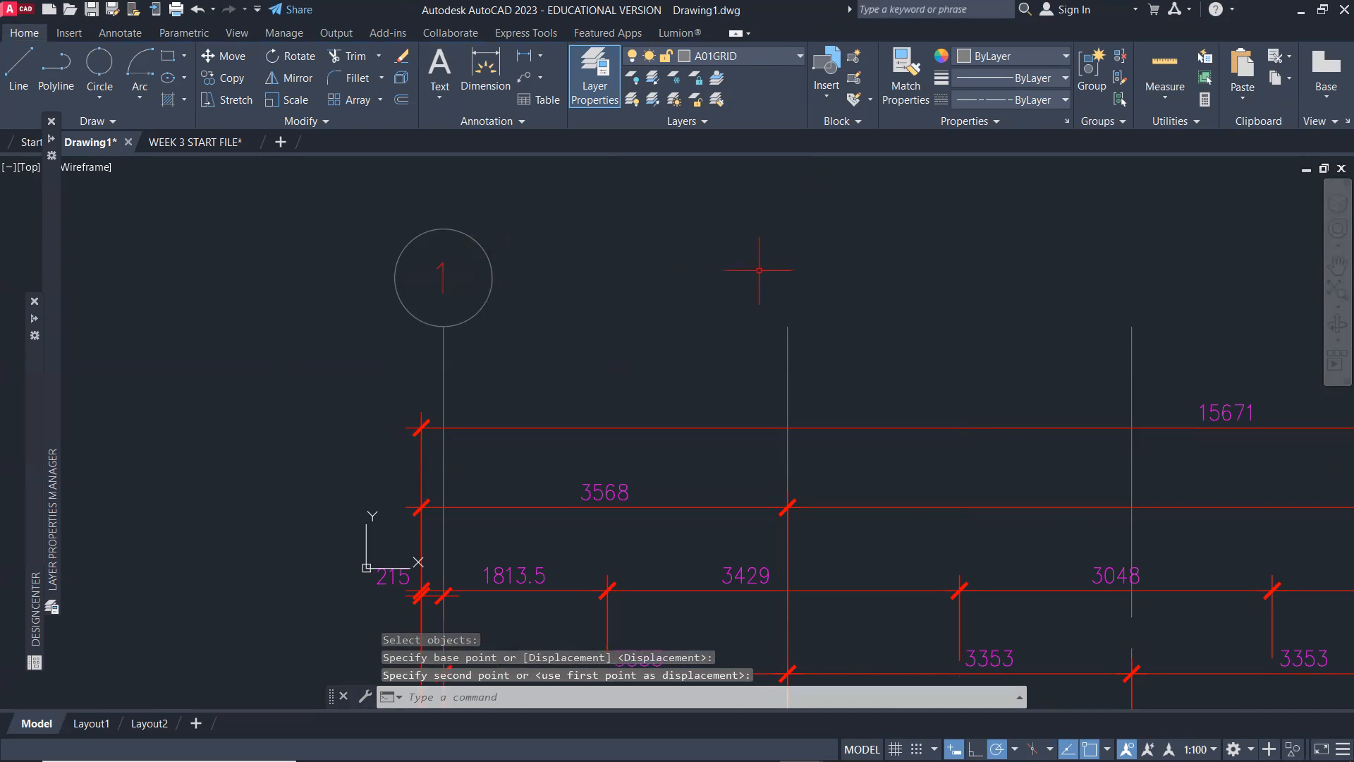
{"action": "key", "text": "Escape"}
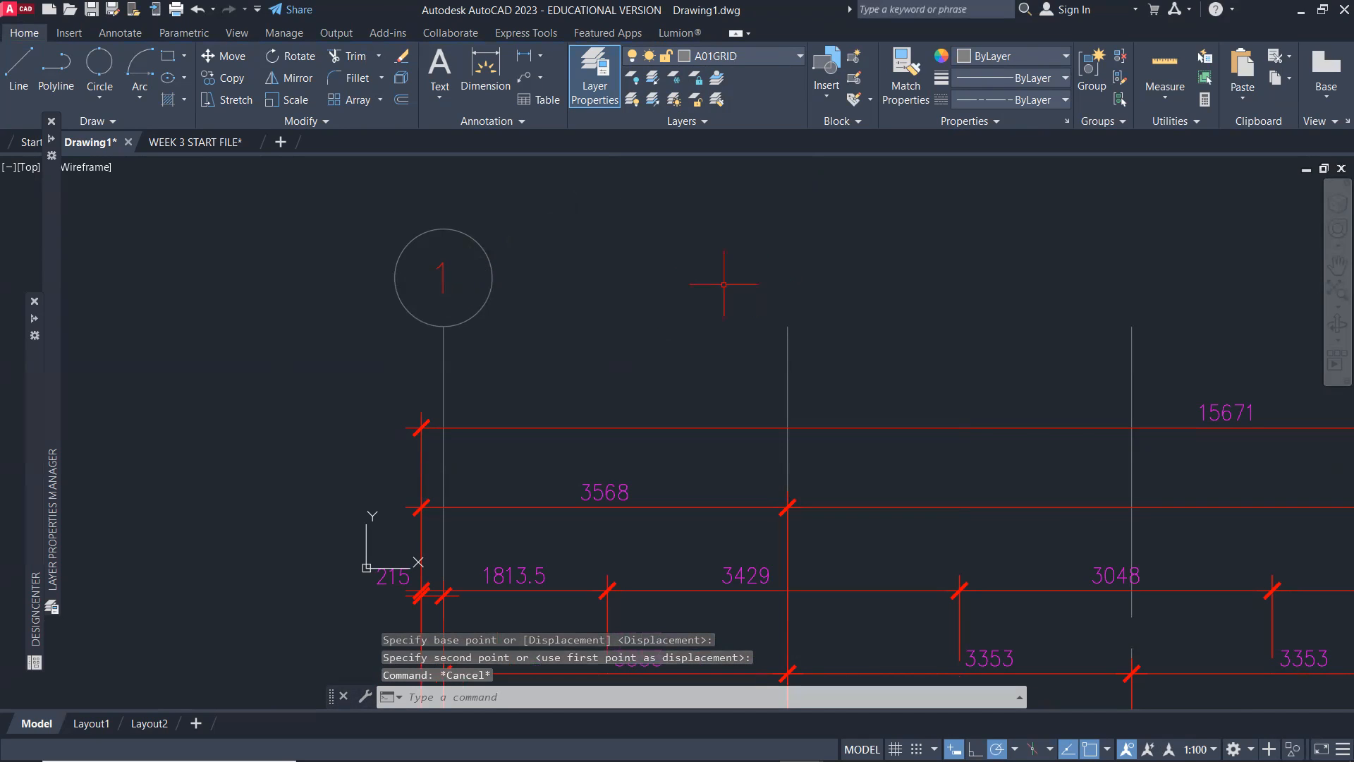
Switch to WEEK 2 PRESENTATION.pdf in Adobe Acrobat and examine the grid bubble labels on the main floor plan
{"action": "left_click", "coordinate": [443, 276]}
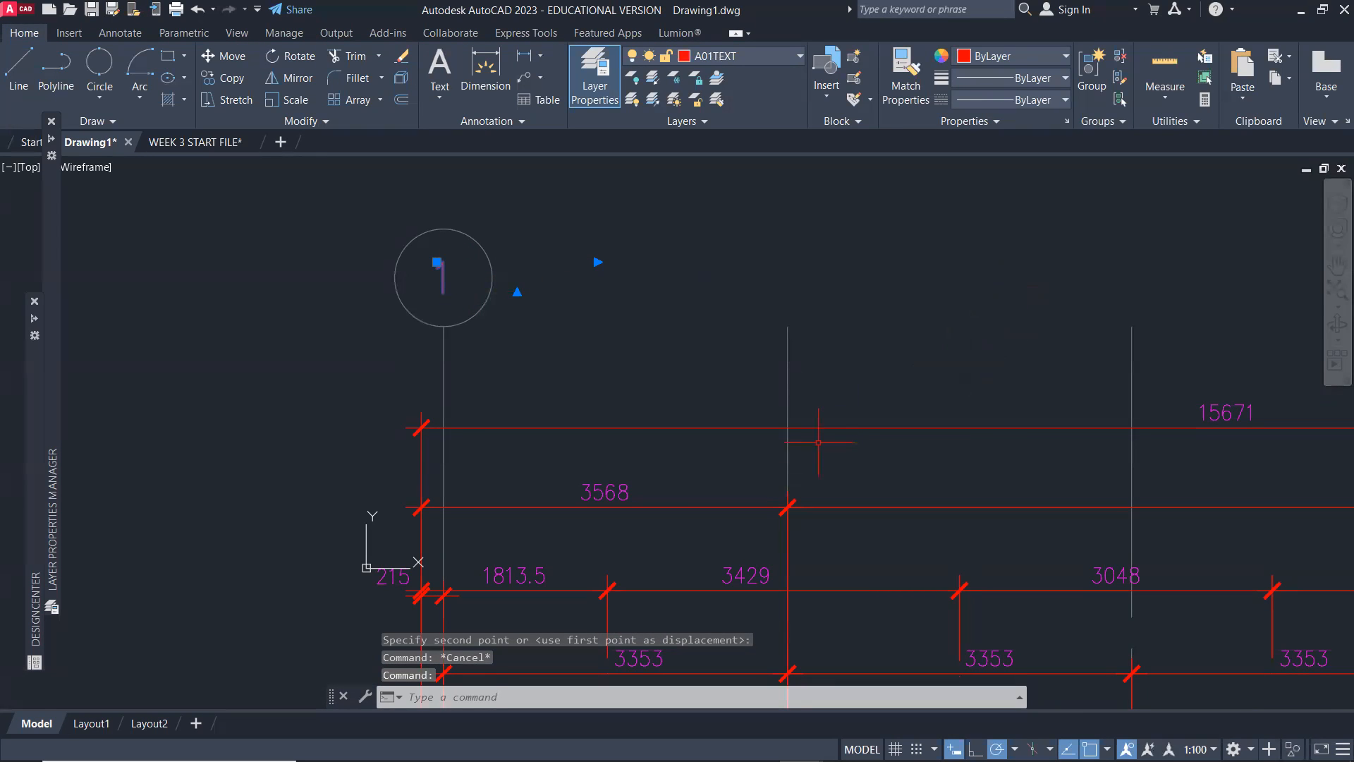
{"action": "key", "text": "alt+Tab"}
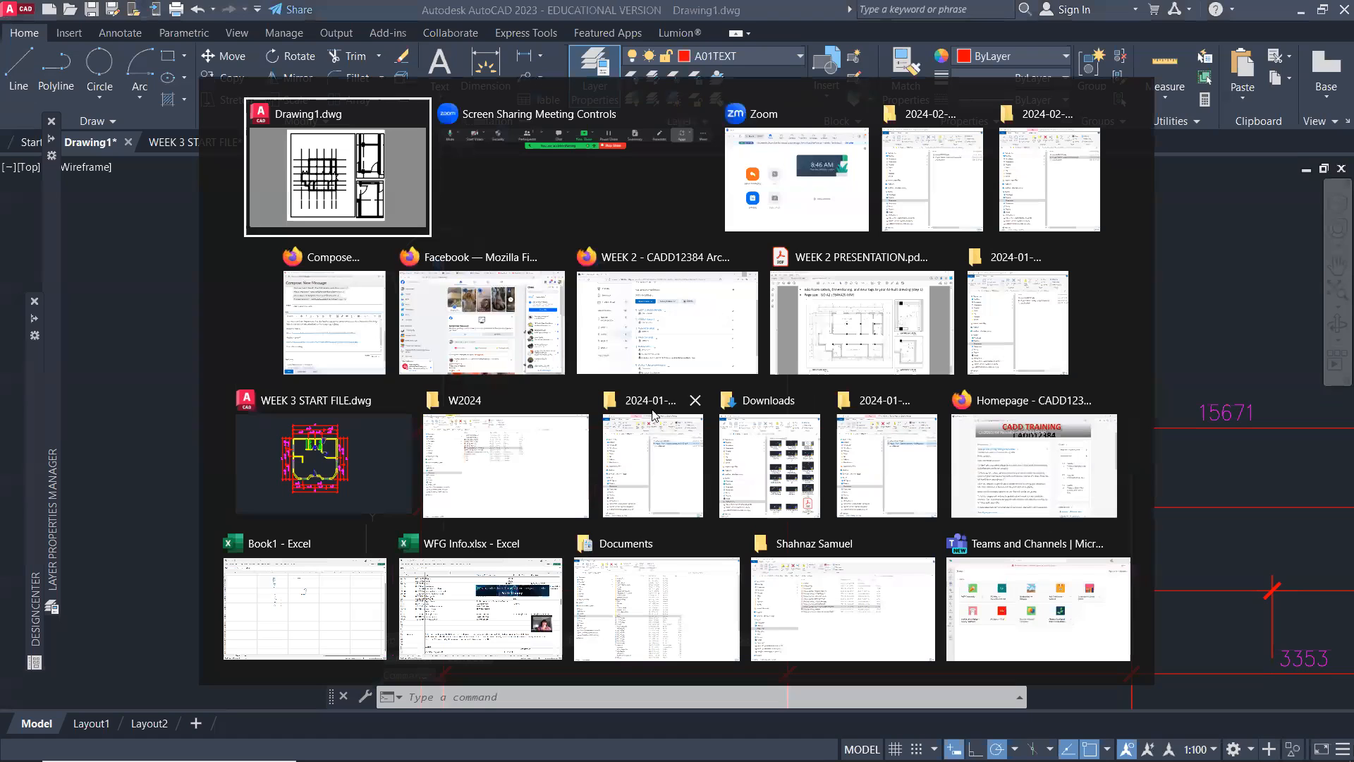
{"action": "left_click", "coordinate": [850, 329]}
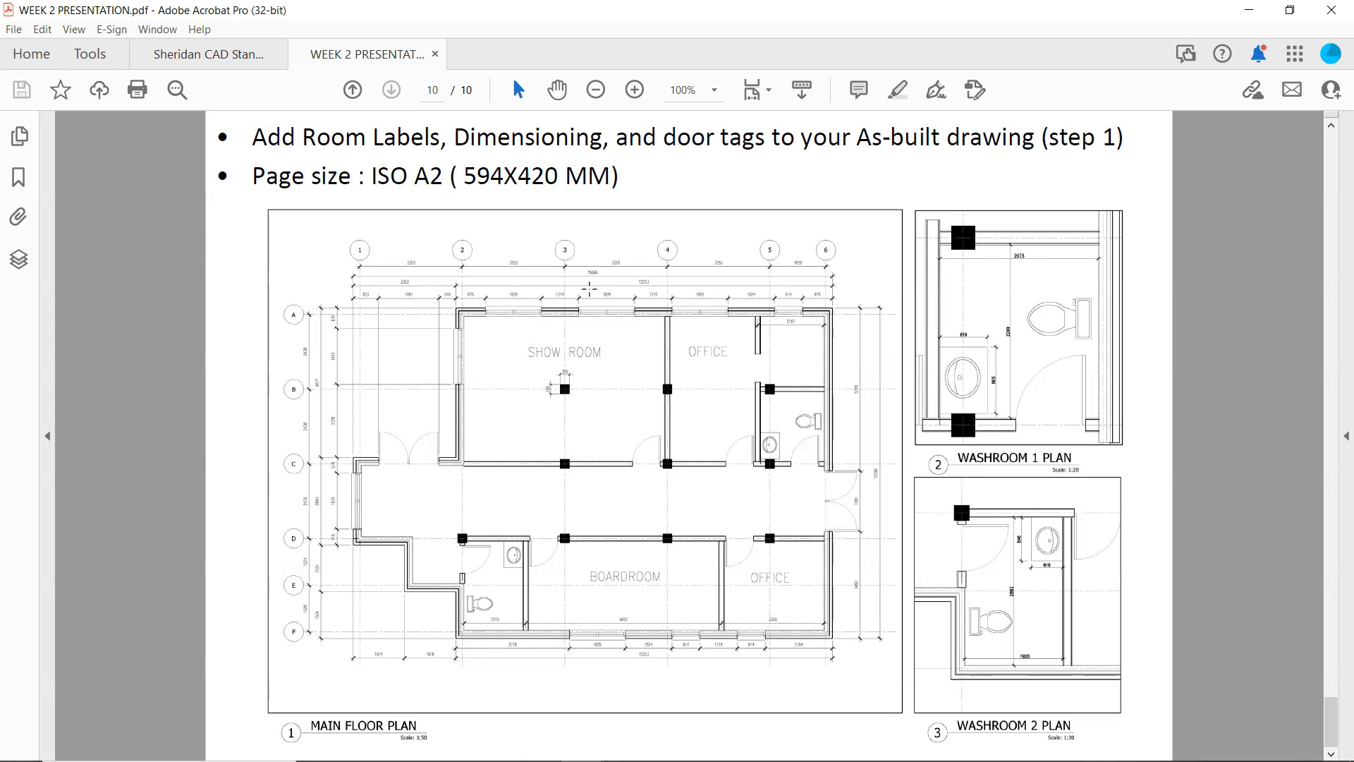
Return to Drawing1 in AutoCAD and copy the grid bubble with its number from the circle's bottom point onto the second and third vertical grid lines
{"action": "key", "text": "alt+Tab"}
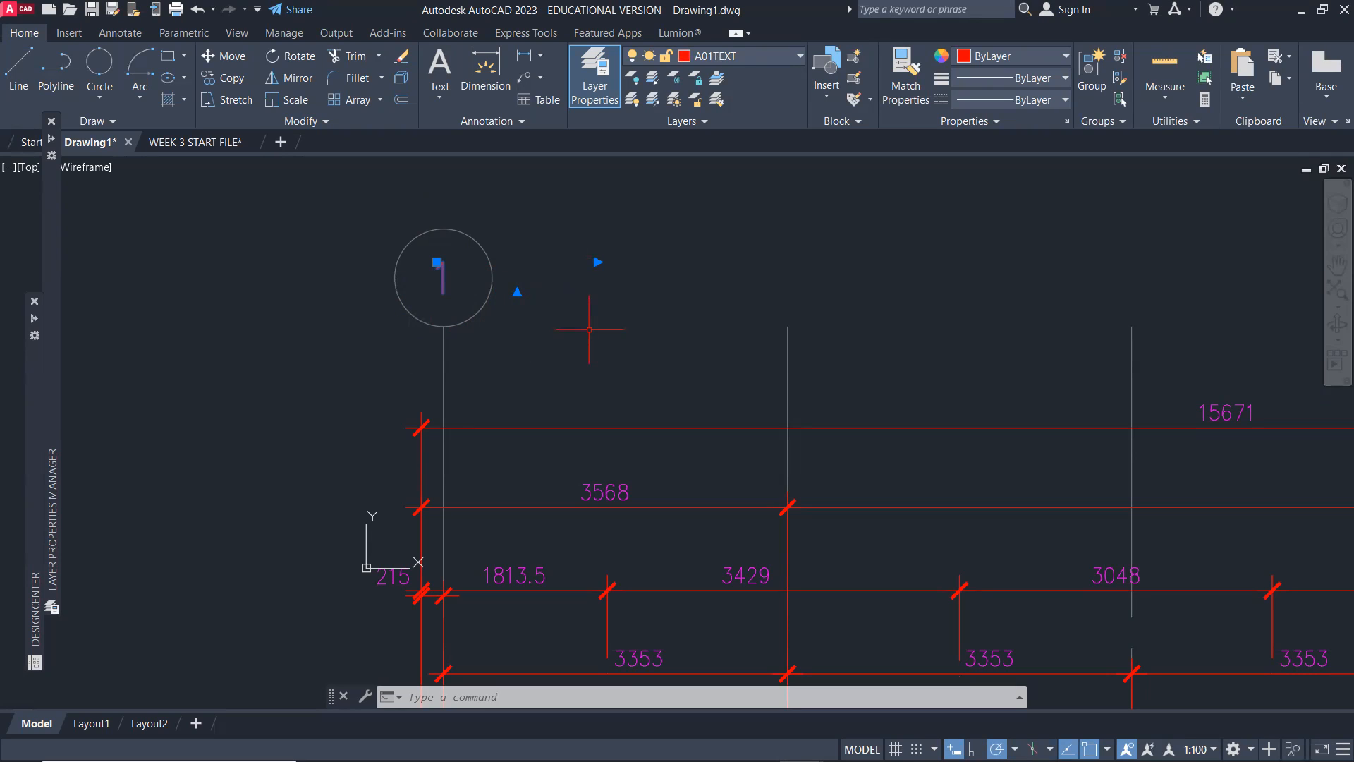
{"action": "key", "text": "Escape"}
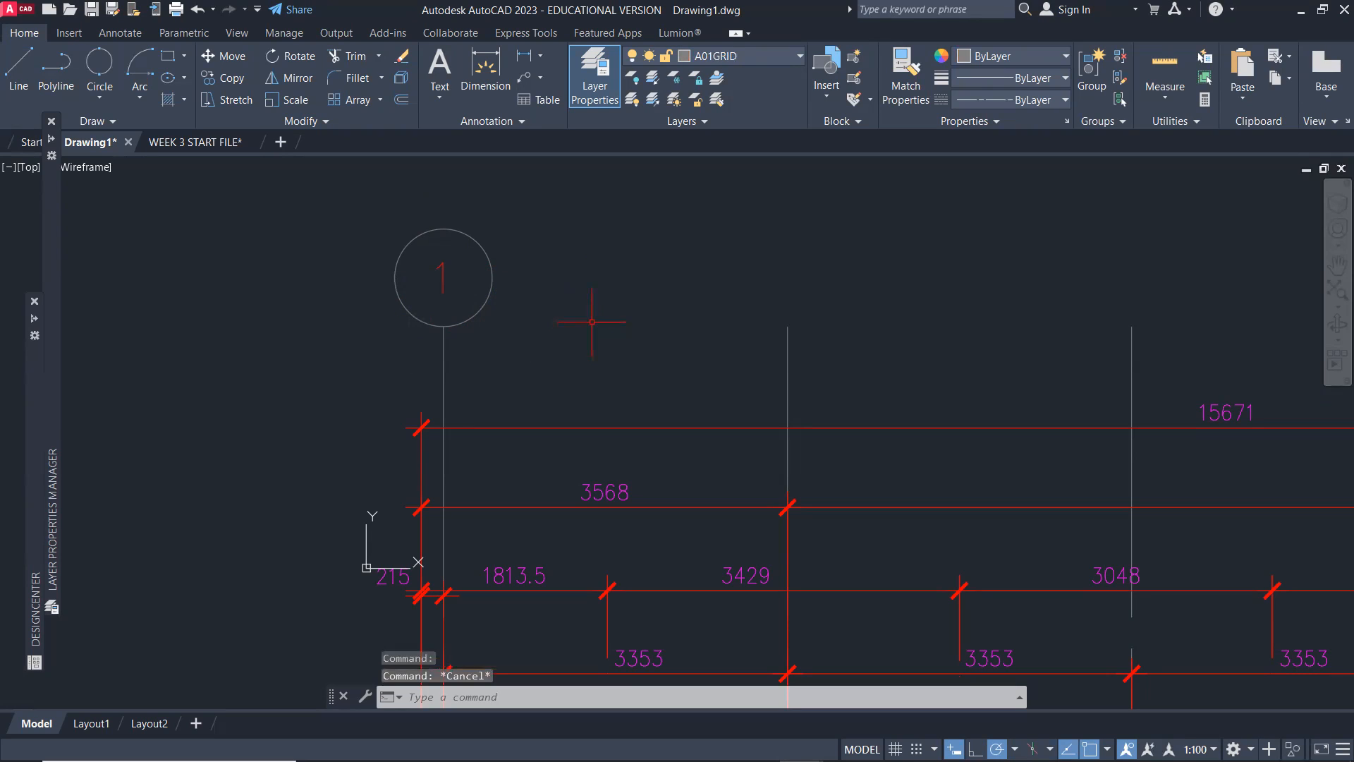
{"action": "type", "text": "co"}
{"action": "key", "text": "Return"}
{"action": "left_click", "coordinate": [502, 289]}
{"action": "left_click", "coordinate": [363, 267]}
{"action": "key", "text": "Return"}
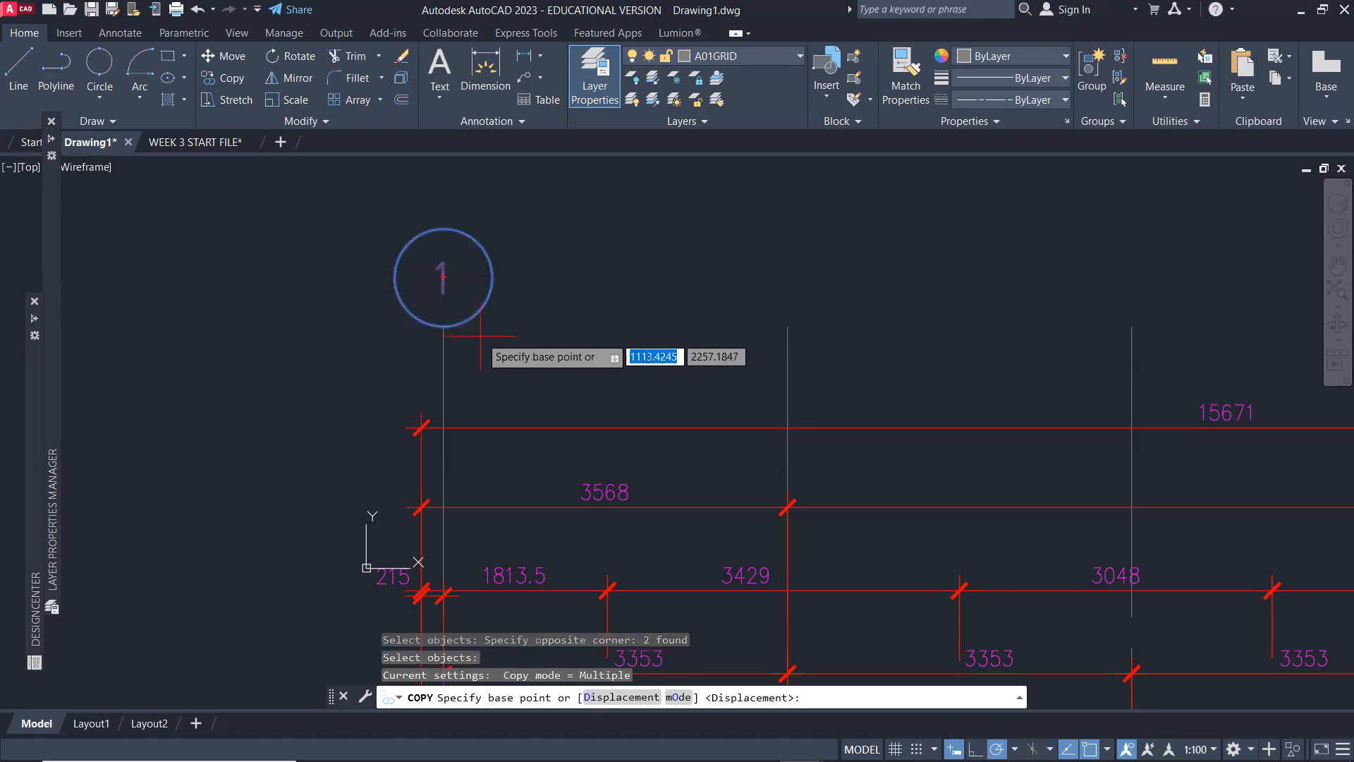
{"action": "left_click", "coordinate": [443, 326]}
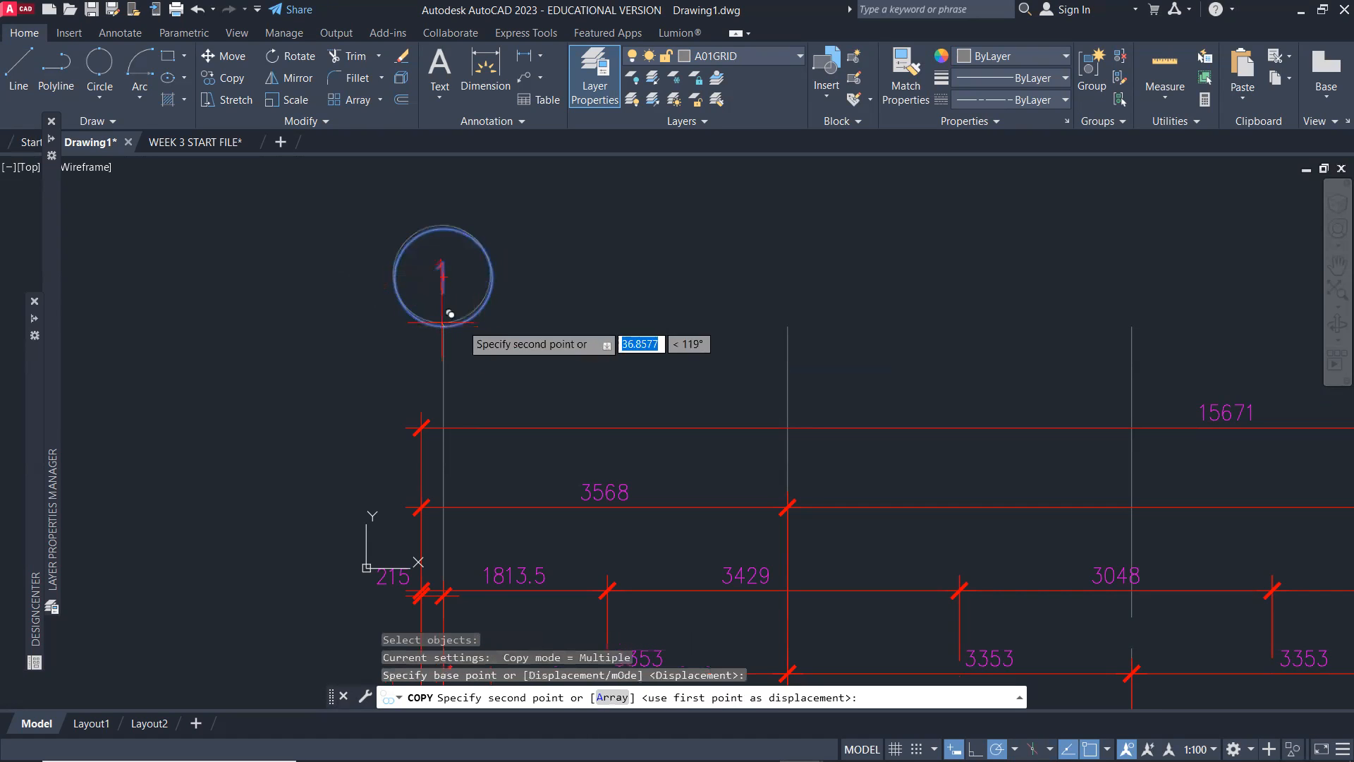
{"action": "left_click", "coordinate": [787, 325]}
{"action": "left_click", "coordinate": [1131, 325]}
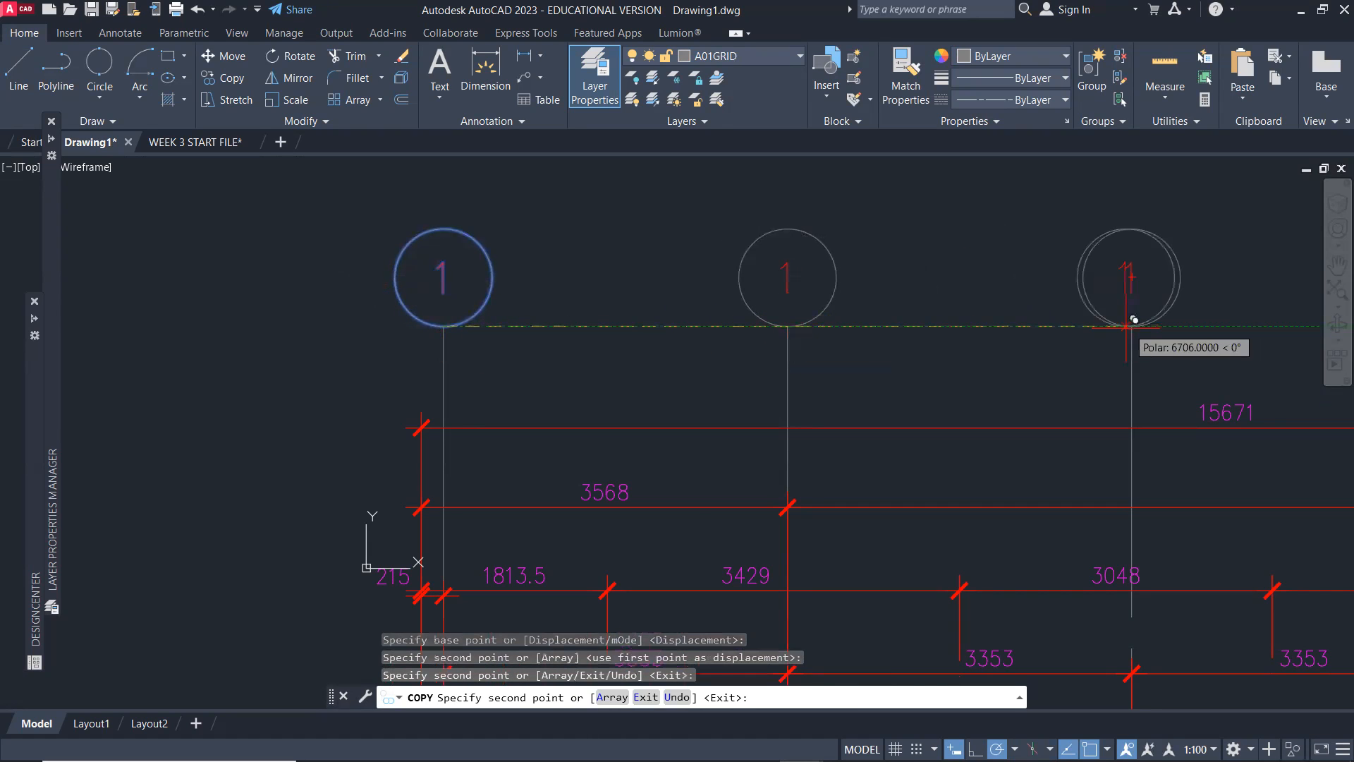
Place further copies of the numbered bubble on the upper ends of the fourth, fifth and sixth vertical grid lines
{"action": "scroll", "coordinate": [1131, 325], "scroll_direction": "down", "scroll_amount": 4}
{"action": "middle_click_drag", "start_coordinate": [965, 321], "coordinate": [618, 316]}
{"action": "scroll", "coordinate": [758, 318], "scroll_direction": "up", "scroll_amount": 2}
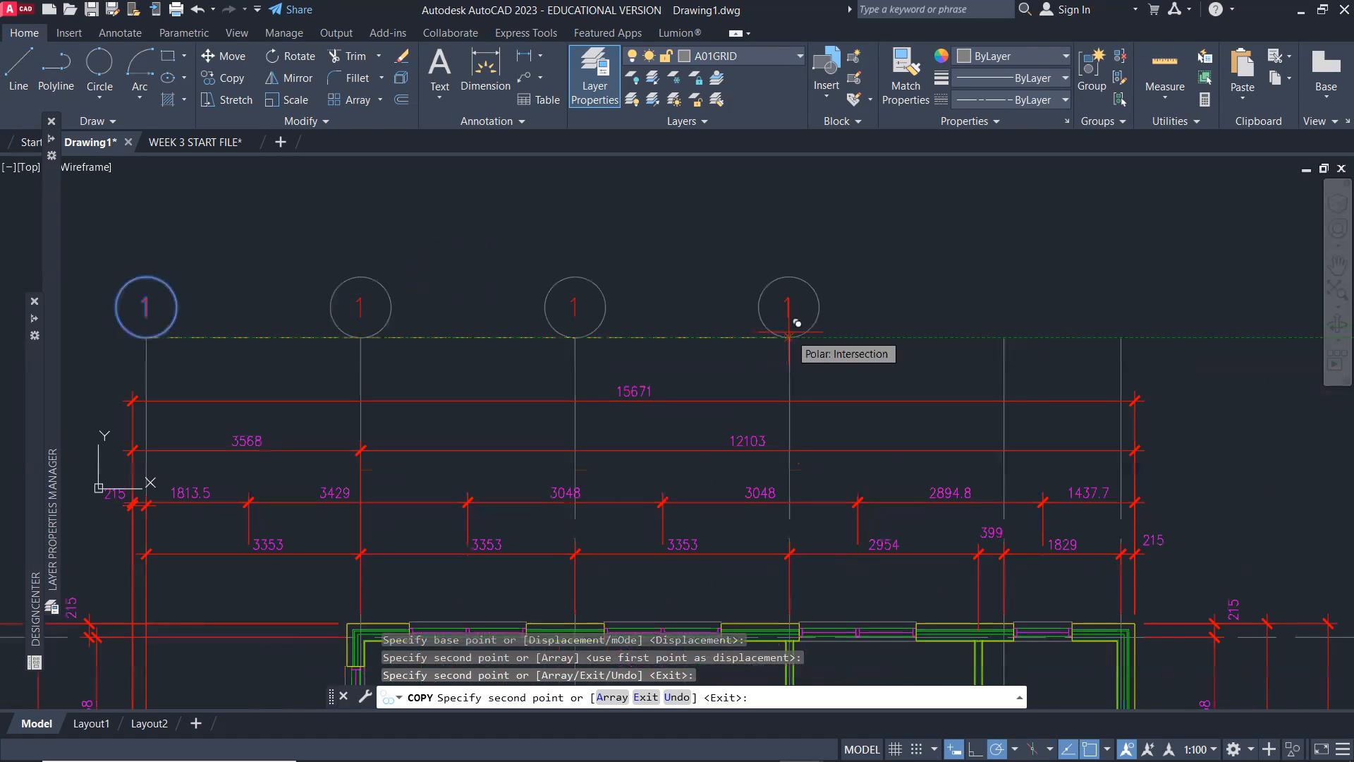
{"action": "left_click", "coordinate": [789, 336]}
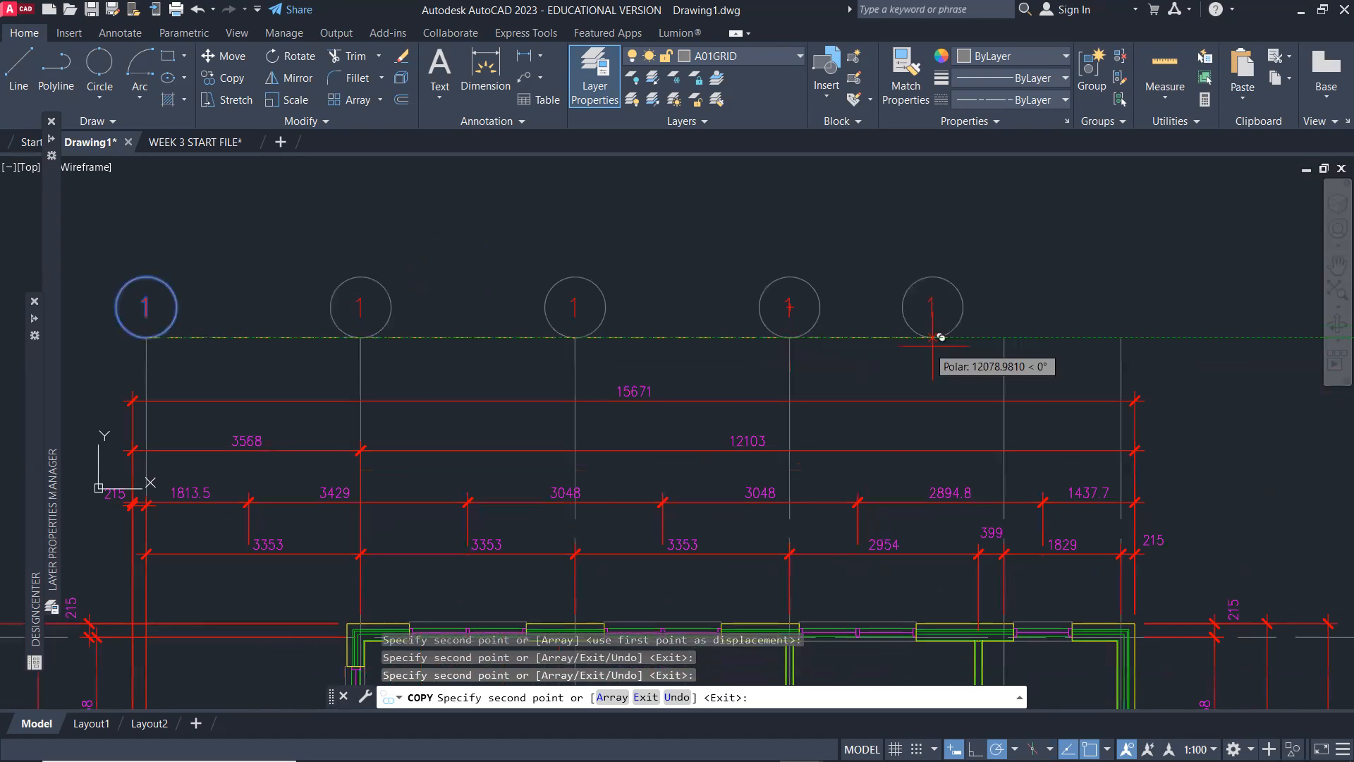
{"action": "left_click", "coordinate": [1005, 336]}
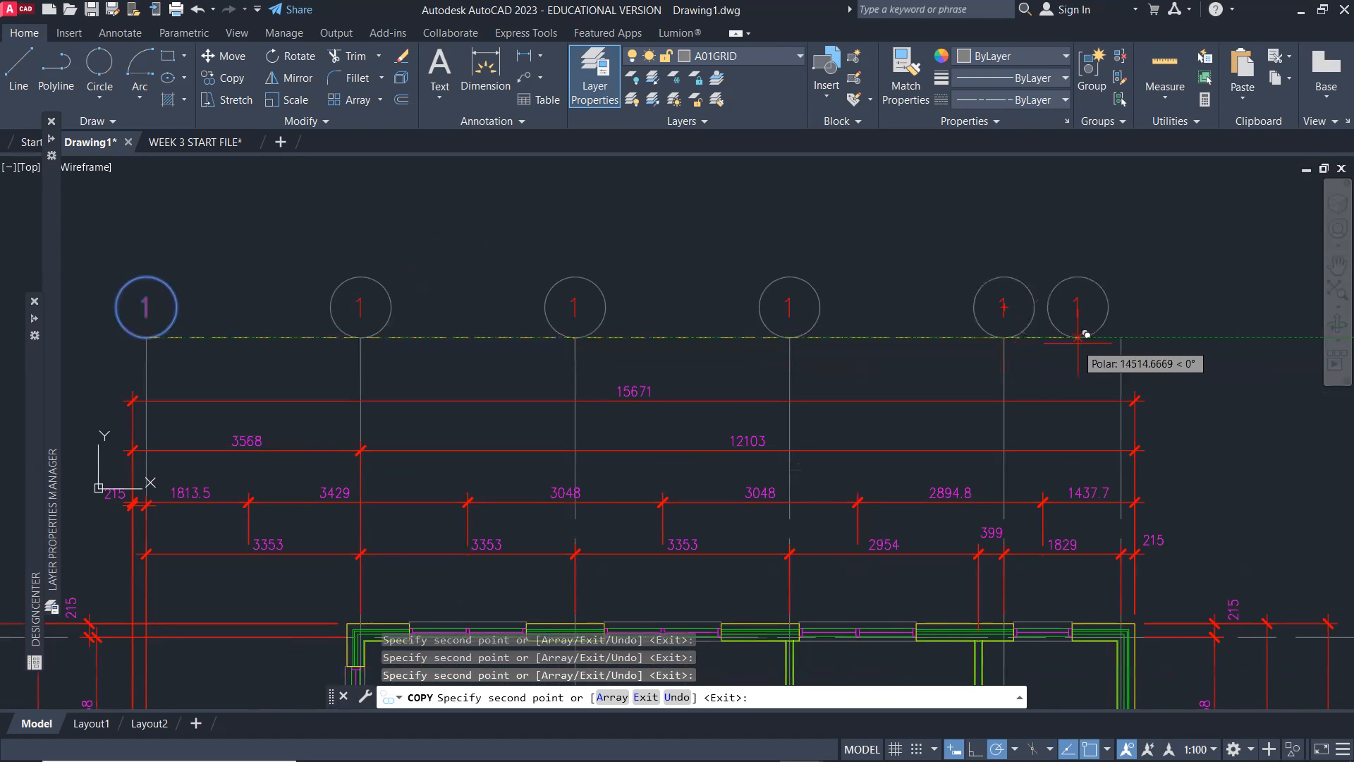
{"action": "left_click", "coordinate": [1120, 337]}
{"action": "key", "text": "Return"}
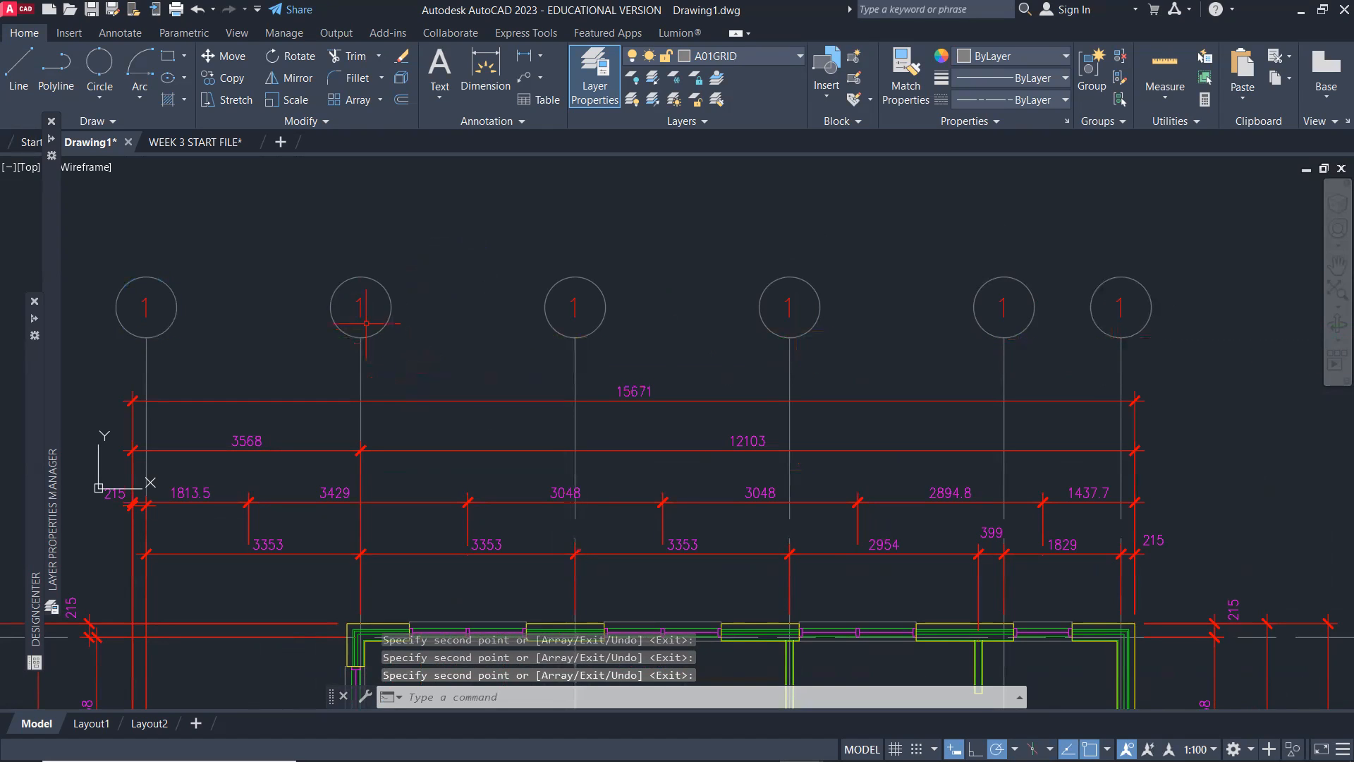
Change the numbers in the second and third bubbles above the plan to 2 and 3
{"action": "double_click", "coordinate": [361, 302]}
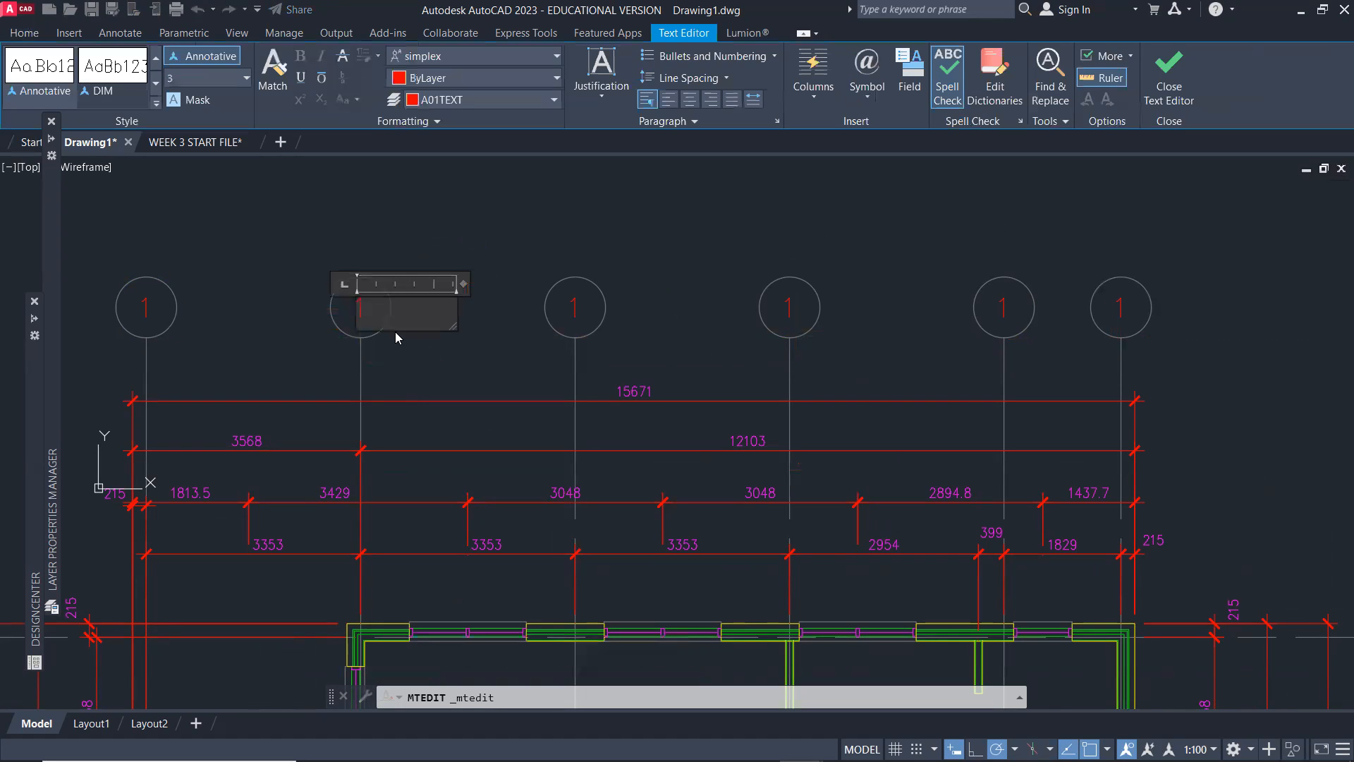
{"action": "left_click_drag", "start_coordinate": [375, 310], "coordinate": [345, 310]}
{"action": "type", "text": "2"}
{"action": "left_click", "coordinate": [421, 354]}
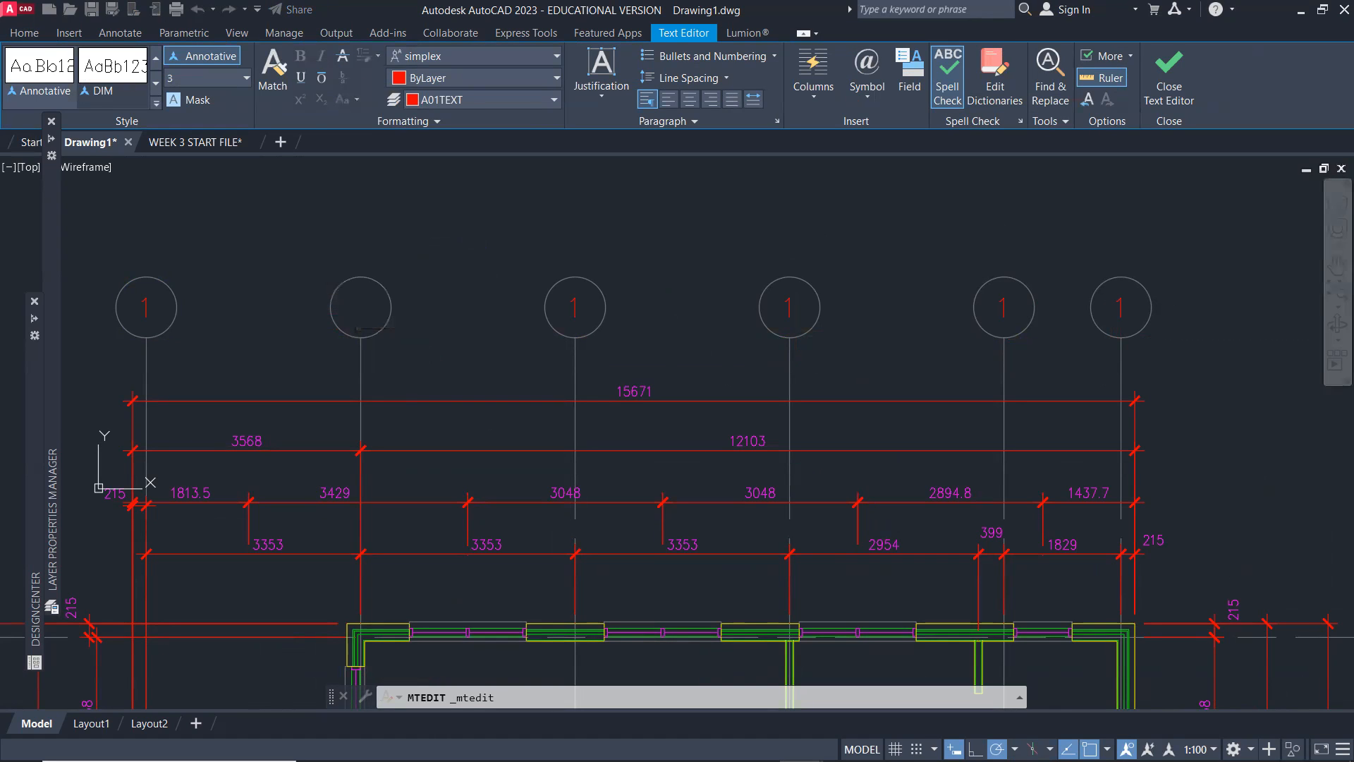
{"action": "double_click", "coordinate": [588, 314]}
{"action": "left_click_drag", "start_coordinate": [571, 310], "coordinate": [556, 316]}
{"action": "type", "text": "3"}
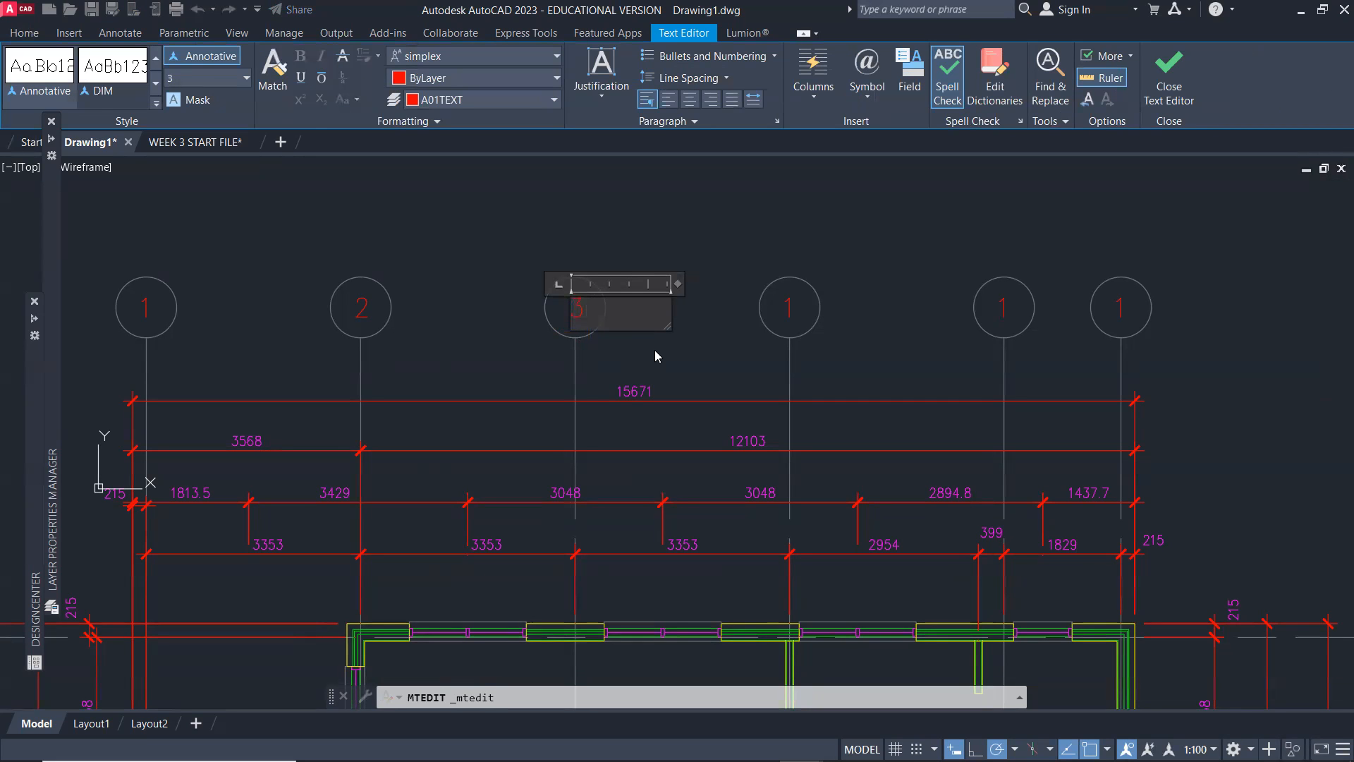
{"action": "left_click", "coordinate": [654, 350]}
Renumber the remaining three bubbles above the plan as 4, 5 and 6
{"action": "double_click", "coordinate": [788, 304]}
{"action": "type", "text": "4"}
{"action": "left_click", "coordinate": [895, 356]}
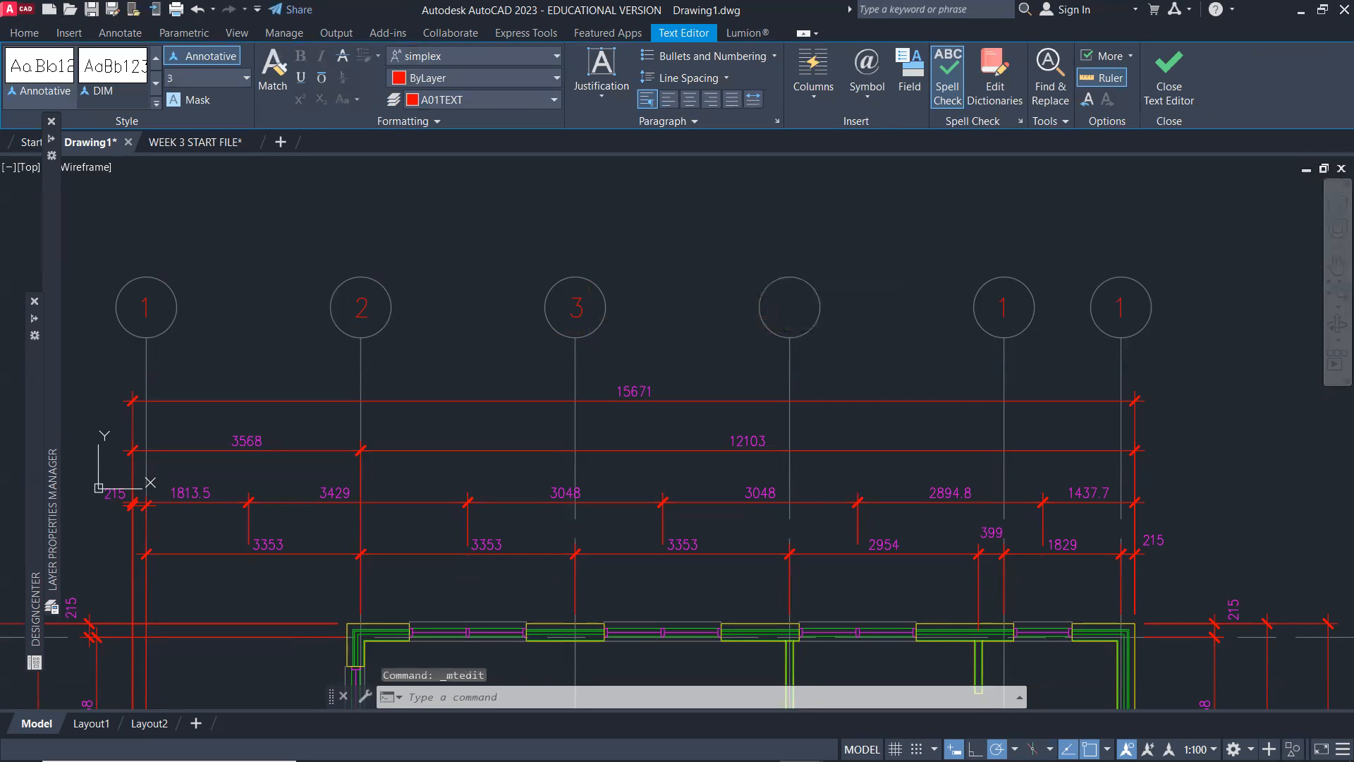
{"action": "double_click", "coordinate": [1004, 308]}
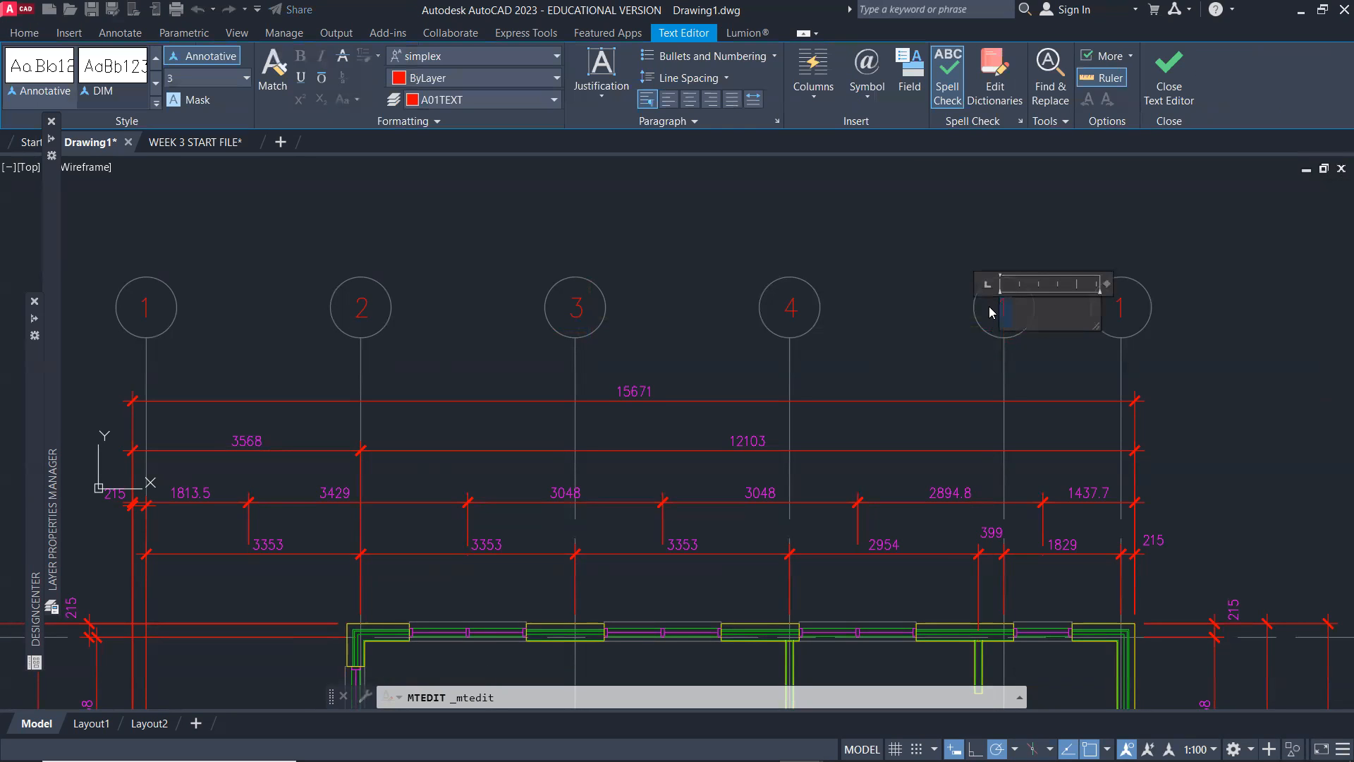
{"action": "type", "text": "5"}
{"action": "left_click", "coordinate": [1072, 360]}
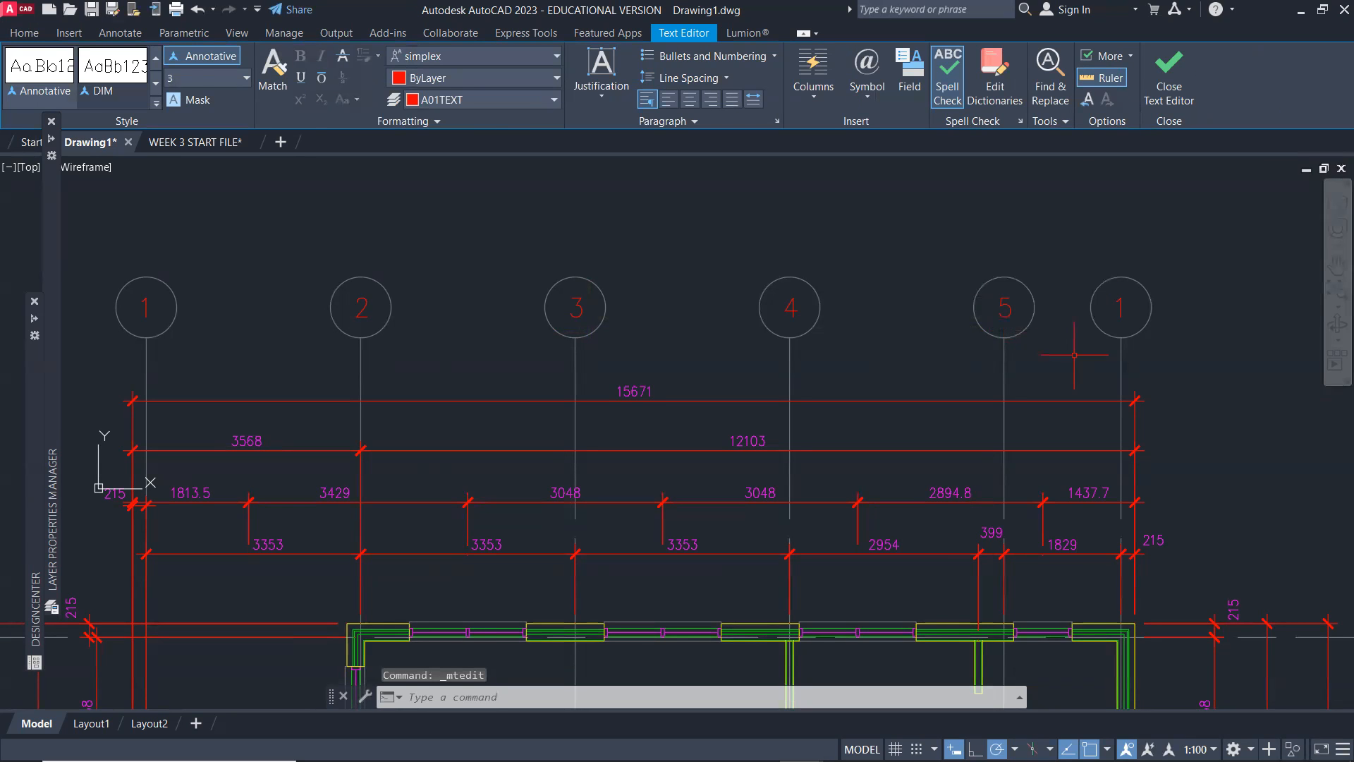
{"action": "left_click", "coordinate": [1120, 306]}
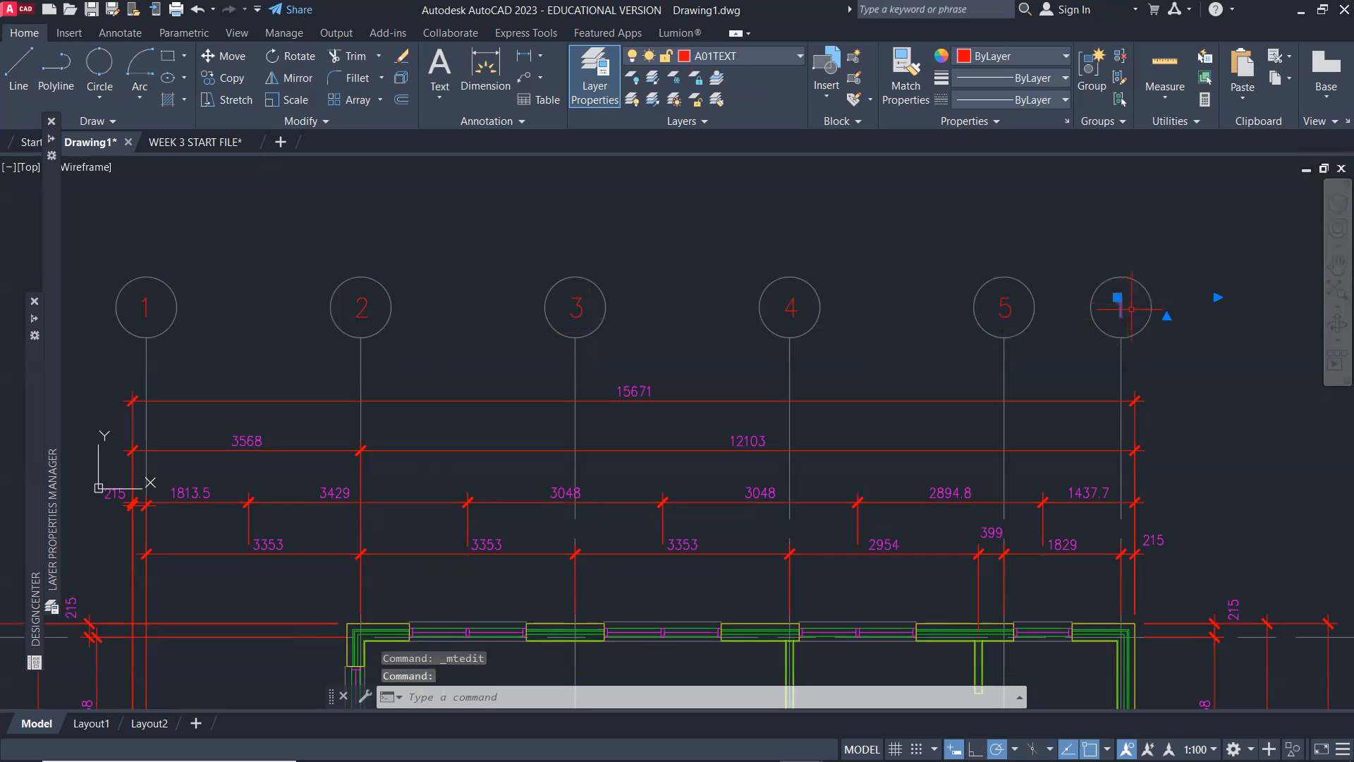
{"action": "double_click", "coordinate": [1129, 302]}
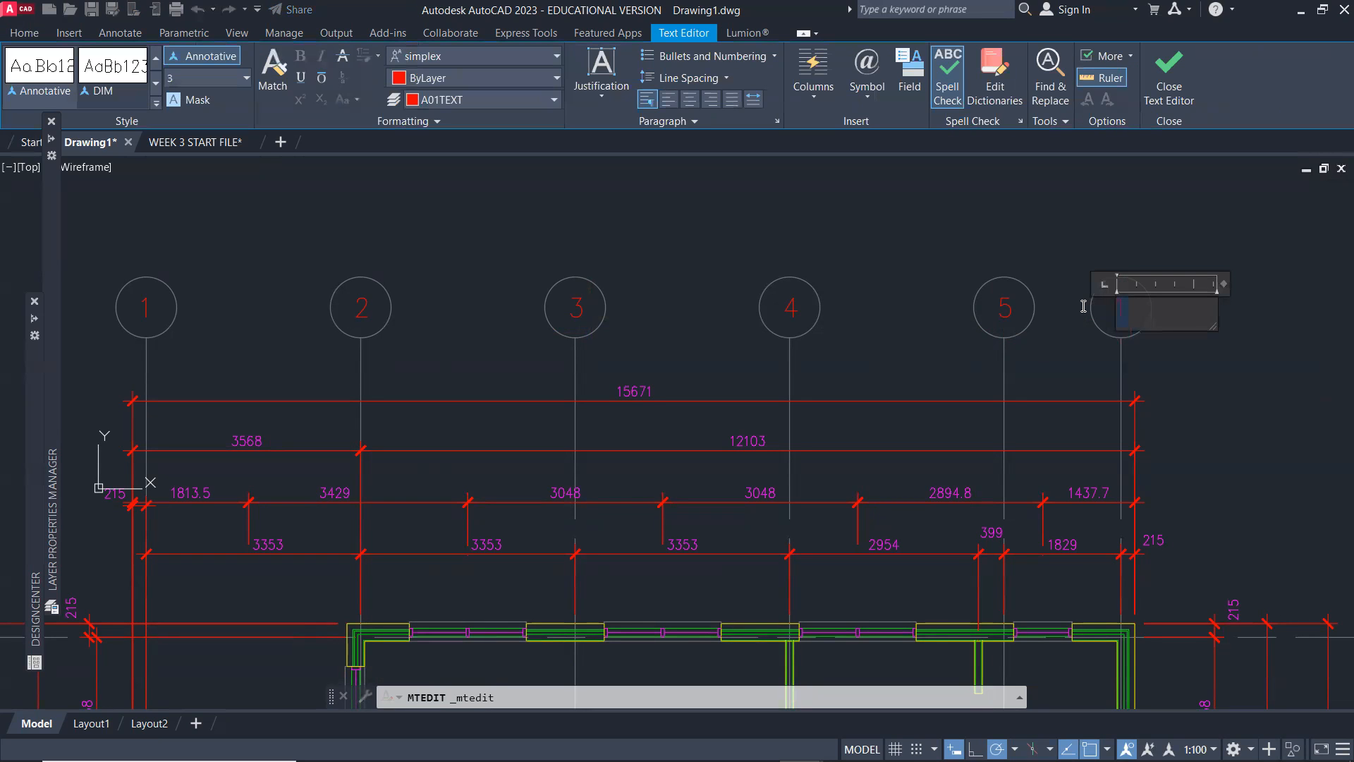
{"action": "left_click", "coordinate": [1092, 346]}
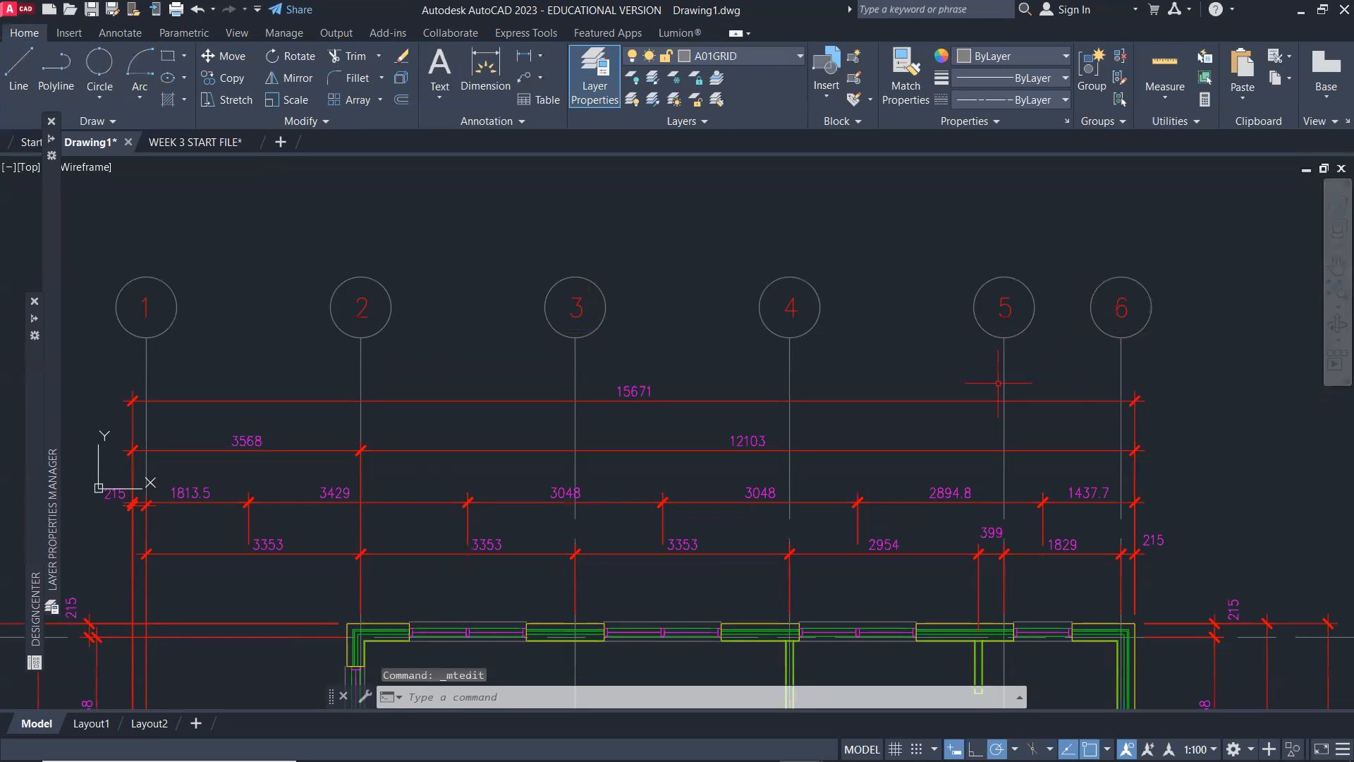
Copy bubble 1 from its right quadrant to the left end of the uppermost horizontal grid line
{"action": "middle_click_drag", "start_coordinate": [729, 387], "coordinate": [781, 374]}
{"action": "middle_click_drag", "start_coordinate": [389, 383], "coordinate": [689, 311]}
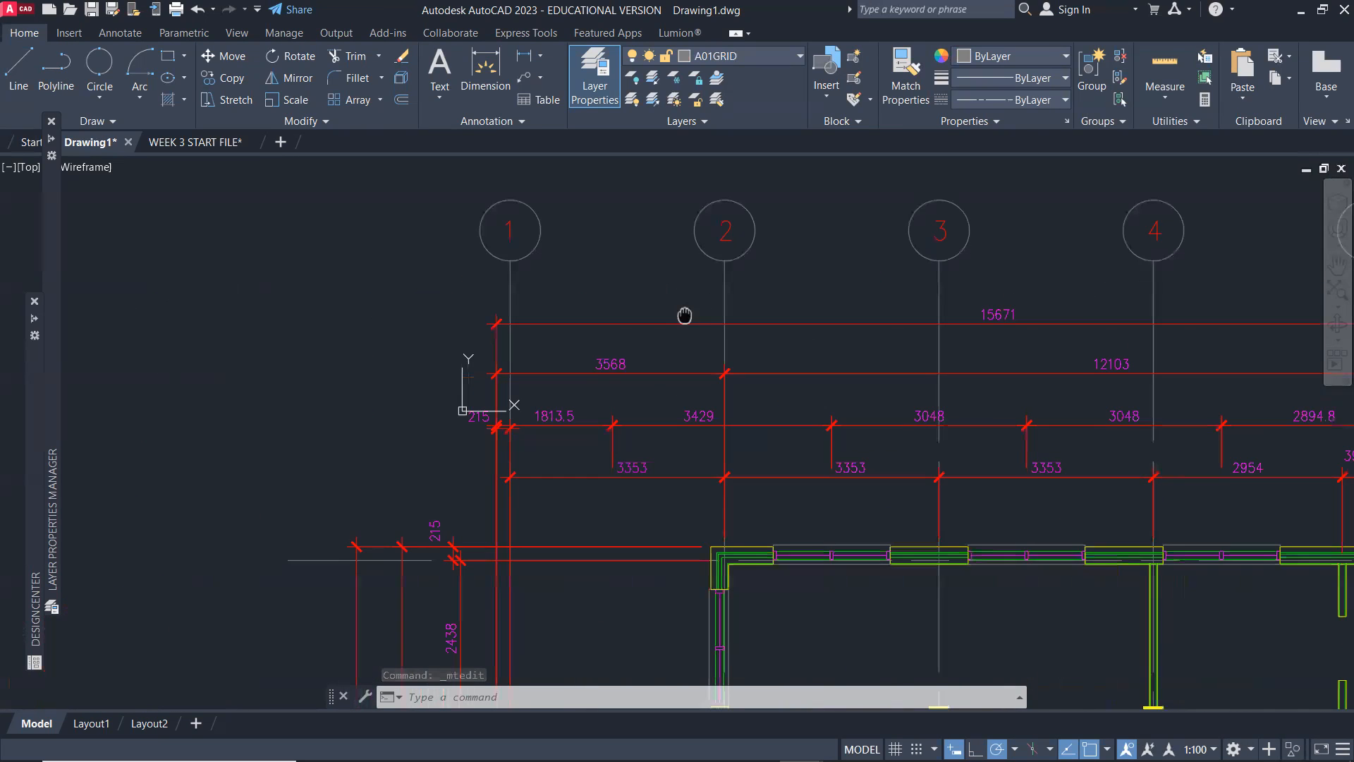
{"action": "left_click", "coordinate": [592, 233]}
{"action": "left_click", "coordinate": [433, 215]}
{"action": "type", "text": "cp"}
{"action": "key", "text": "Return"}
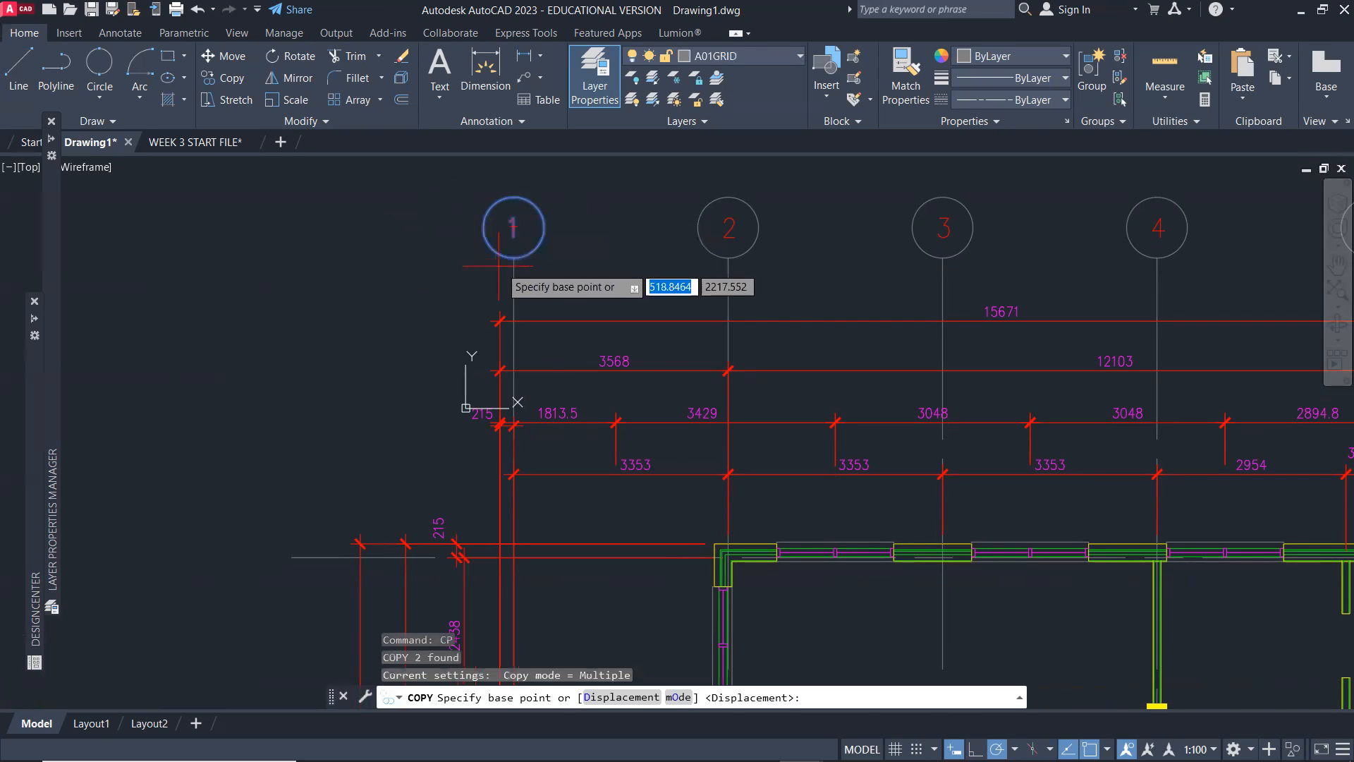
{"action": "left_click", "coordinate": [543, 228]}
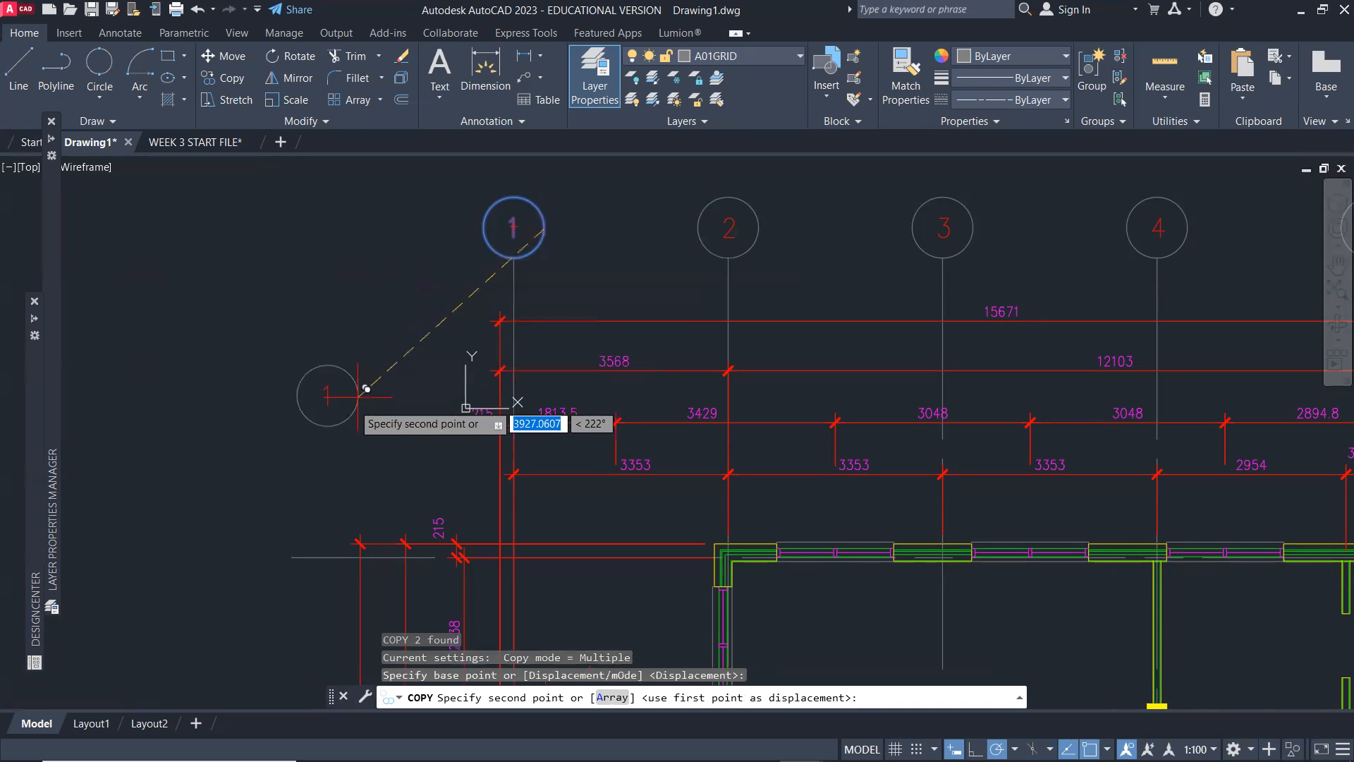
{"action": "scroll", "coordinate": [293, 531], "scroll_direction": "up", "scroll_amount": 2}
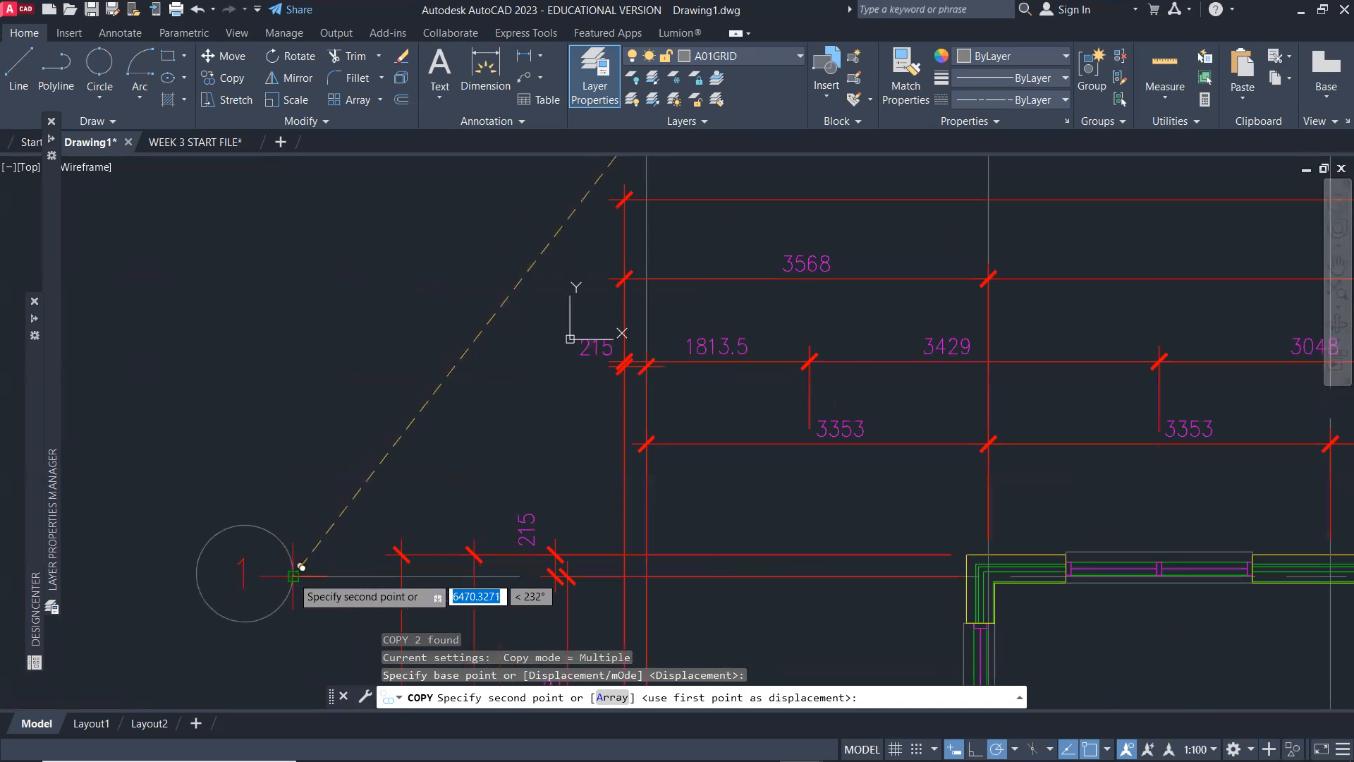
{"action": "left_click", "coordinate": [298, 560]}
Place copies of the bubble on the left ends of the five remaining horizontal grid lines
{"action": "scroll", "coordinate": [321, 526], "scroll_direction": "down", "scroll_amount": 5}
{"action": "scroll", "coordinate": [319, 451], "scroll_direction": "down", "scroll_amount": 1}
{"action": "scroll", "coordinate": [357, 331], "scroll_direction": "up", "scroll_amount": 5}
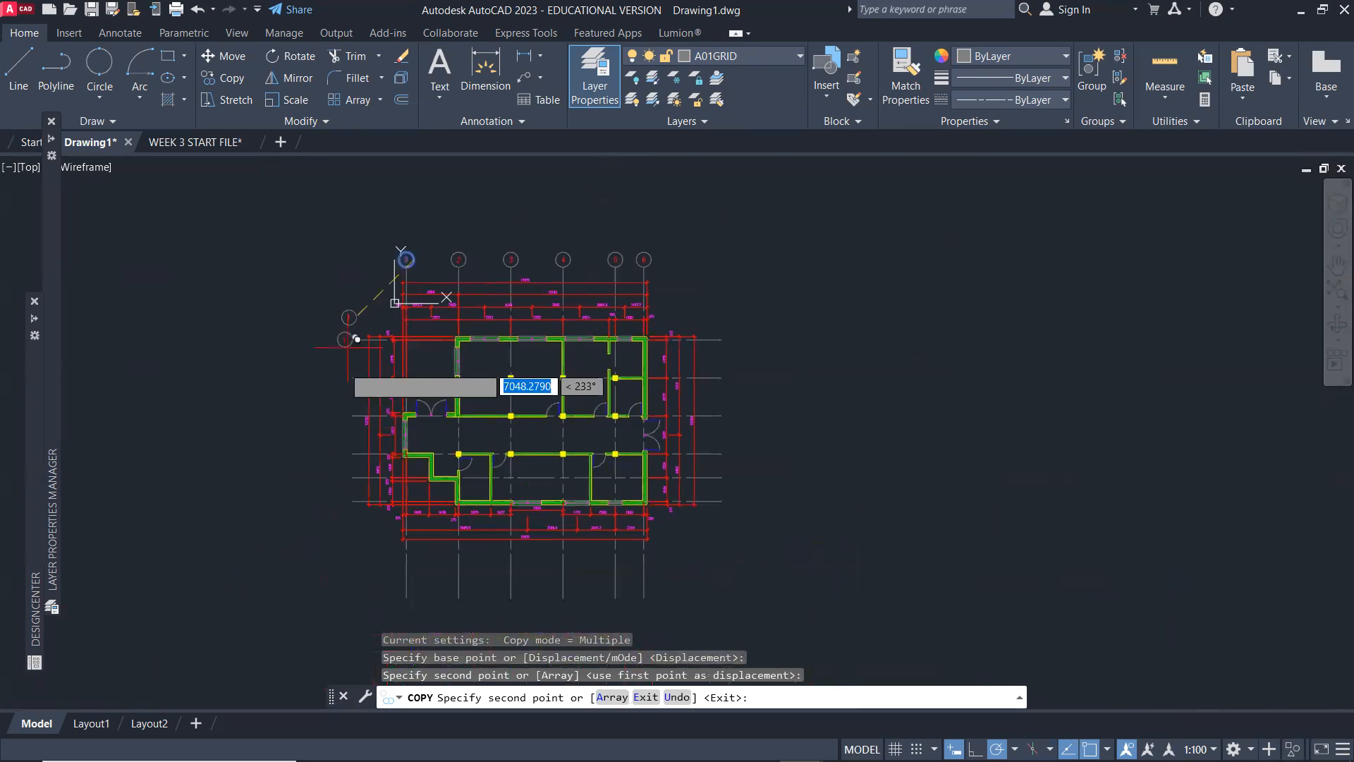
{"action": "left_click", "coordinate": [379, 369]}
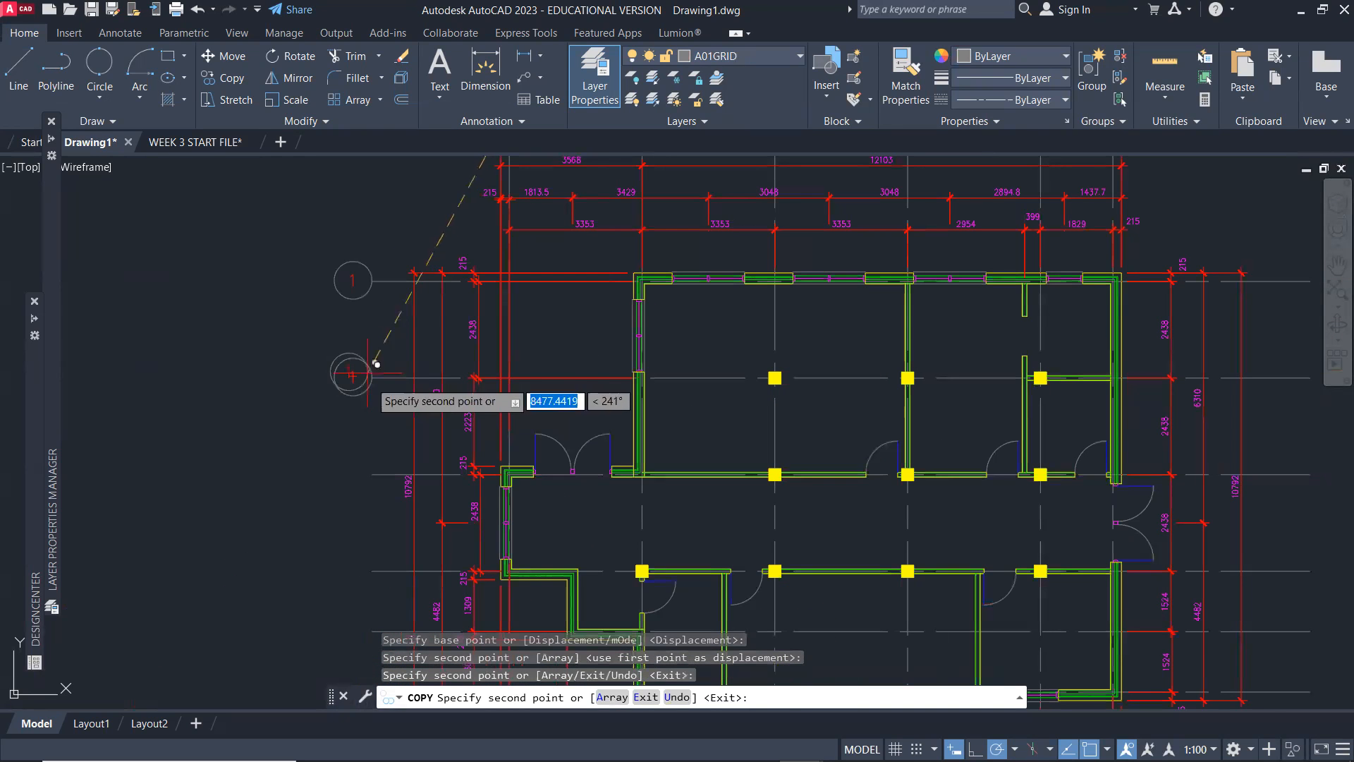
{"action": "left_click", "coordinate": [371, 570]}
{"action": "scroll", "coordinate": [368, 569], "scroll_direction": "down", "scroll_amount": 1}
{"action": "scroll", "coordinate": [377, 536], "scroll_direction": "down", "scroll_amount": 3}
{"action": "scroll", "coordinate": [366, 494], "scroll_direction": "up", "scroll_amount": 5}
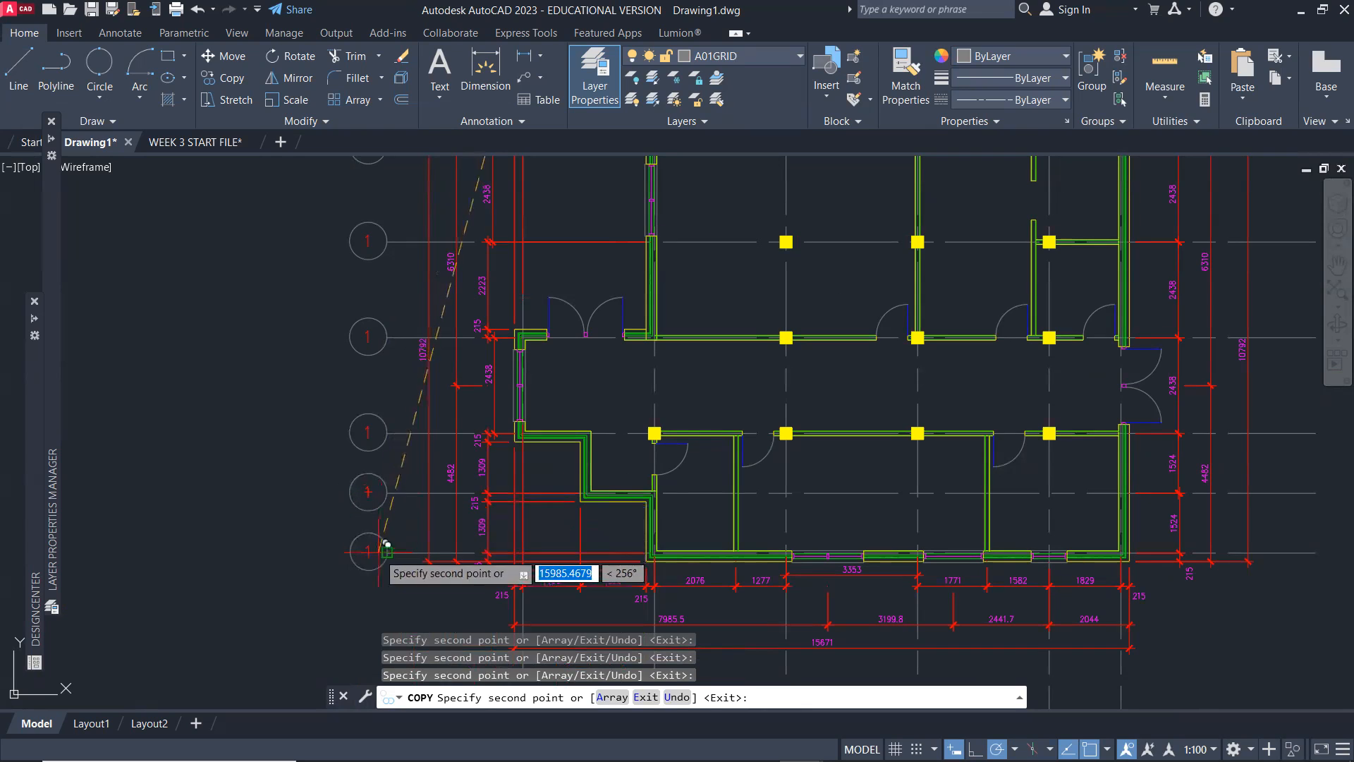
{"action": "left_click", "coordinate": [391, 546]}
{"action": "key", "text": "Return"}
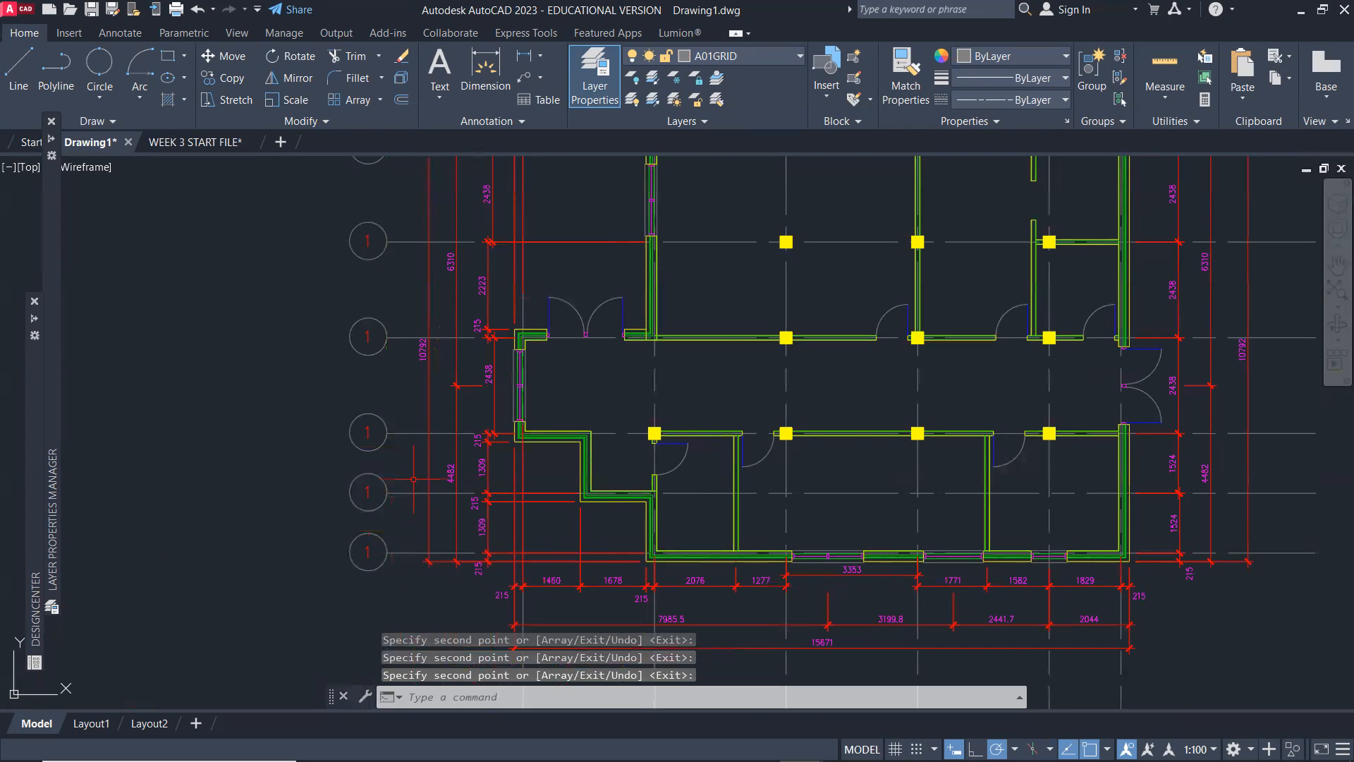
Change the label in the uppermost bubble beside the plan to A
{"action": "scroll", "coordinate": [416, 462], "scroll_direction": "down", "scroll_amount": 2}
{"action": "scroll", "coordinate": [386, 259], "scroll_direction": "up", "scroll_amount": 8}
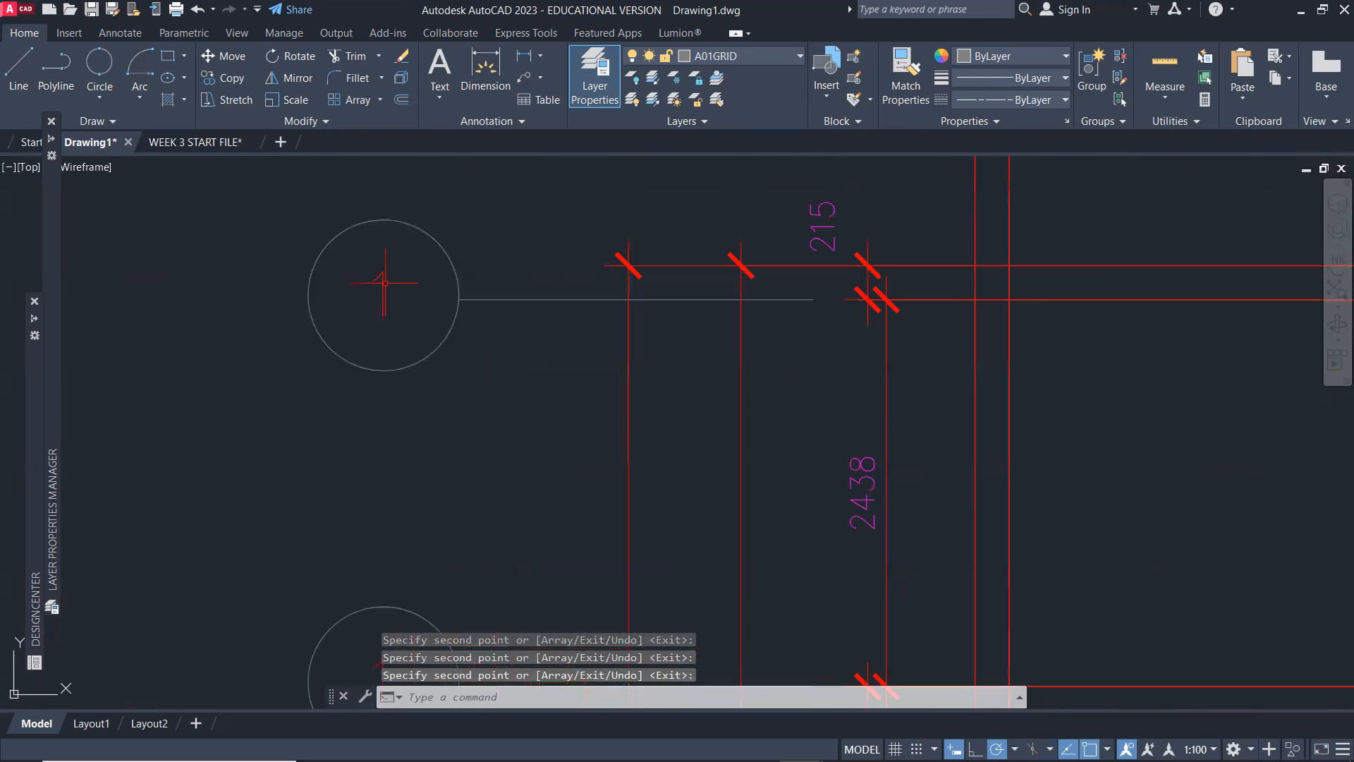
{"action": "left_click", "coordinate": [385, 262]}
{"action": "double_click", "coordinate": [381, 293]}
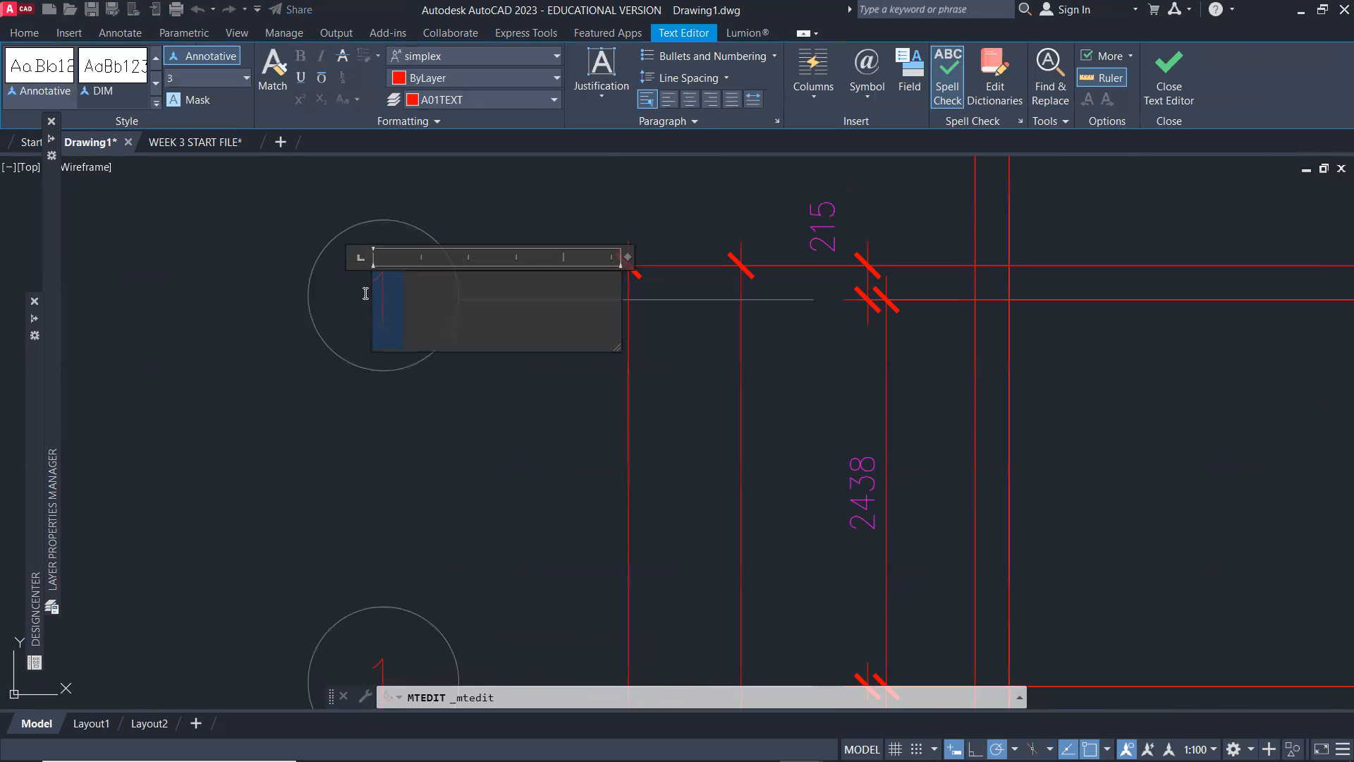
{"action": "type", "text": "A"}
{"action": "left_click", "coordinate": [430, 460]}
Change the label in the second bubble down the plan's left side to B
{"action": "scroll", "coordinate": [433, 438], "scroll_direction": "down", "scroll_amount": 1}
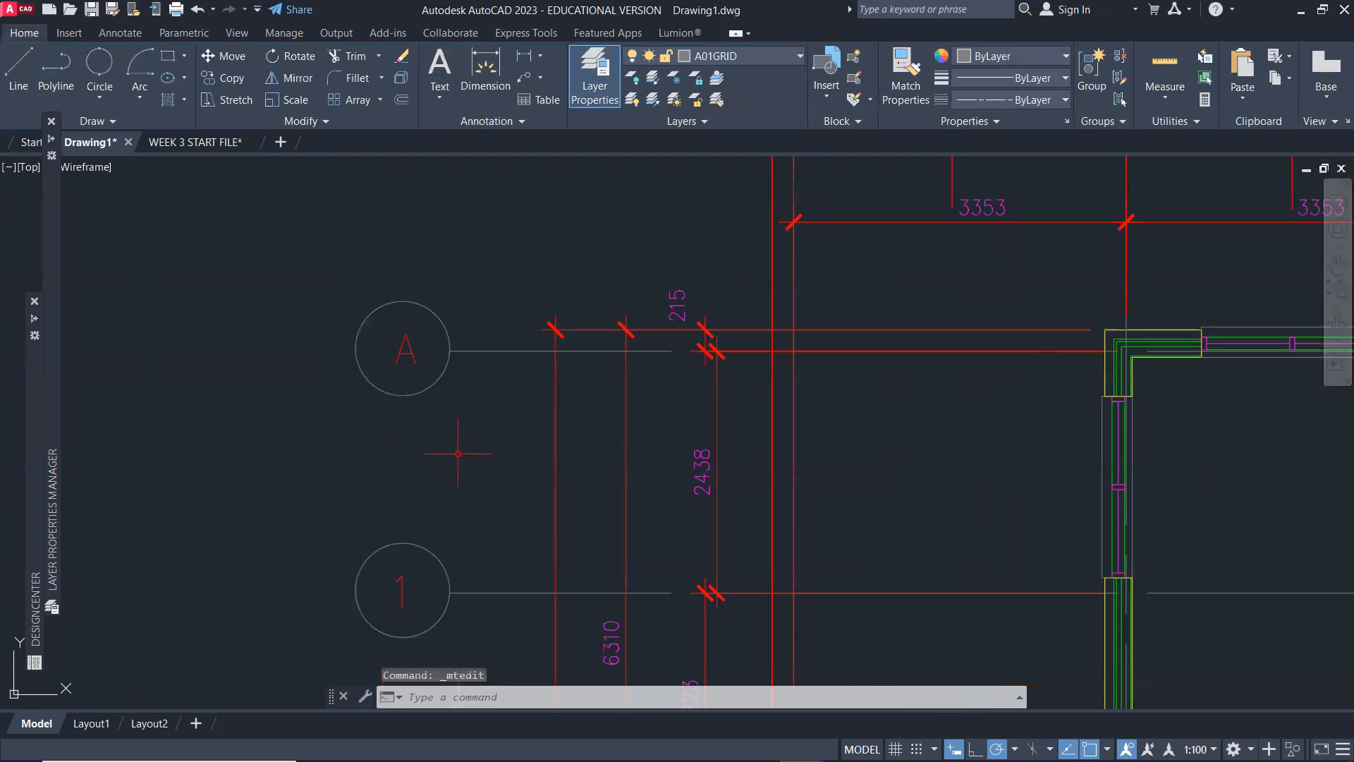
{"action": "middle_click_drag", "start_coordinate": [428, 547], "coordinate": [426, 410]}
{"action": "double_click", "coordinate": [397, 453]}
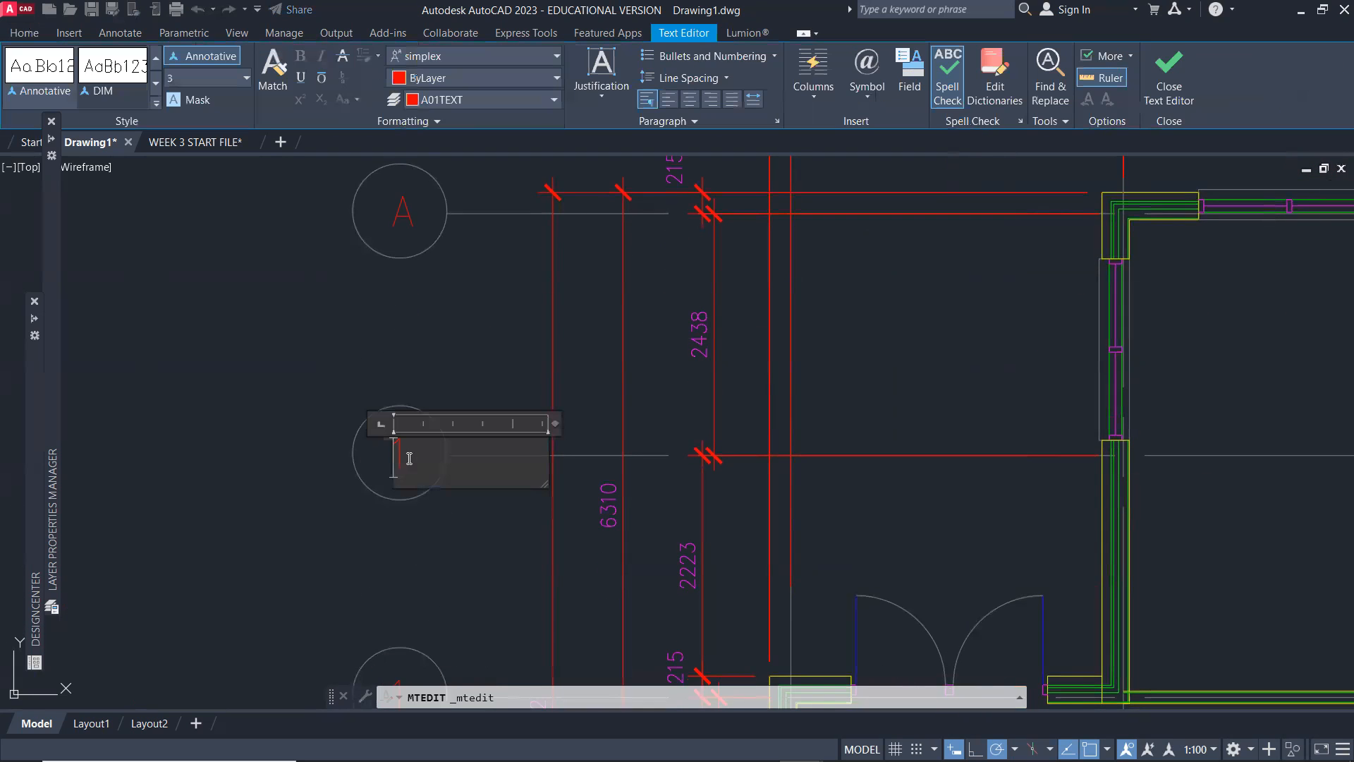
{"action": "type", "text": "B"}
{"action": "left_click", "coordinate": [428, 540]}
Change the label in the third bubble down the plan's left side to C
{"action": "scroll", "coordinate": [433, 540], "scroll_direction": "down", "scroll_amount": 1}
{"action": "middle_click_drag", "start_coordinate": [428, 604], "coordinate": [408, 417]}
{"action": "scroll", "coordinate": [408, 418], "scroll_direction": "down", "scroll_amount": 1}
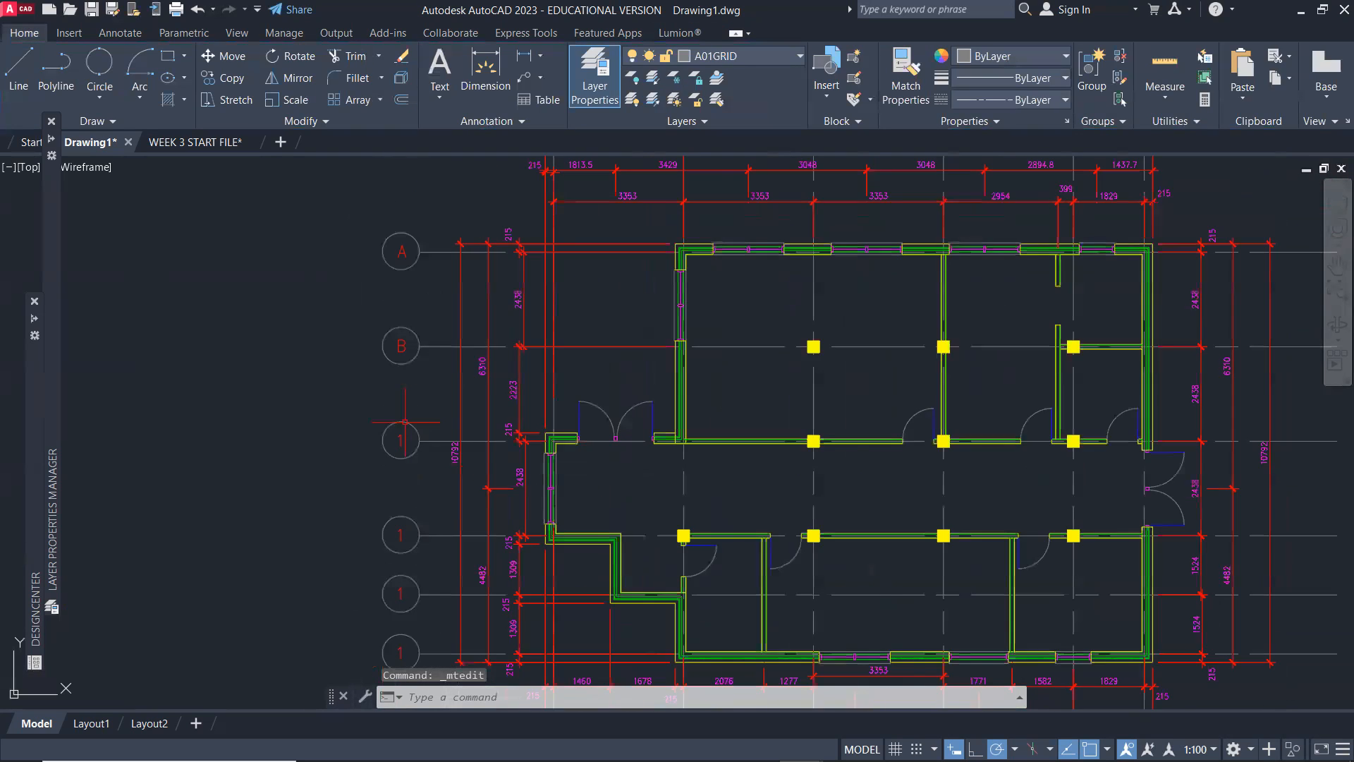
{"action": "scroll", "coordinate": [397, 432], "scroll_direction": "up", "scroll_amount": 3}
{"action": "left_click", "coordinate": [403, 452]}
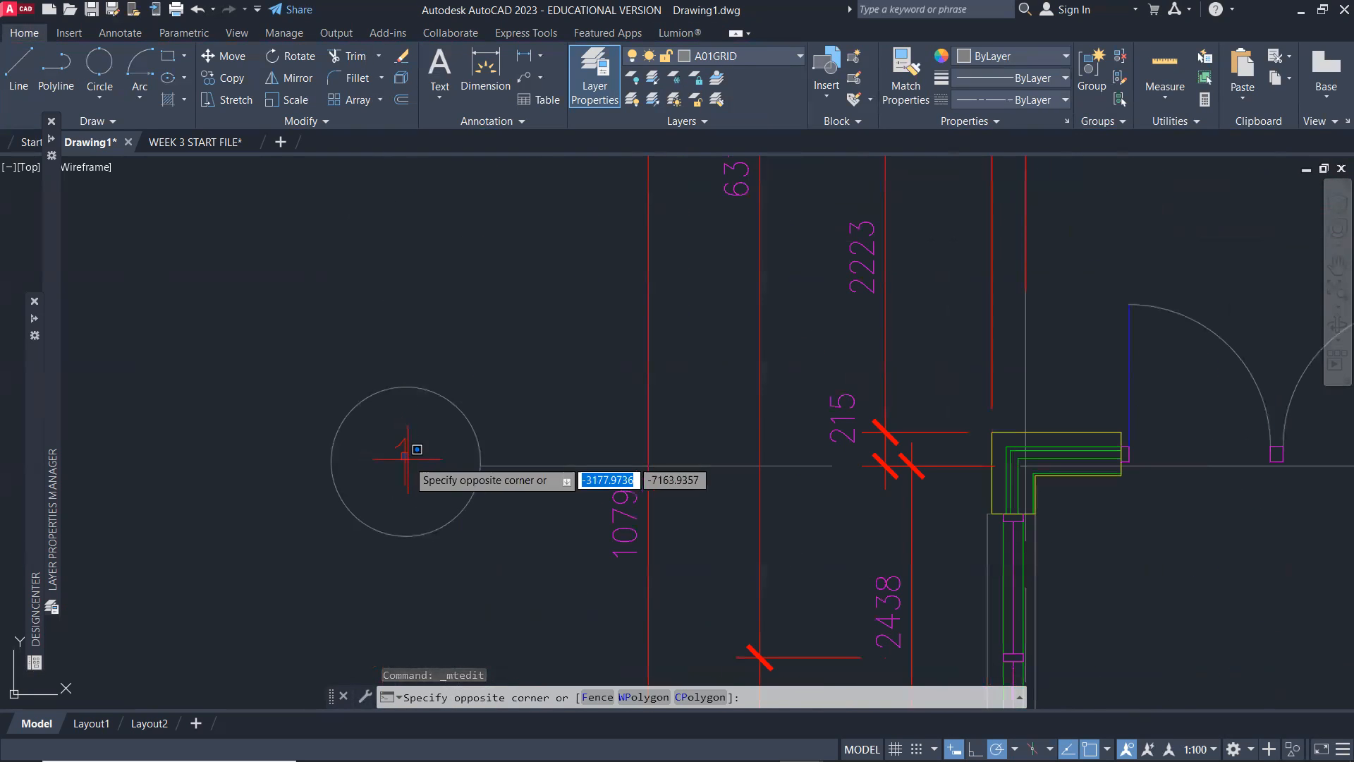
{"action": "left_click", "coordinate": [395, 455]}
{"action": "left_click", "coordinate": [407, 460]}
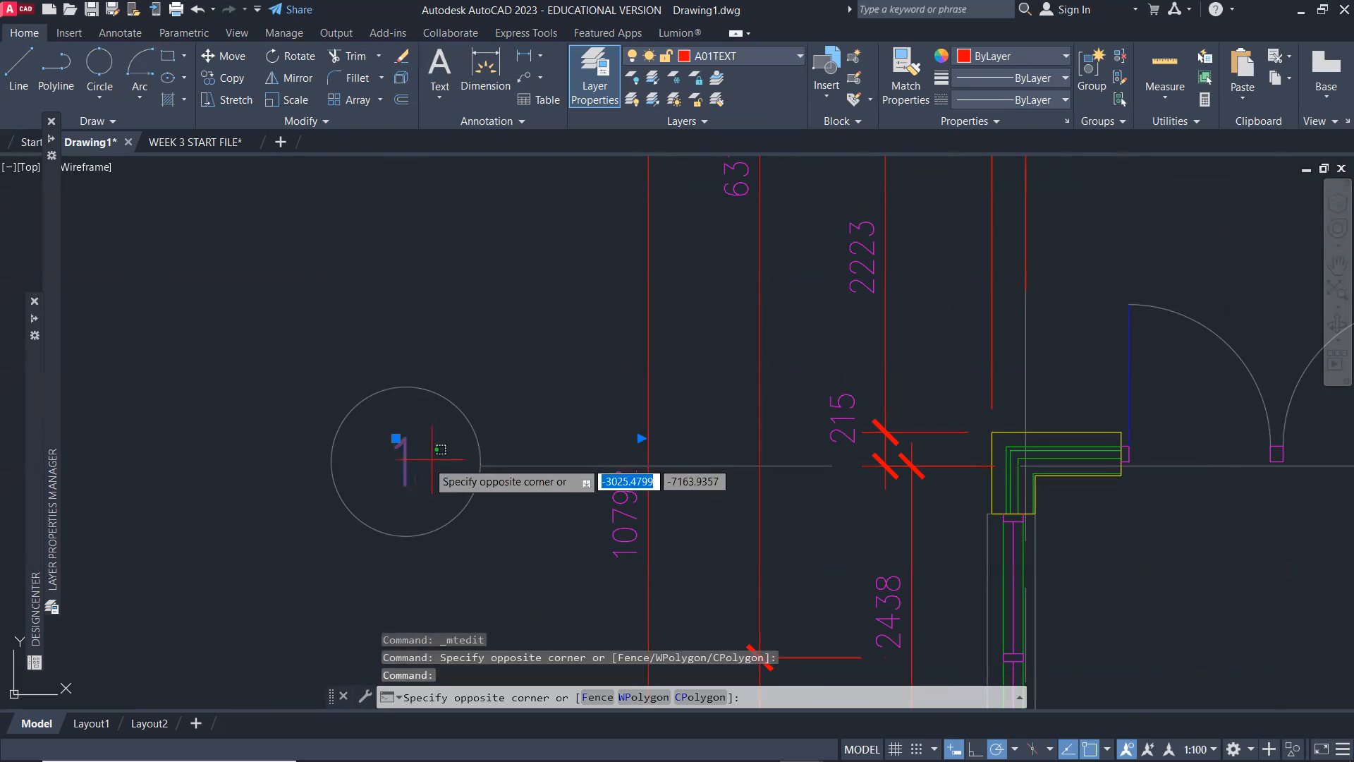
{"action": "left_click", "coordinate": [402, 458]}
{"action": "double_click", "coordinate": [406, 458]}
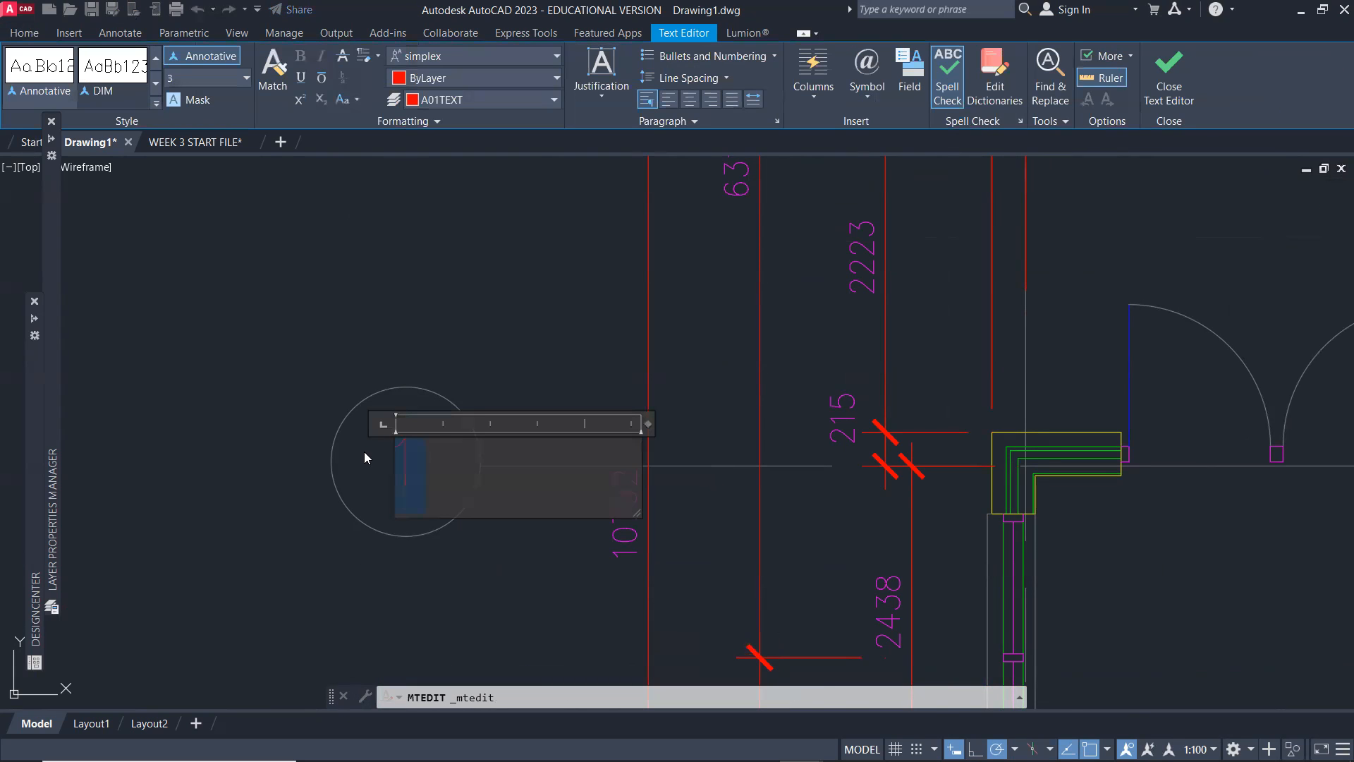
{"action": "left_click", "coordinate": [282, 575]}
{"action": "scroll", "coordinate": [440, 568], "scroll_direction": "down", "scroll_amount": 2}
{"action": "middle_click_drag", "start_coordinate": [457, 530], "coordinate": [427, 280]}
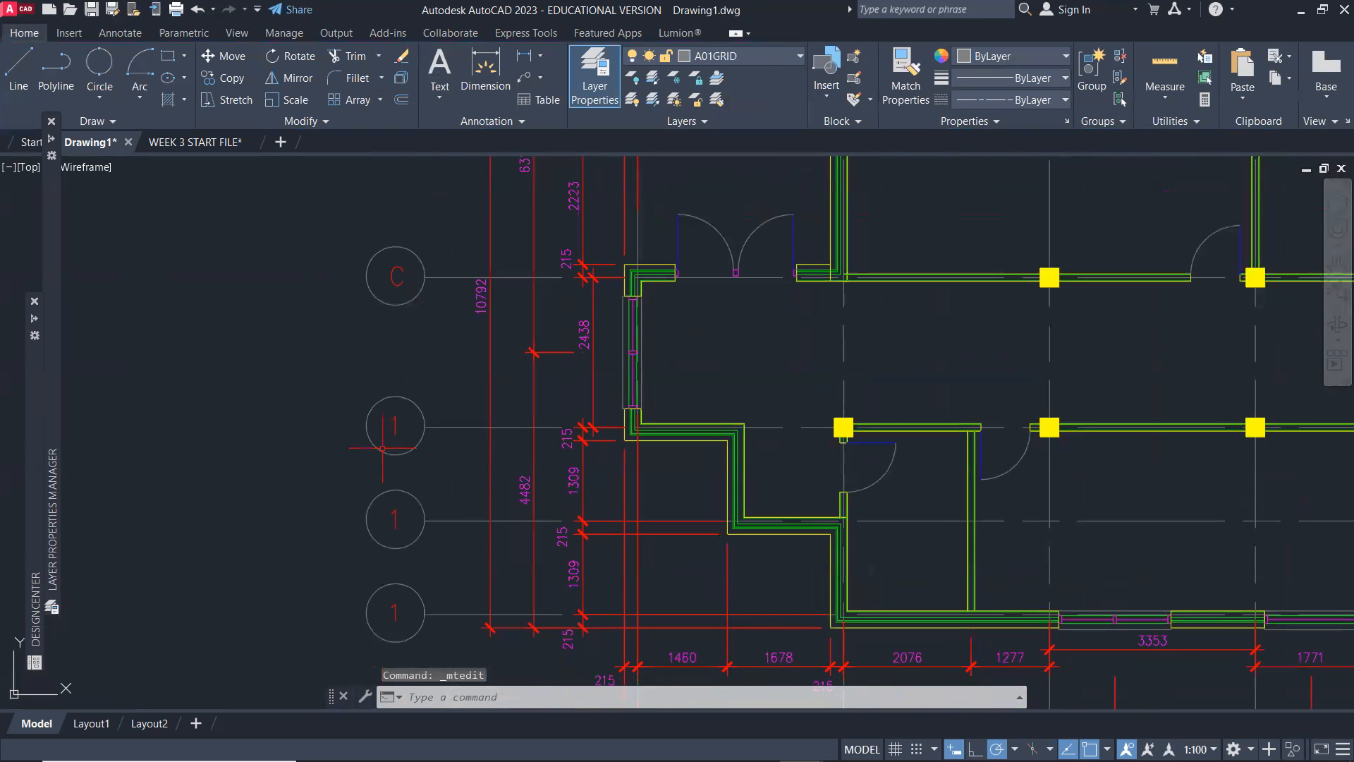
Change the label in the fourth bubble down the plan's left side to D
{"action": "scroll", "coordinate": [385, 448], "scroll_direction": "up", "scroll_amount": 3}
{"action": "double_click", "coordinate": [434, 363]}
{"action": "type", "text": "D"}
{"action": "left_click", "coordinate": [413, 464]}
Change the label in the fifth bubble down the plan's left side to E
{"action": "scroll", "coordinate": [558, 507], "scroll_direction": "down", "scroll_amount": 2}
{"action": "middle_click_drag", "start_coordinate": [577, 490], "coordinate": [548, 210]}
{"action": "scroll", "coordinate": [549, 210], "scroll_direction": "down", "scroll_amount": 1}
{"action": "scroll", "coordinate": [492, 315], "scroll_direction": "up", "scroll_amount": 2}
{"action": "double_click", "coordinate": [471, 316]}
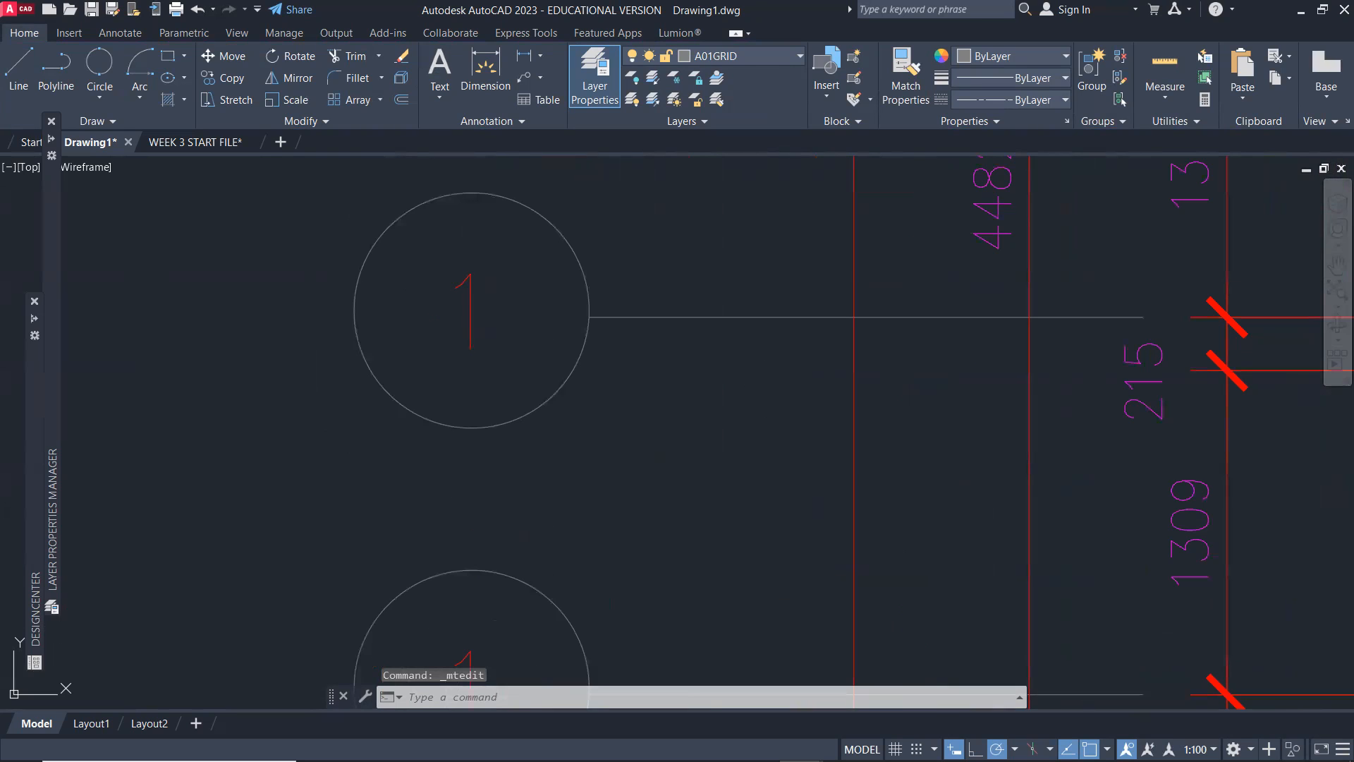
{"action": "type", "text": "E"}
{"action": "left_click", "coordinate": [432, 316]}
Change the label in the lowest bubble beside the plan to F
{"action": "scroll", "coordinate": [612, 480], "scroll_direction": "down", "scroll_amount": 2}
{"action": "scroll", "coordinate": [625, 482], "scroll_direction": "down", "scroll_amount": 2}
{"action": "scroll", "coordinate": [508, 381], "scroll_direction": "up", "scroll_amount": 3}
{"action": "left_click", "coordinate": [493, 381]}
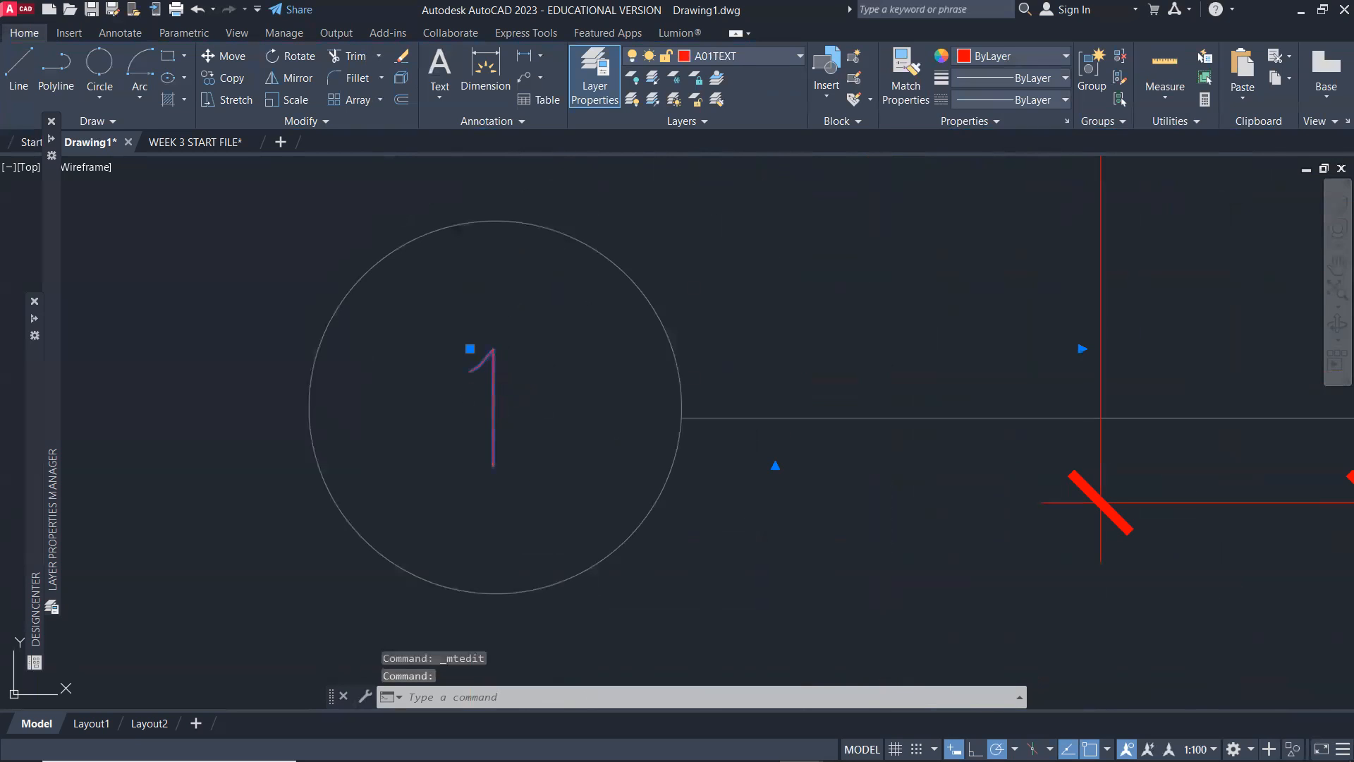
{"action": "double_click", "coordinate": [494, 384]}
{"action": "type", "text": "F"}
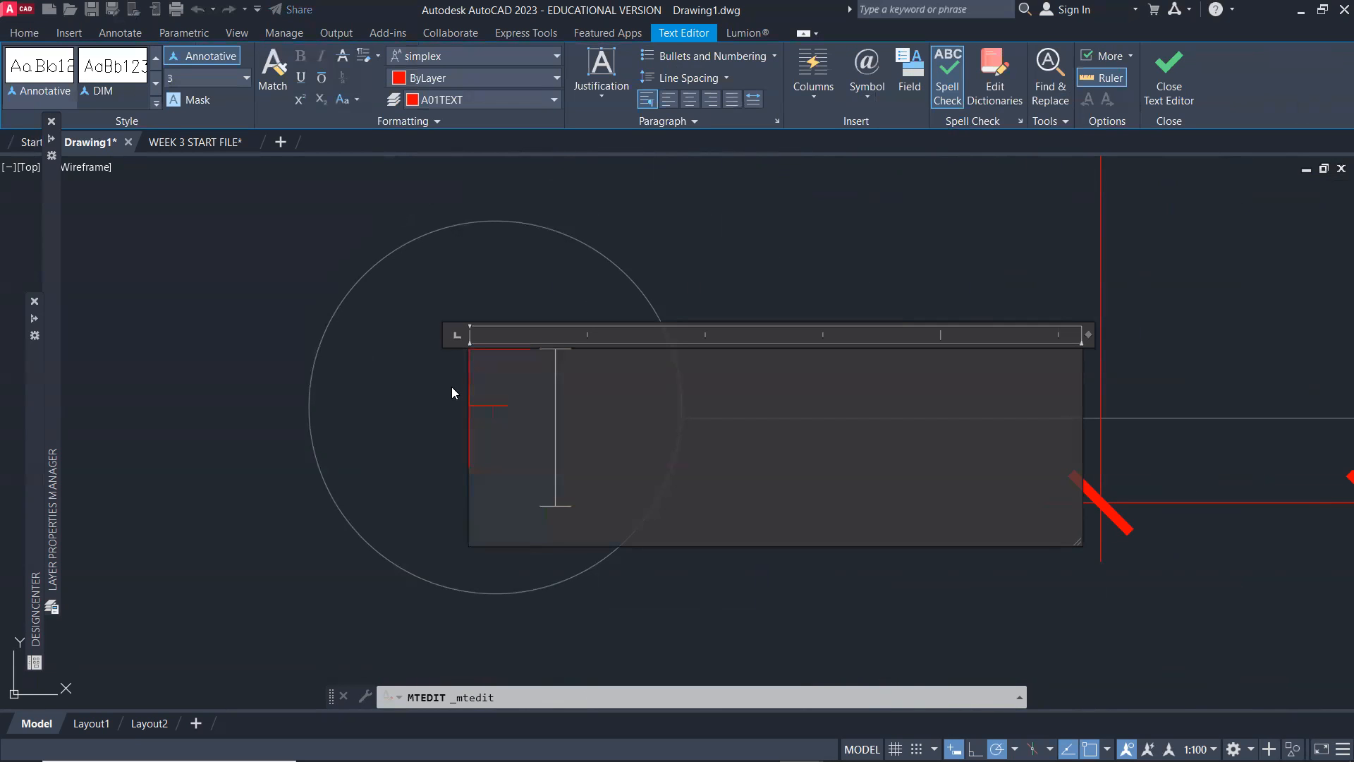
{"action": "left_click", "coordinate": [247, 471]}
{"action": "scroll", "coordinate": [315, 466], "scroll_direction": "down", "scroll_amount": 2}
{"action": "scroll", "coordinate": [316, 465], "scroll_direction": "down", "scroll_amount": 5}
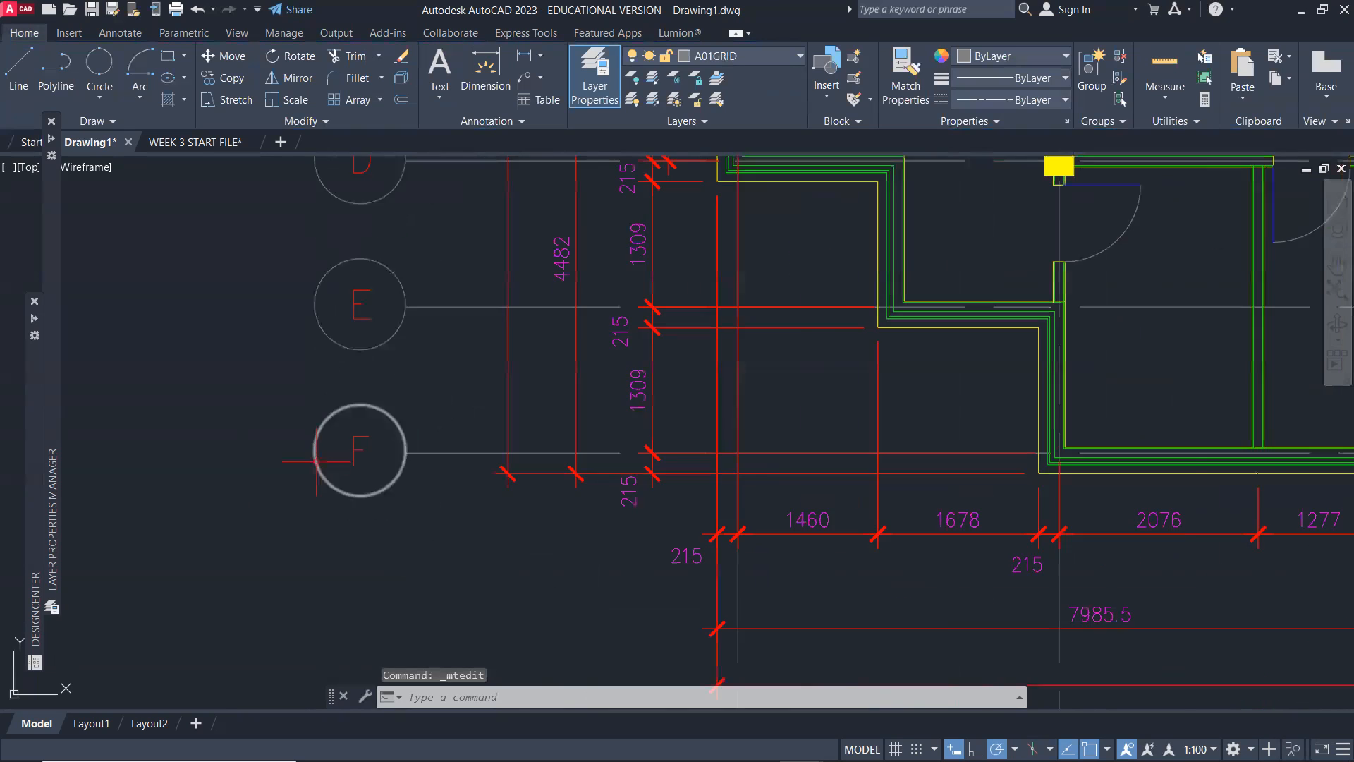
{"action": "middle_click_drag", "start_coordinate": [488, 385], "coordinate": [635, 477]}
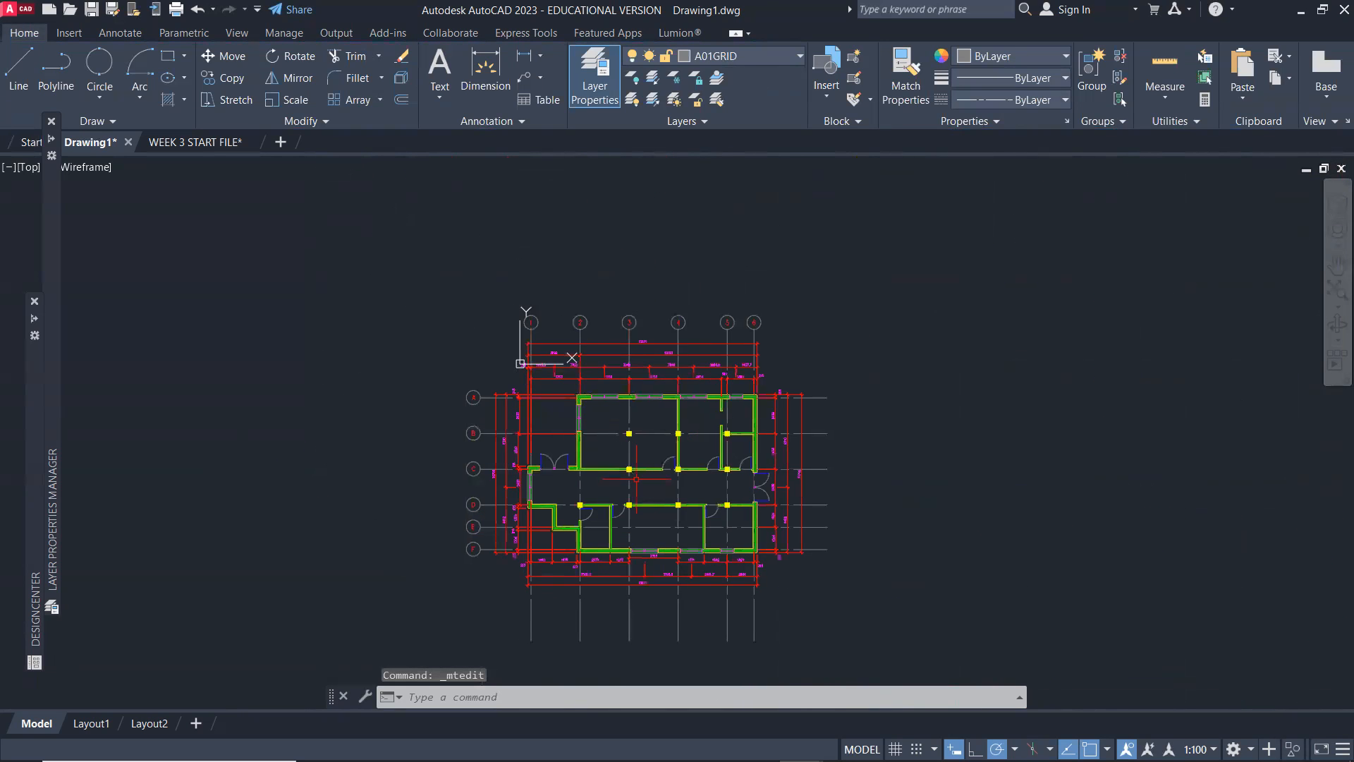
{"action": "scroll", "coordinate": [633, 475], "scroll_direction": "up", "scroll_amount": 2}
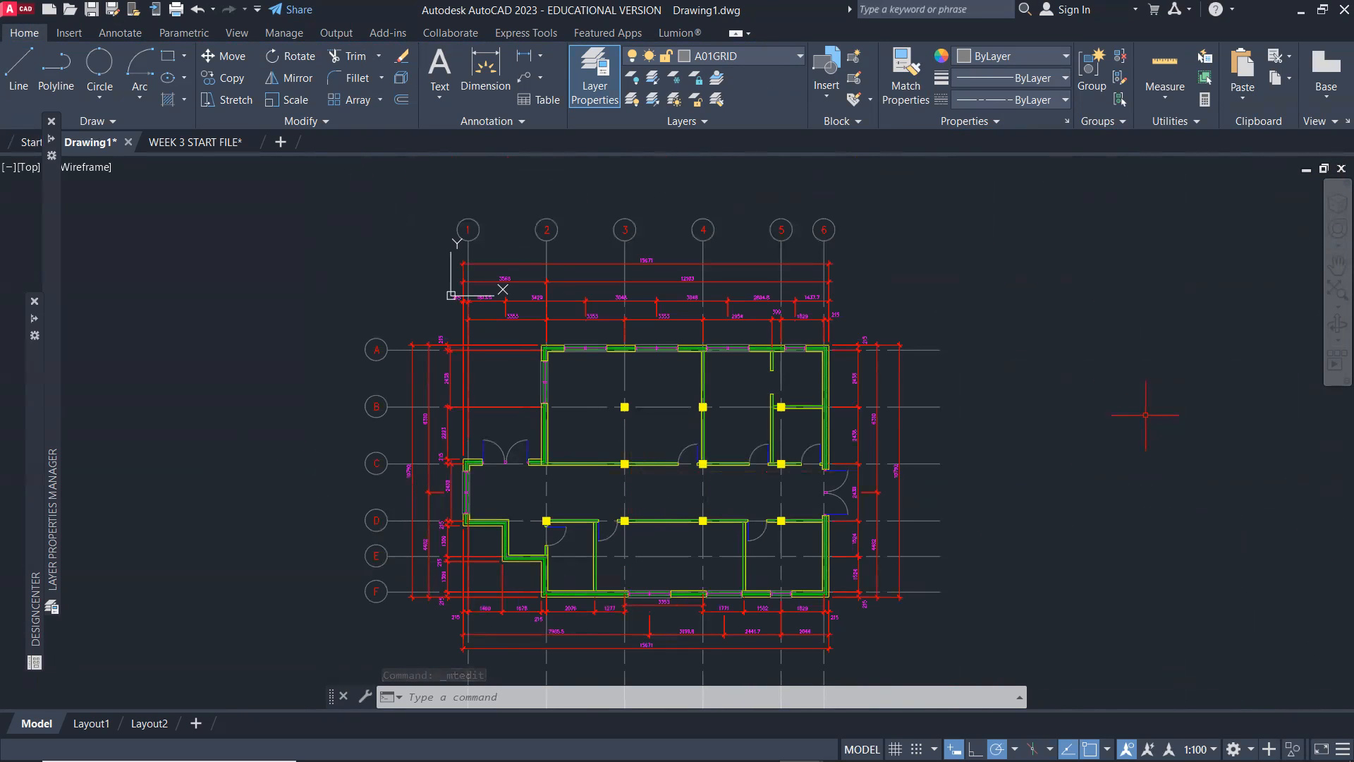
{"action": "key", "text": "Escape"}
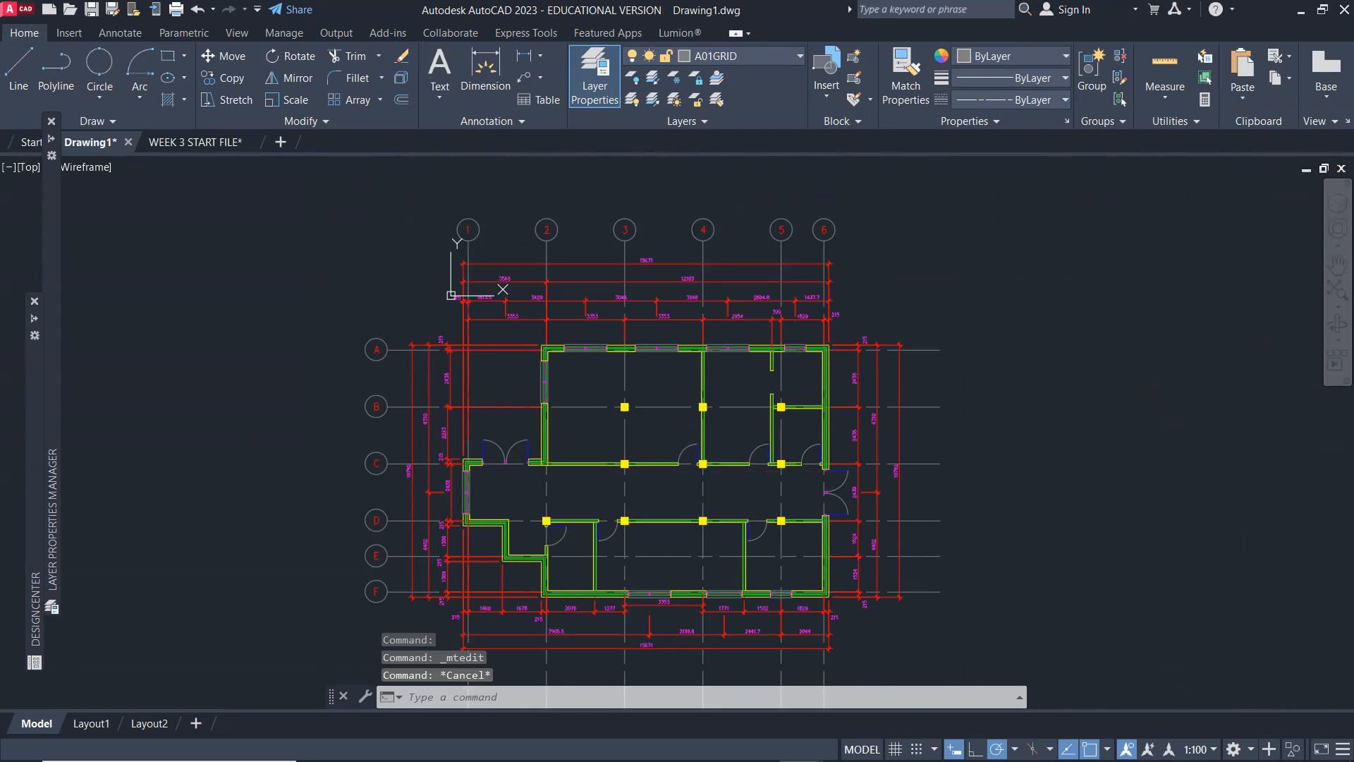